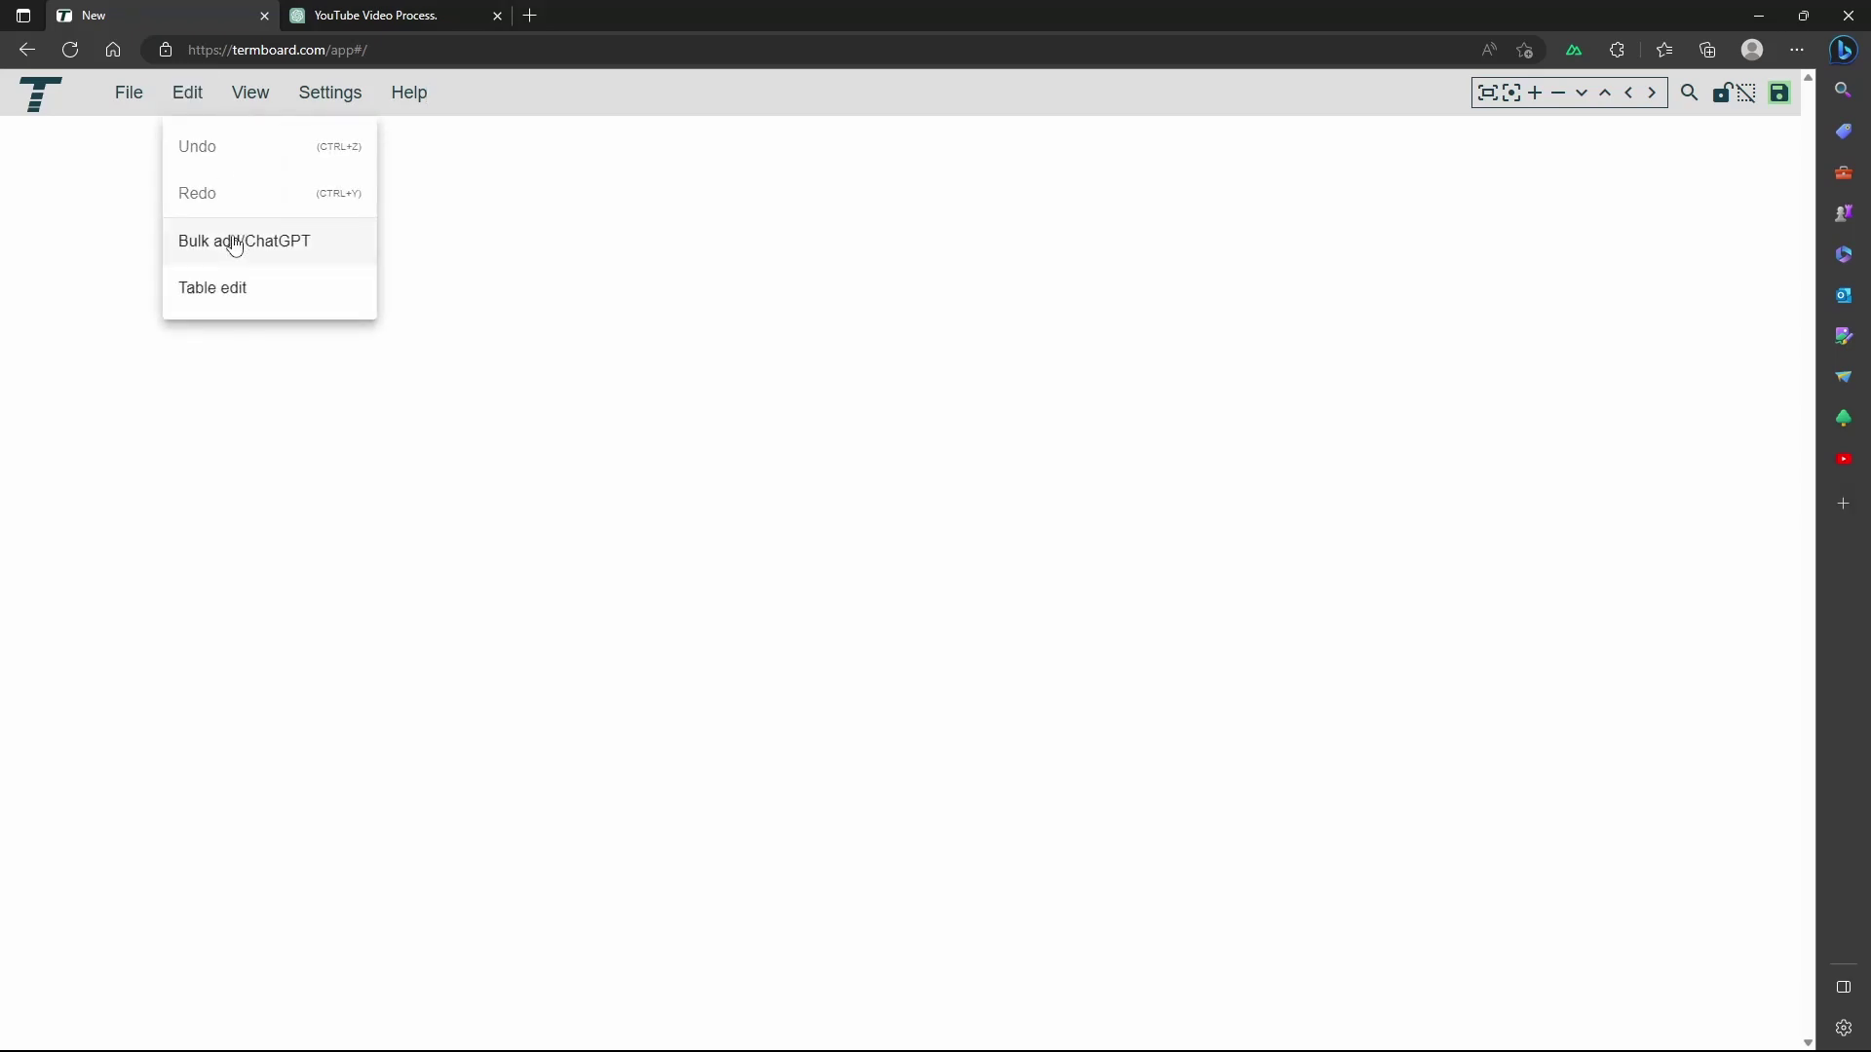
- Generate a 'Create a Flow Chart' ChatGPT prompt with the subject 'create a youtube video'
{"action": "left_click", "coordinate": [234, 241]}
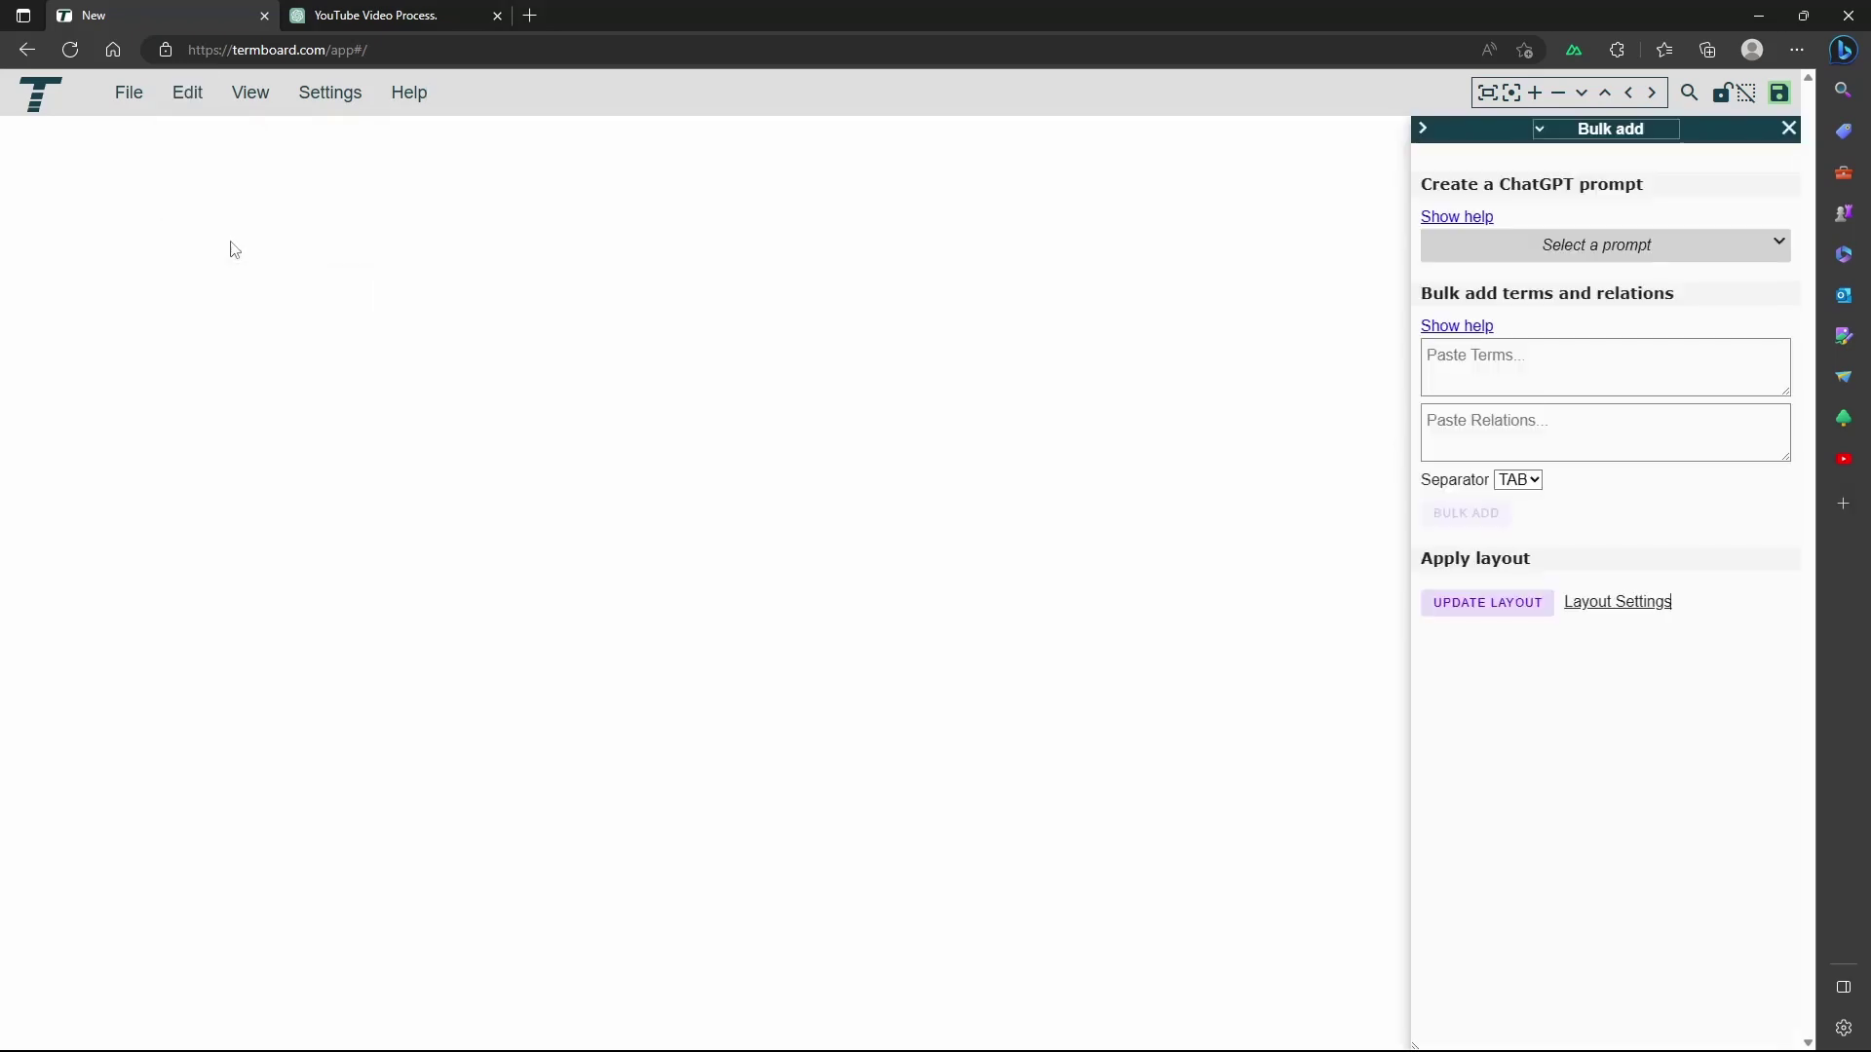
{"action": "left_click", "coordinate": [1568, 248]}
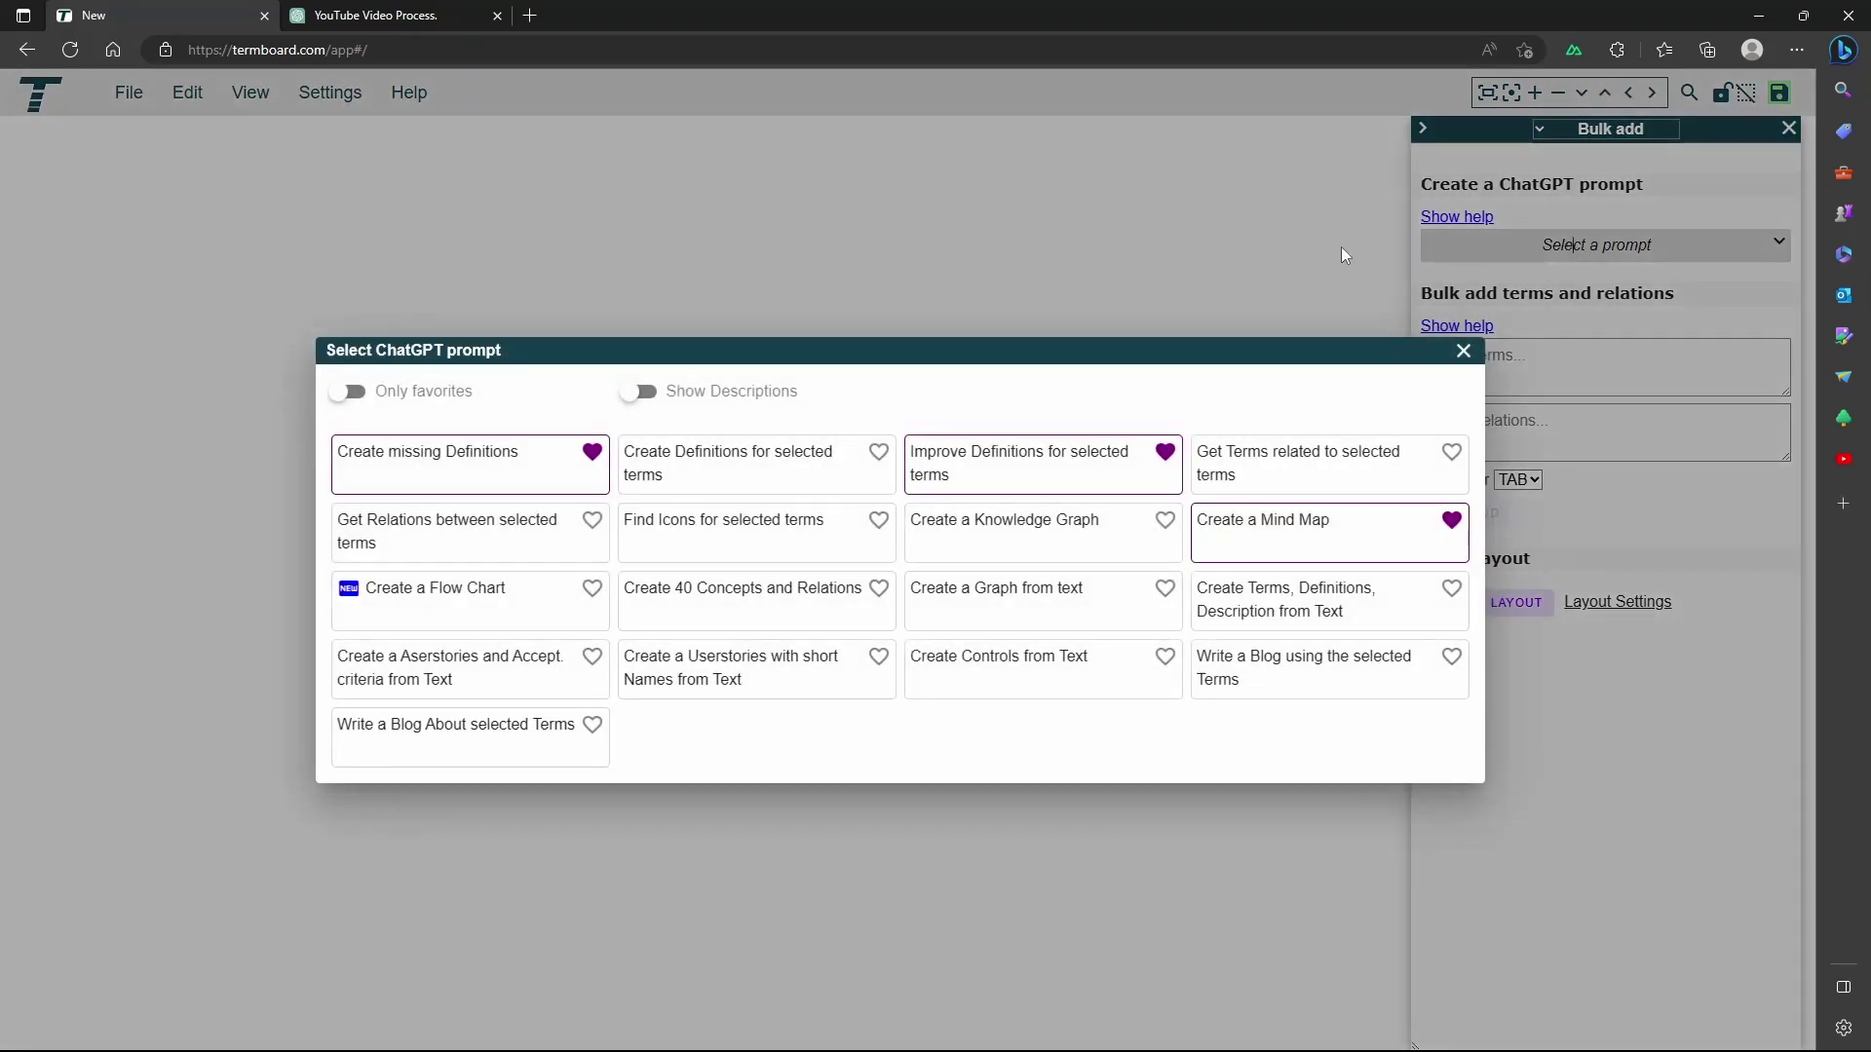
{"action": "left_click", "coordinate": [440, 611]}
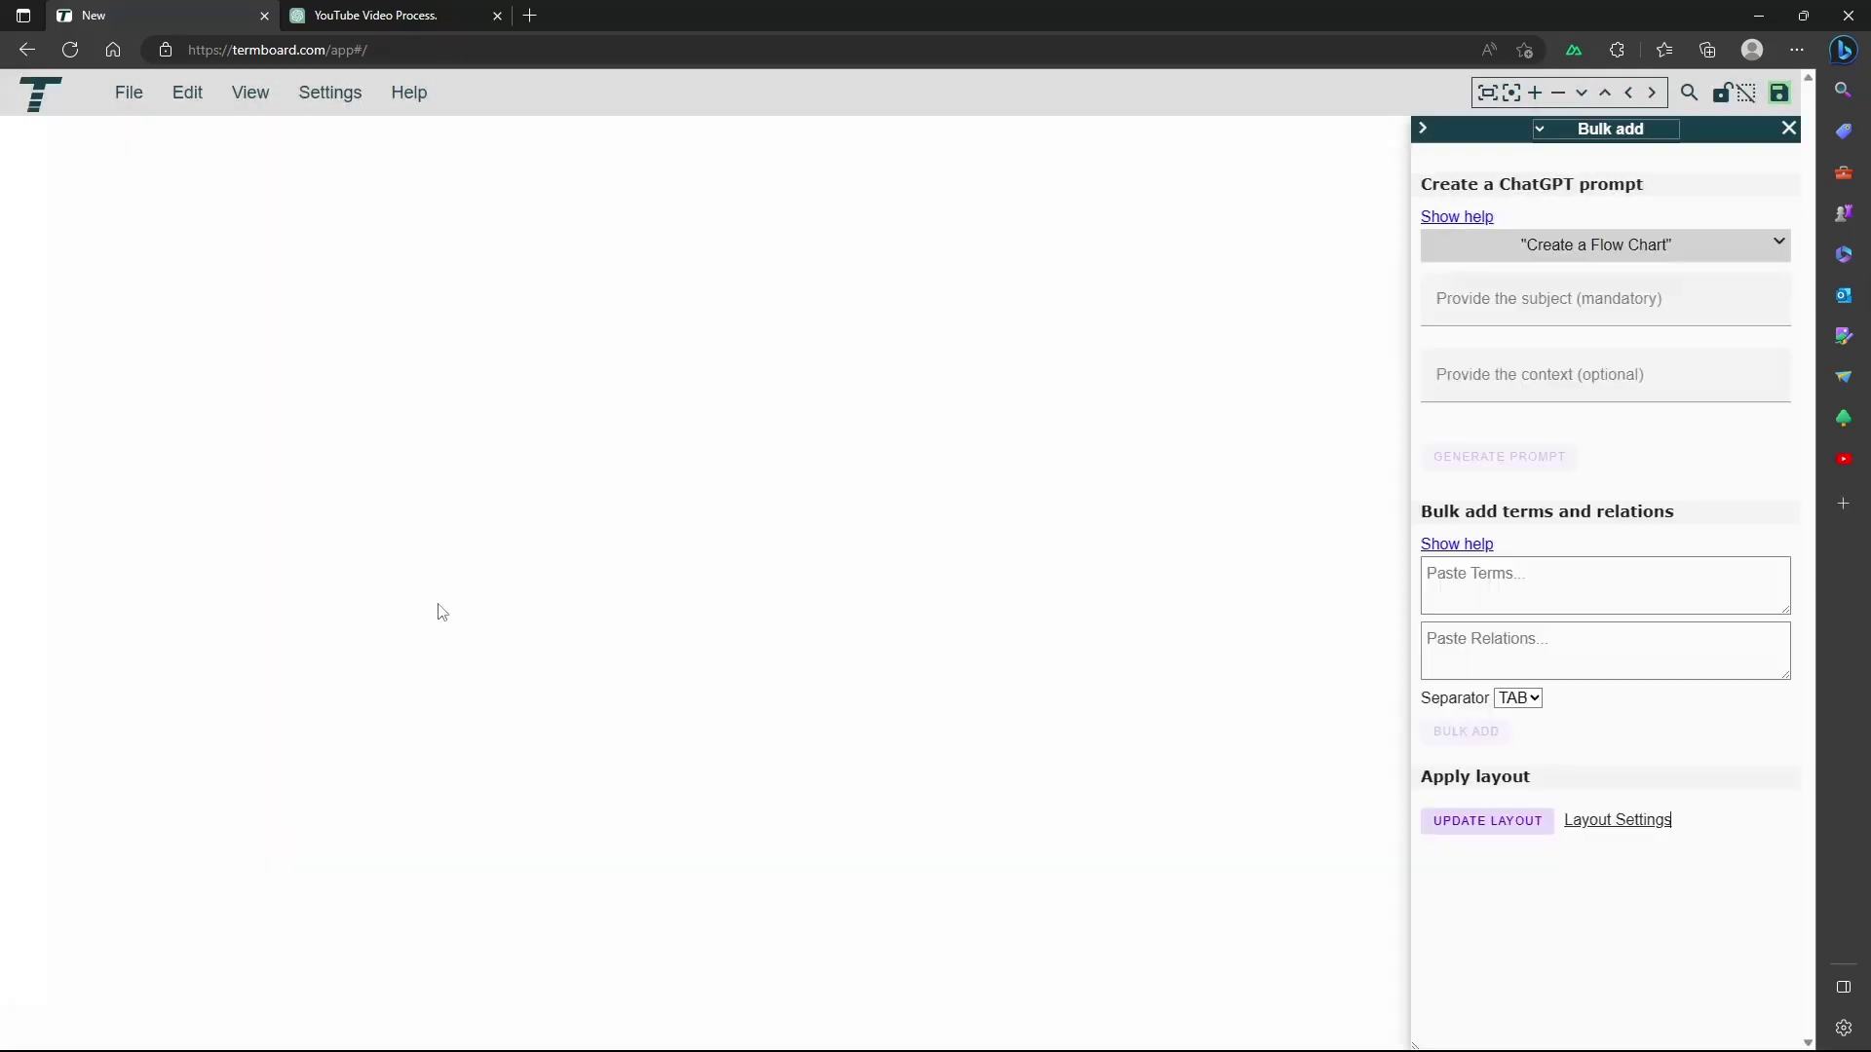
{"action": "left_click", "coordinate": [1505, 308]}
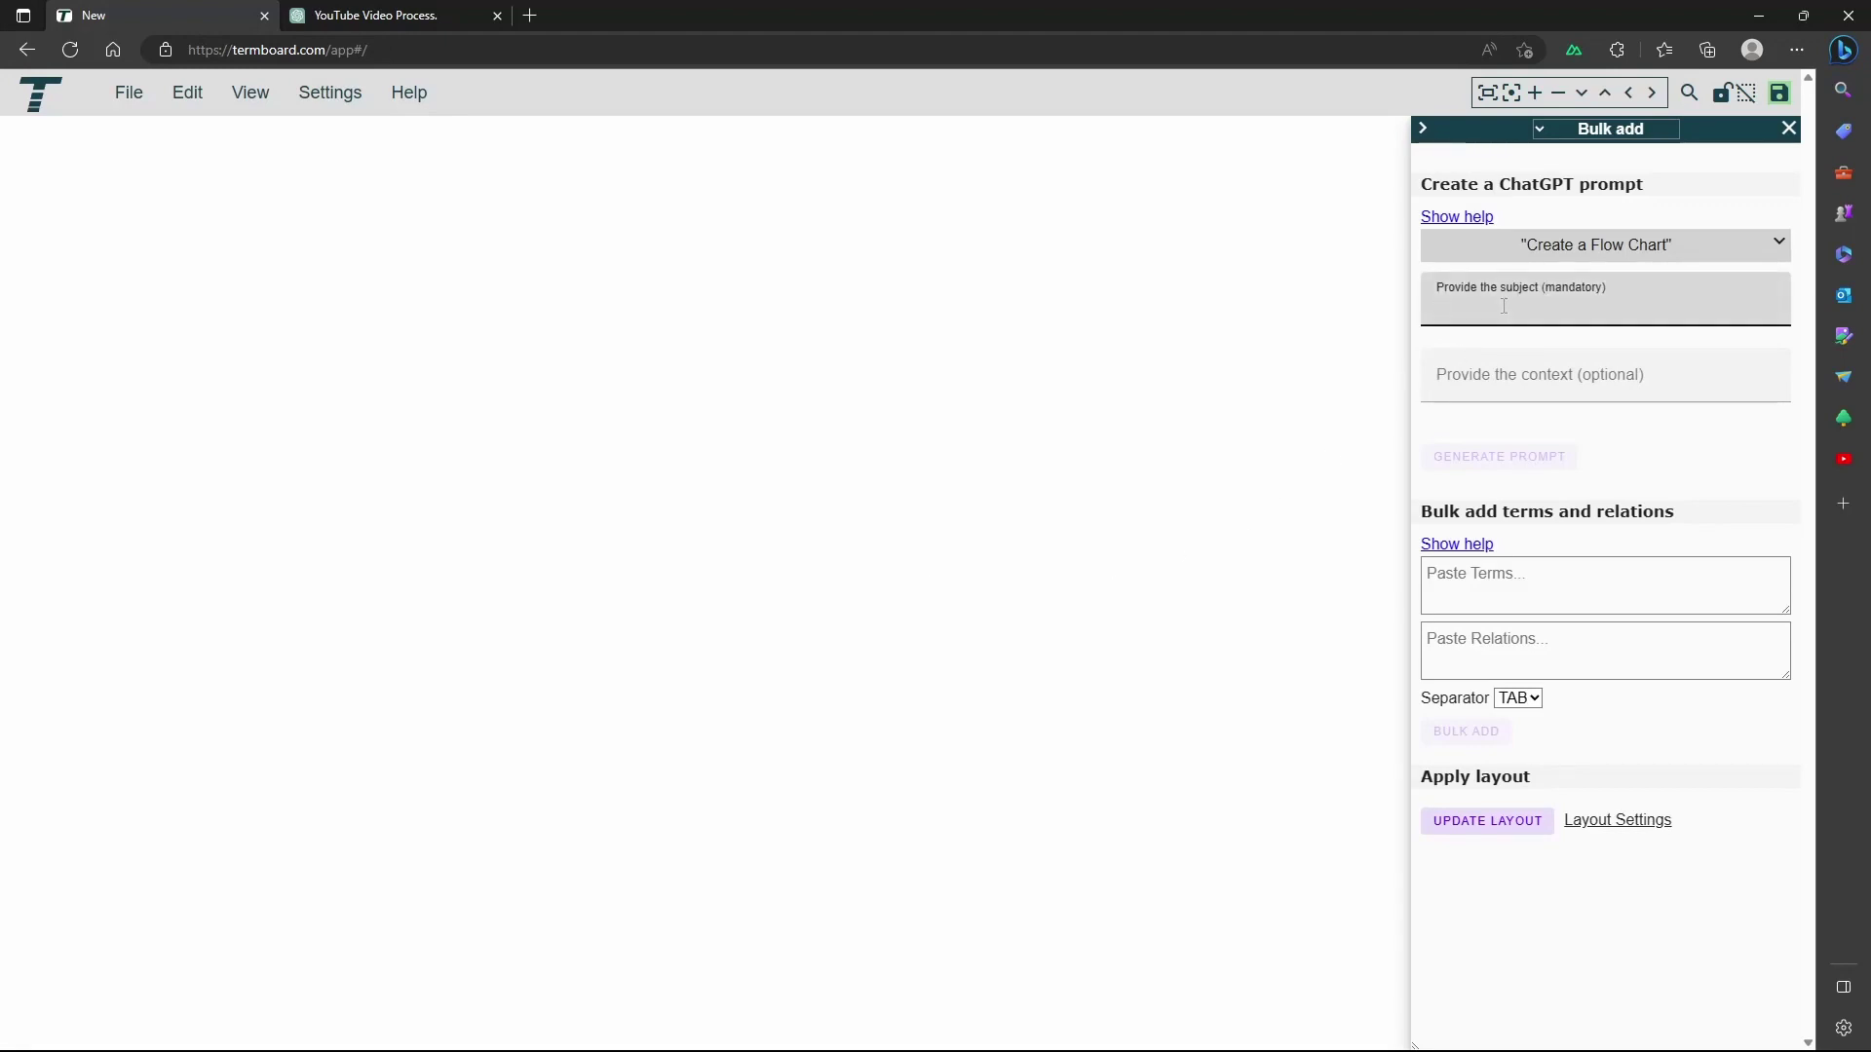
{"action": "type", "text": "create a youtube video"}
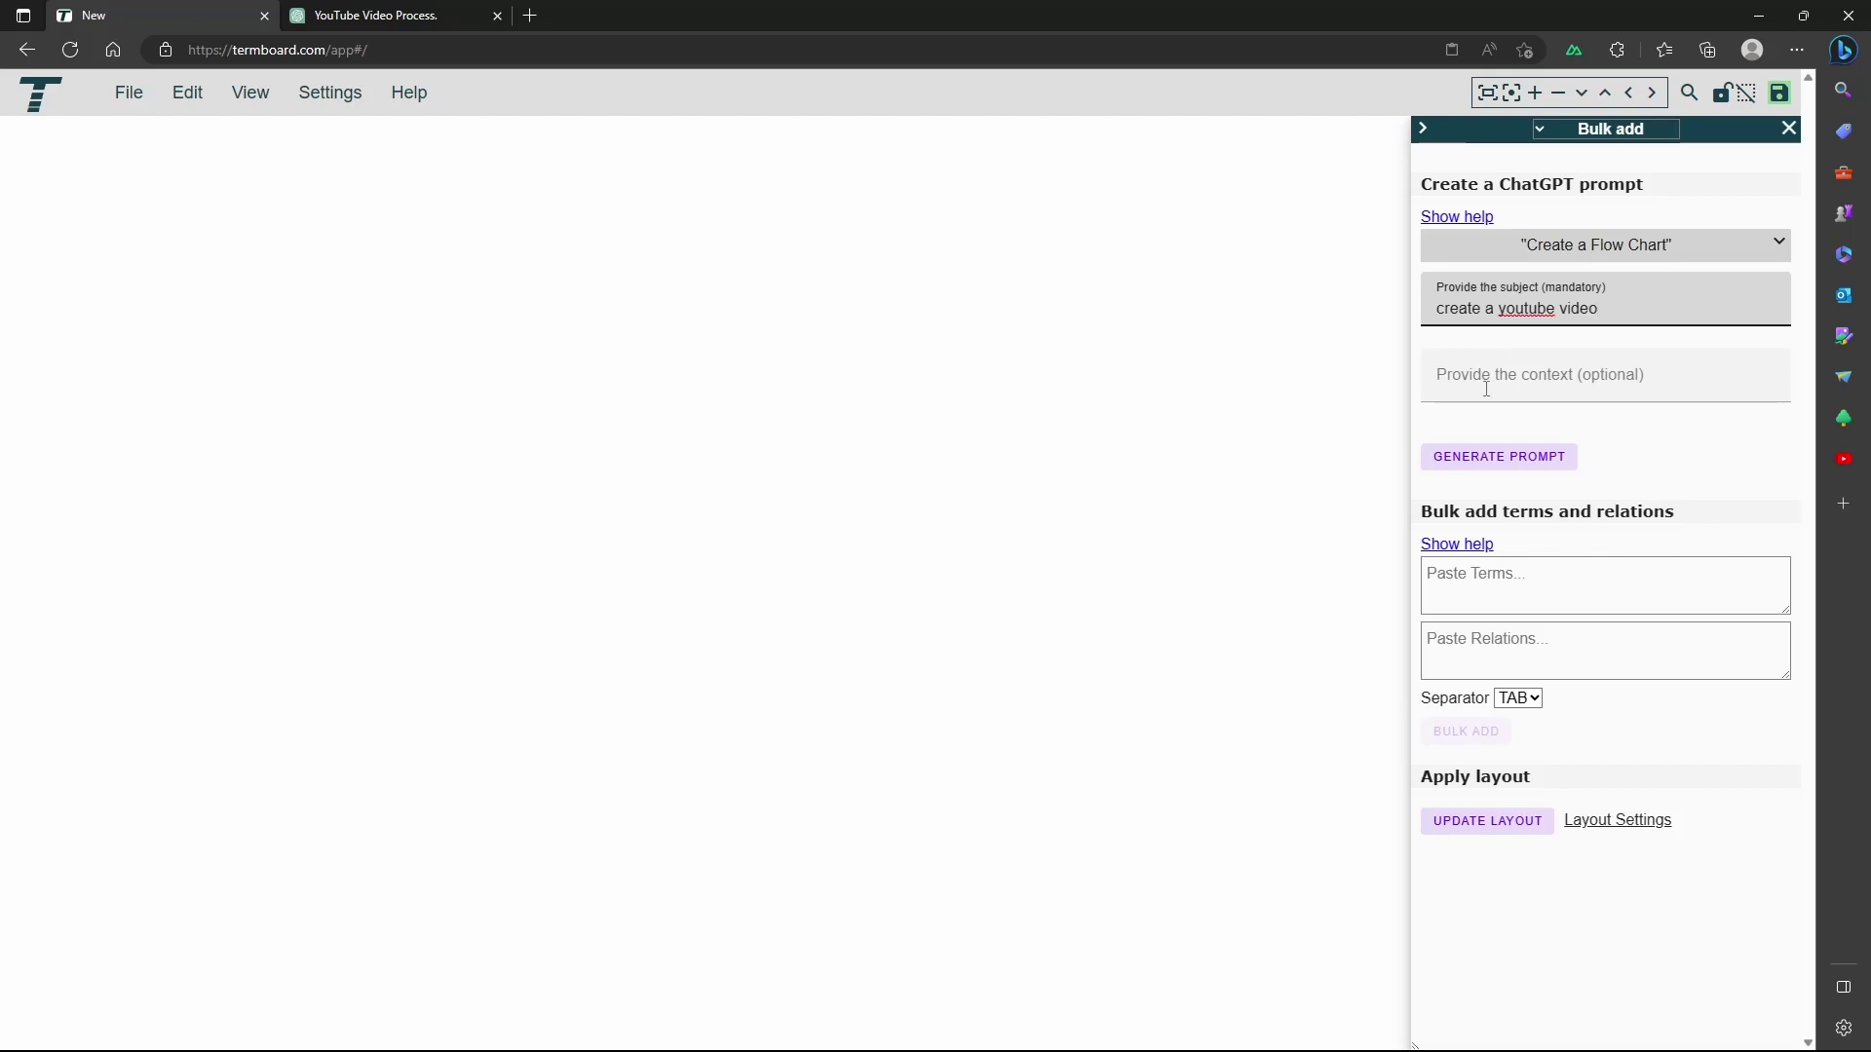
{"action": "left_click", "coordinate": [1488, 458]}
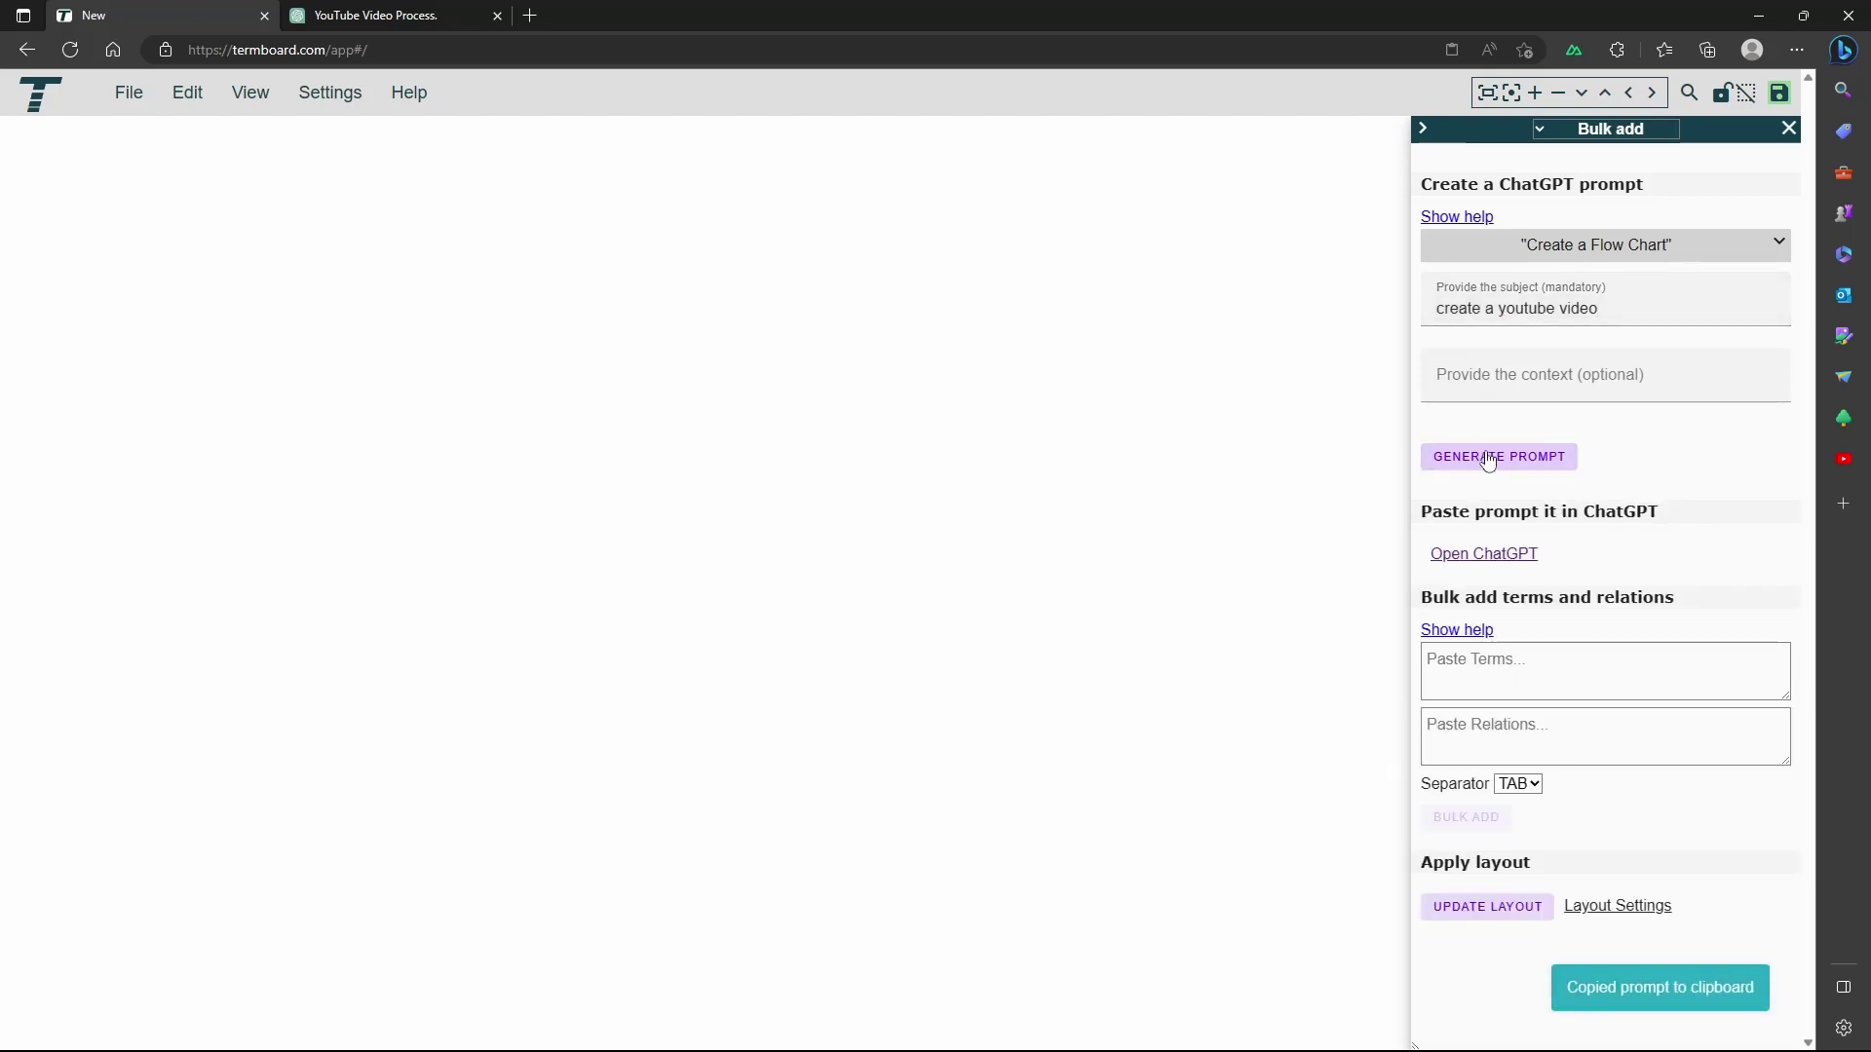
- Copy ChatGPT's flowchart table of process steps and return to Termboard
{"action": "left_click", "coordinate": [384, 29]}
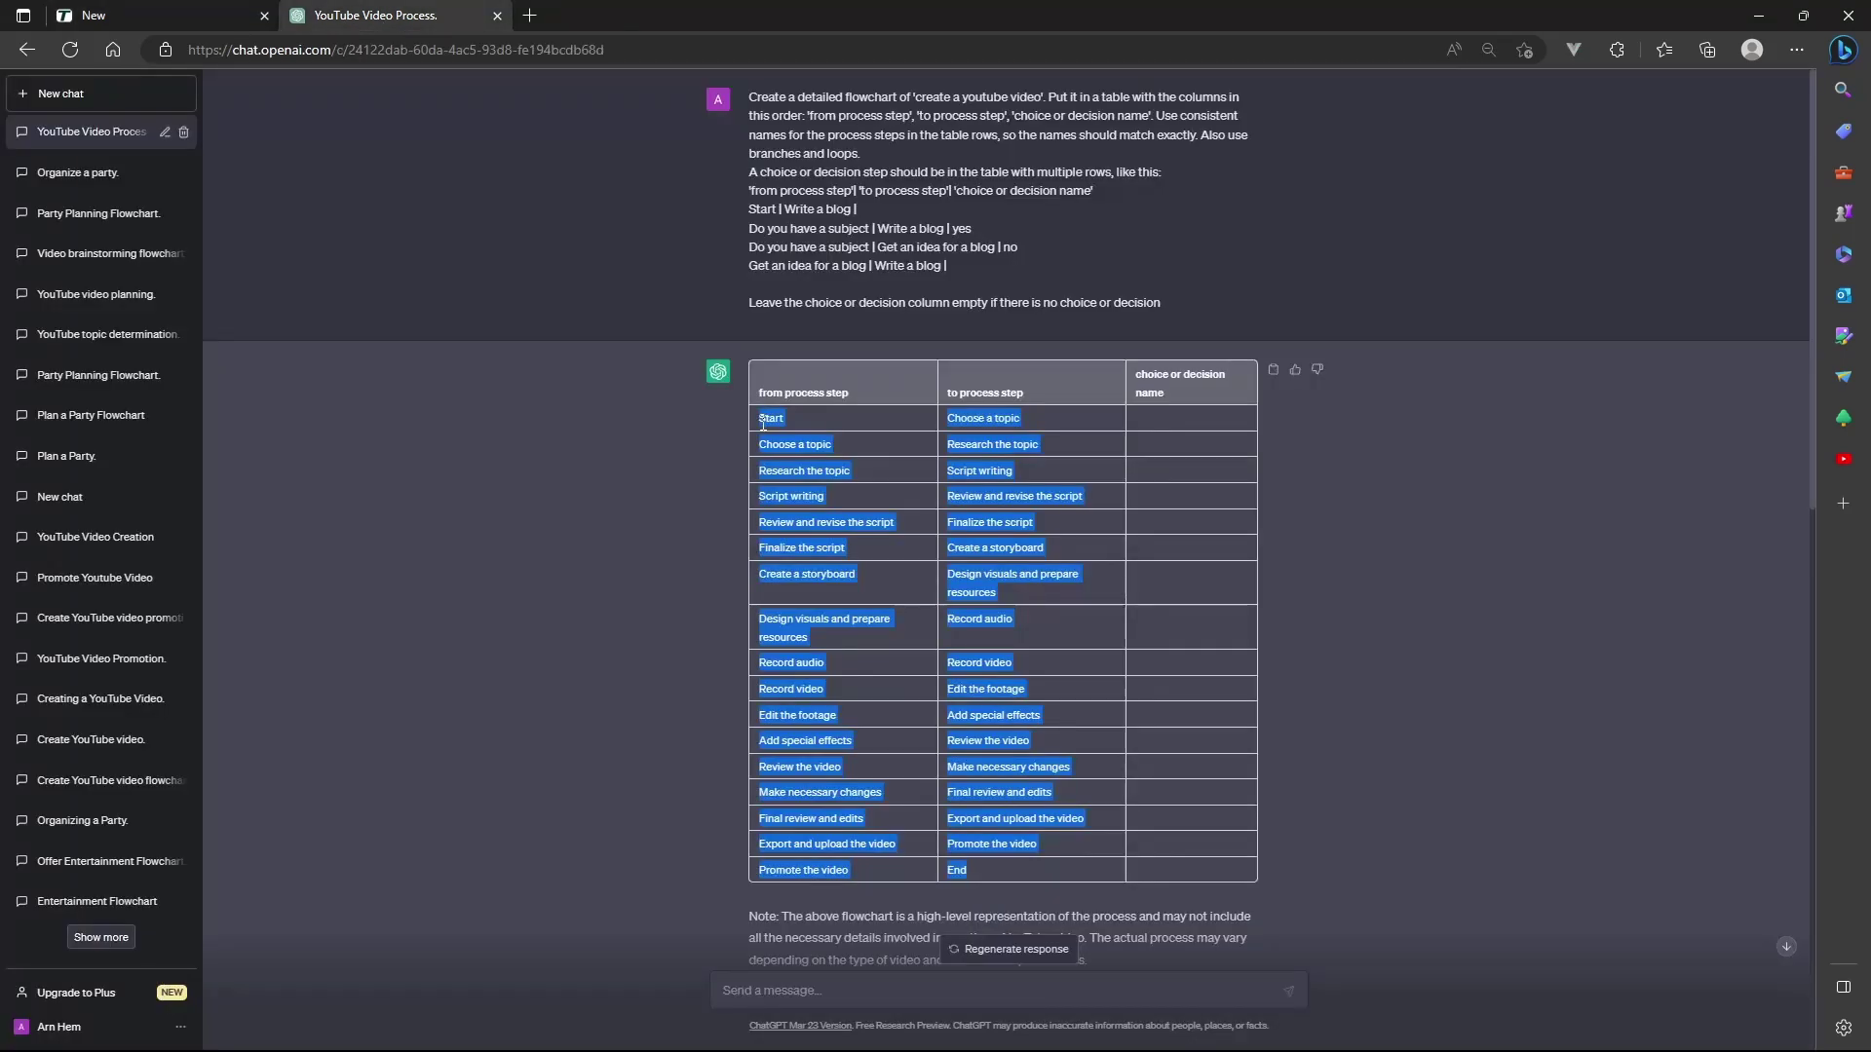
{"action": "right_click", "coordinate": [762, 421]}
{"action": "left_click", "coordinate": [780, 435]}
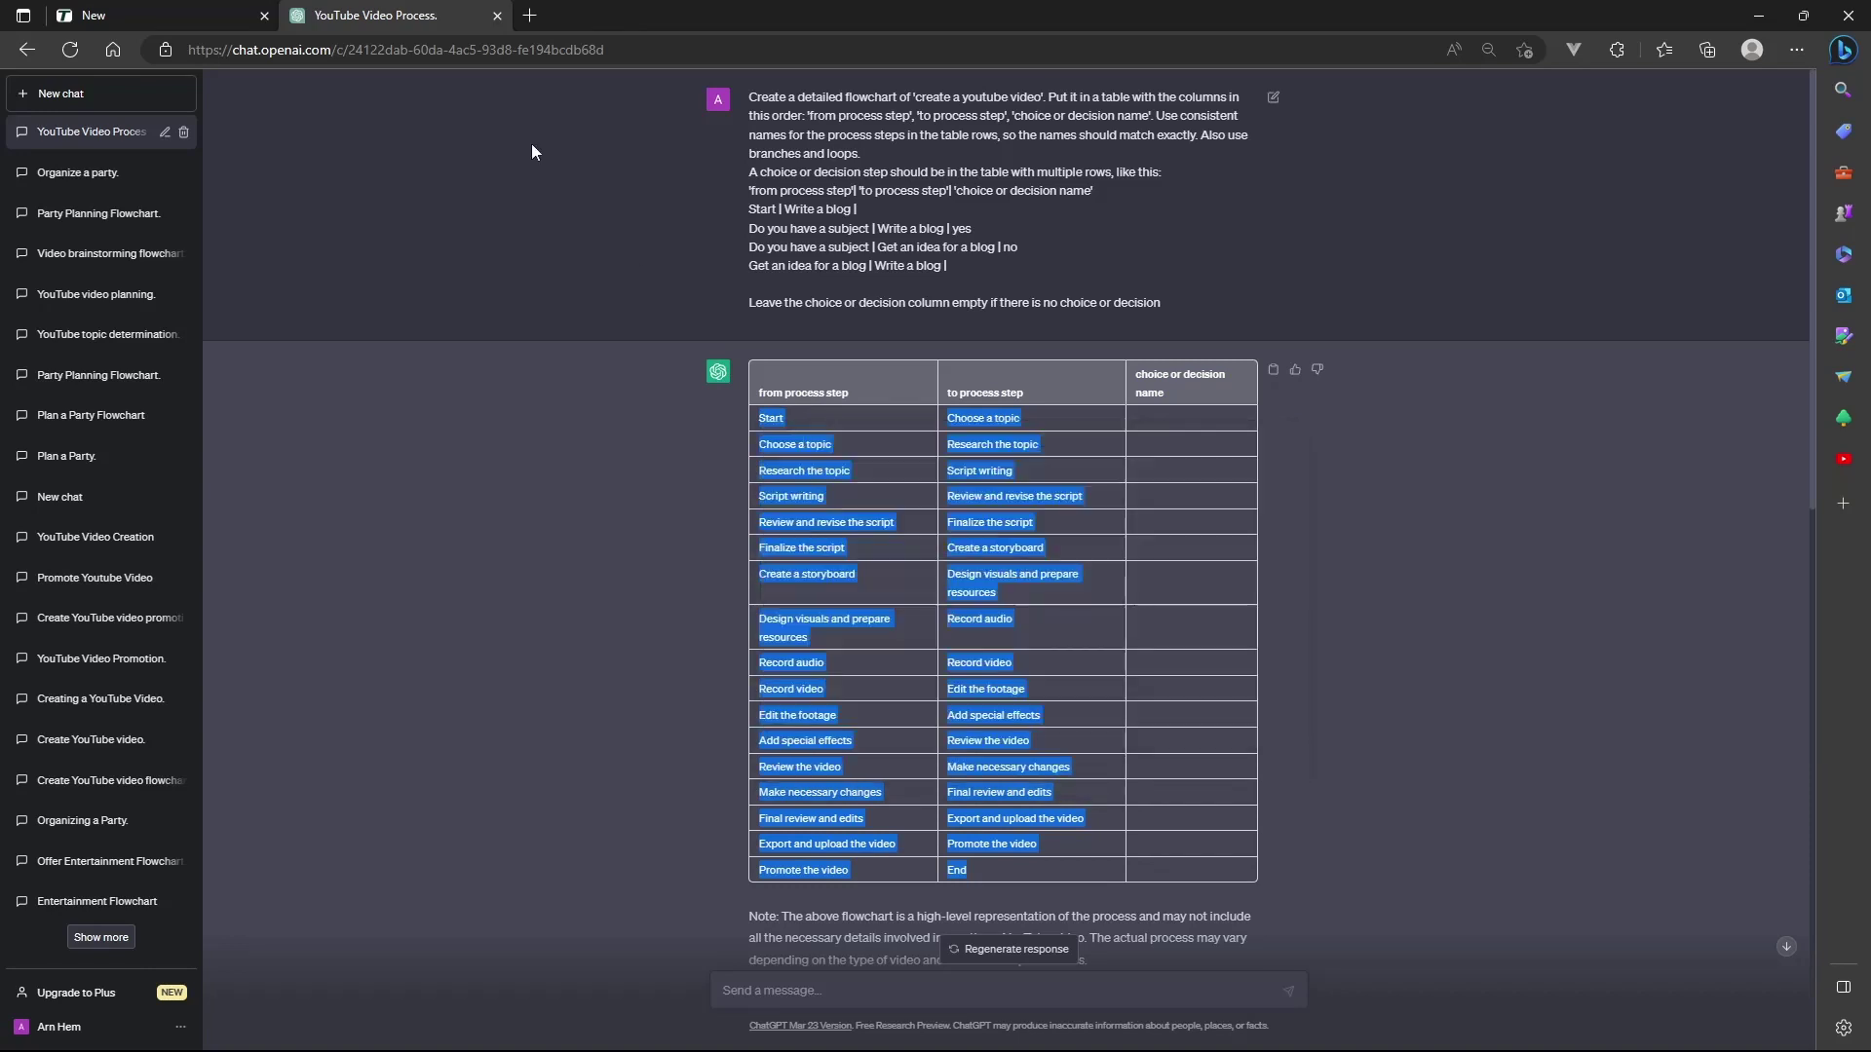
{"action": "left_click", "coordinate": [159, 16]}
- Paste the copied relations table and bulk add the YouTube video steps to the board
{"action": "left_click", "coordinate": [1492, 740]}
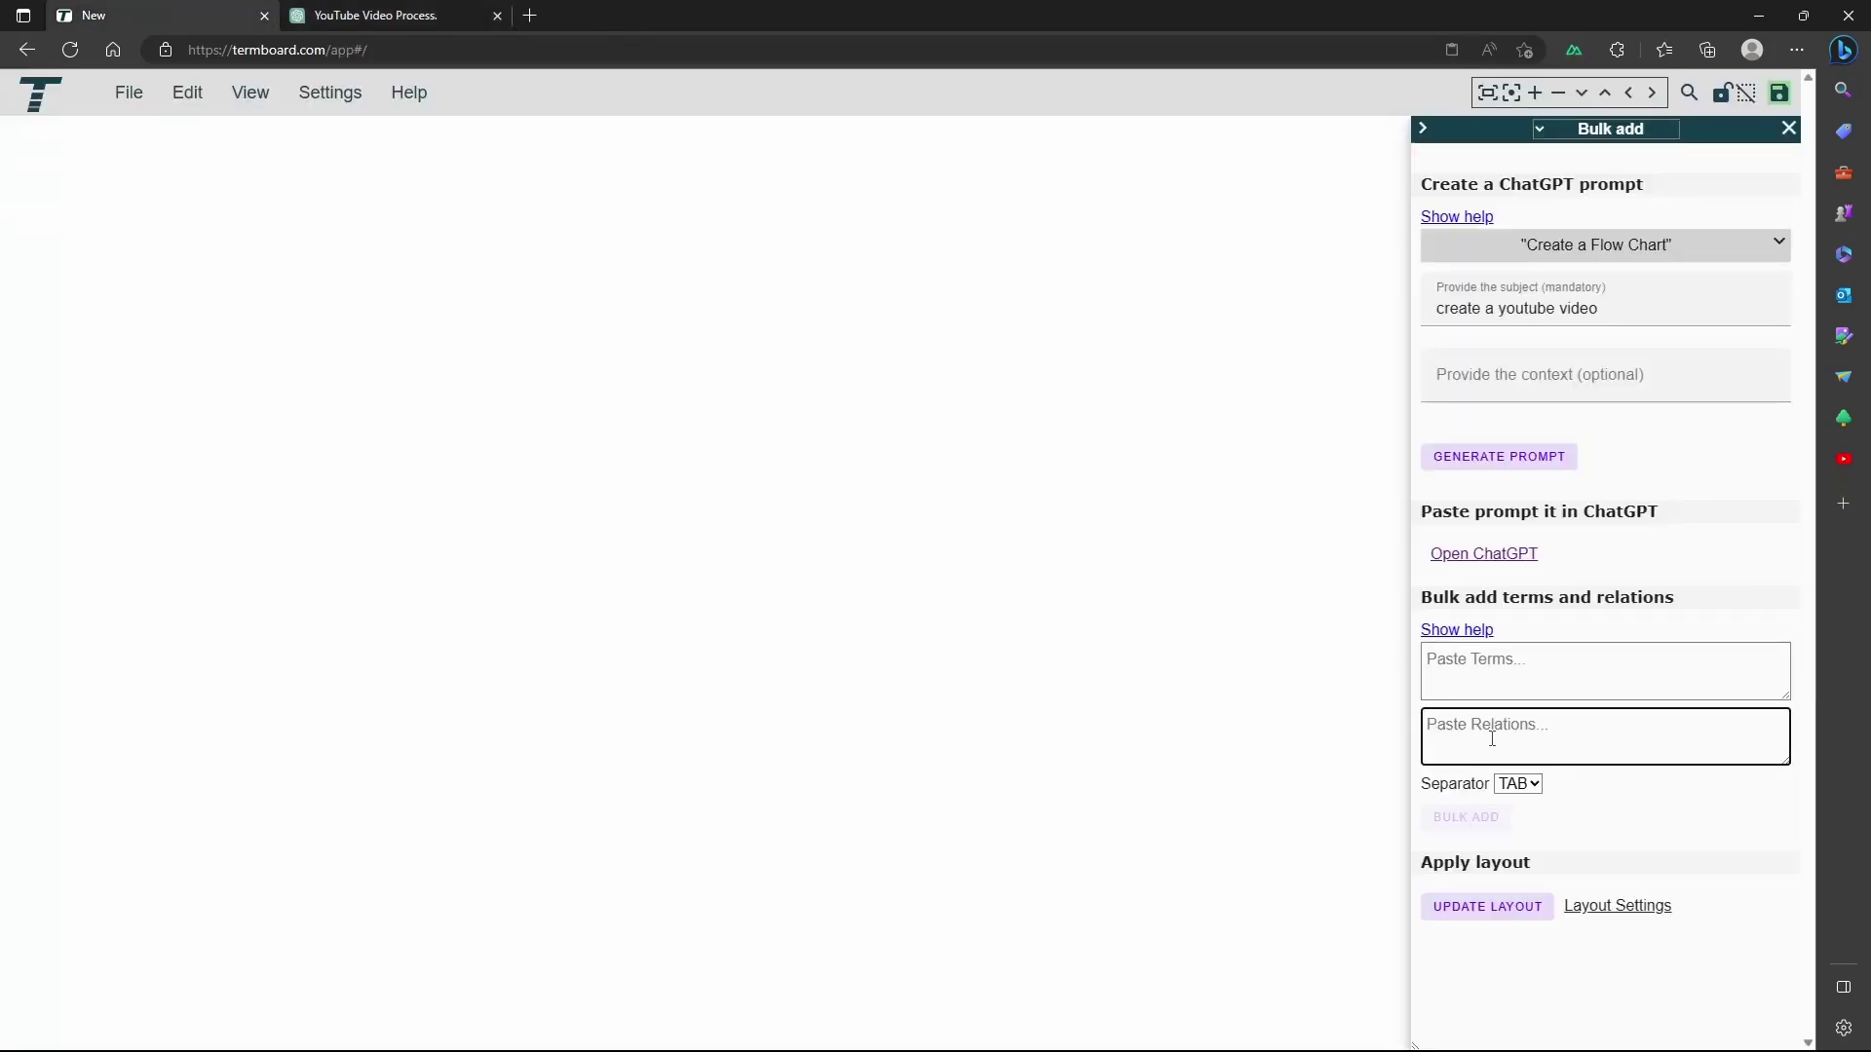
{"action": "key", "text": "ctrl+v"}
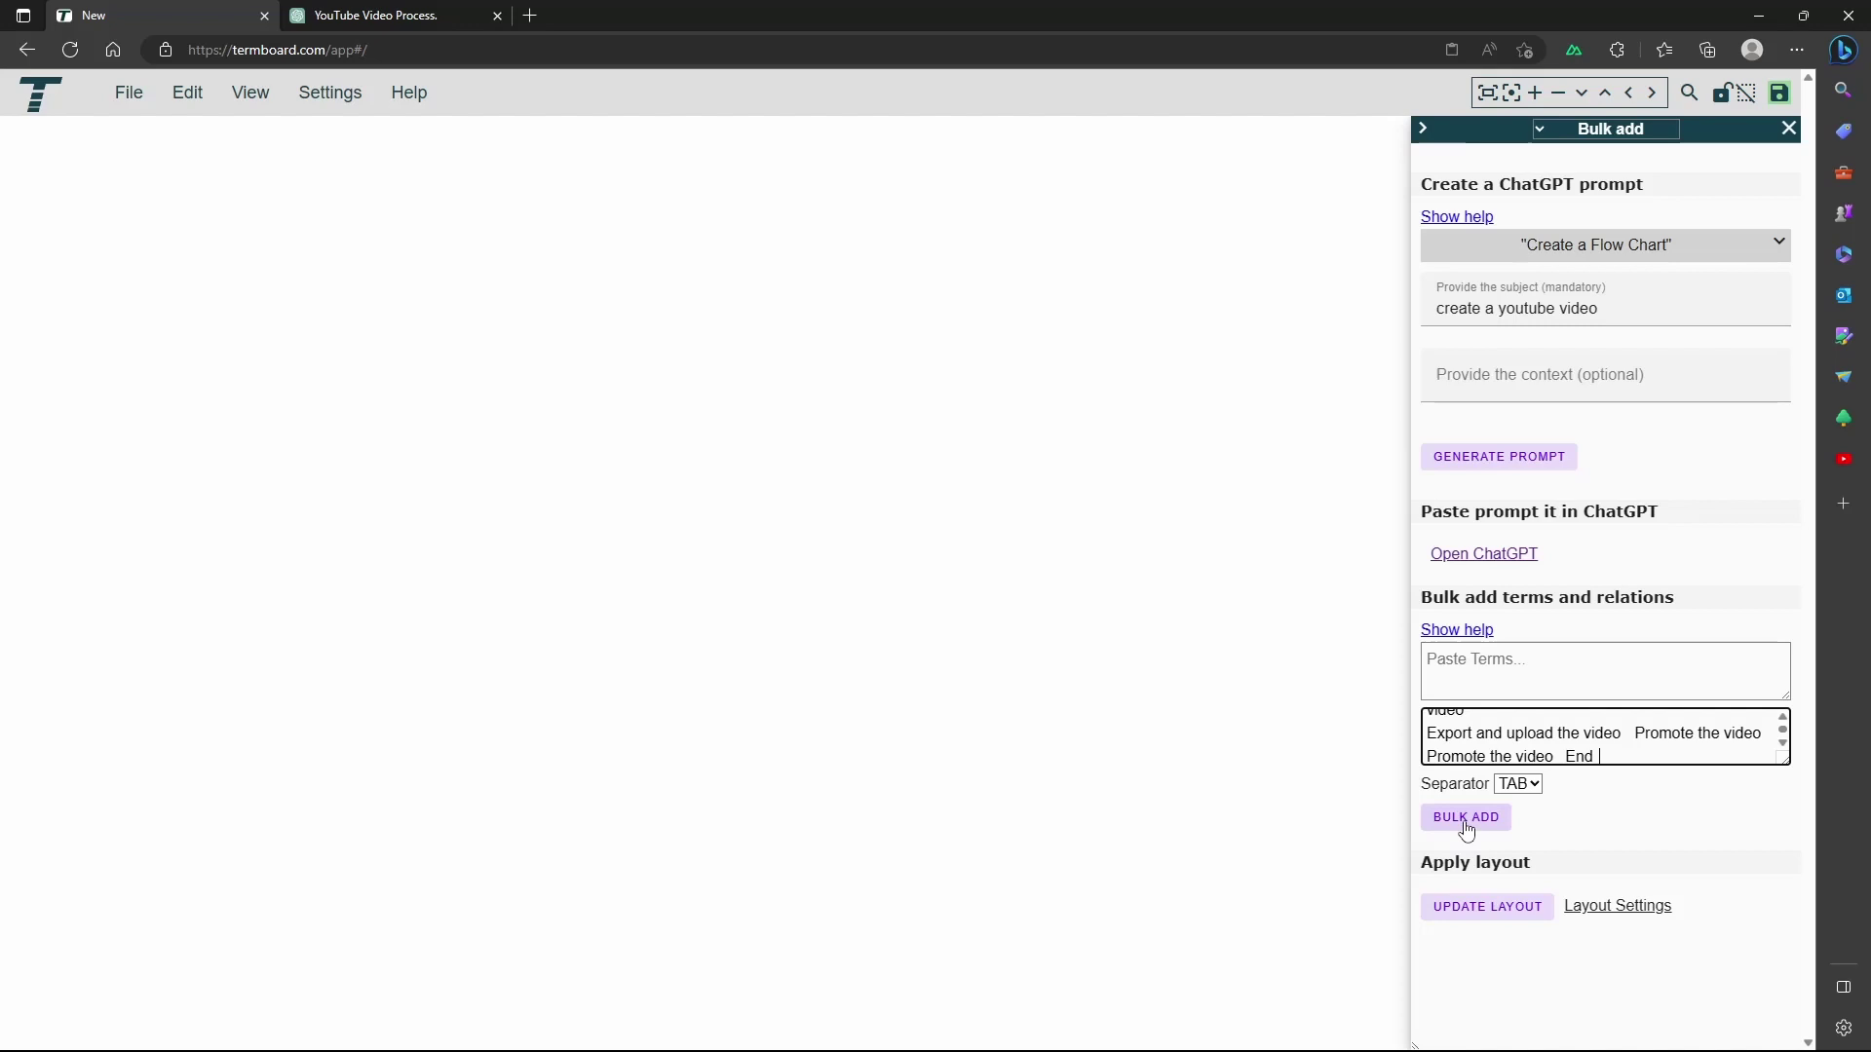
{"action": "left_click", "coordinate": [1467, 818]}
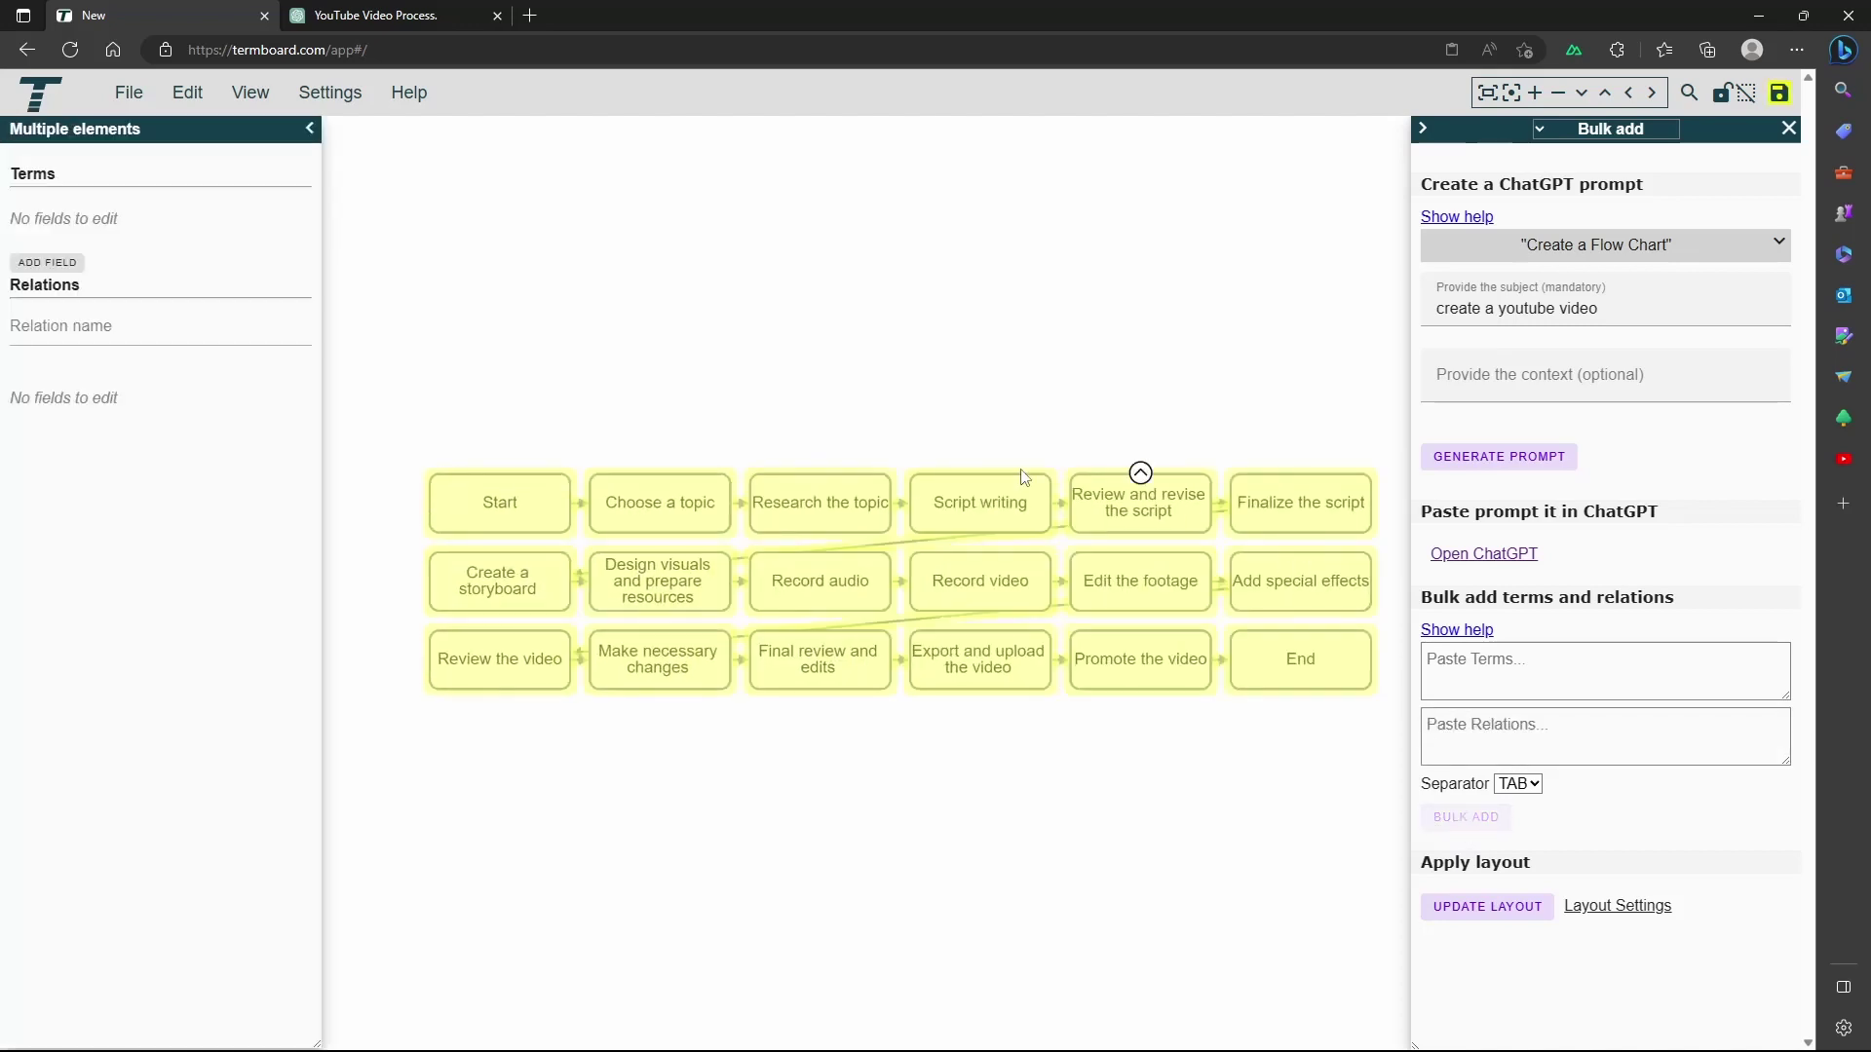
- Auto-reposition the flowchart, trying Hierarchy_Horizontal, then settling on Hierarchy_Vertical
{"action": "left_click", "coordinate": [1619, 906]}
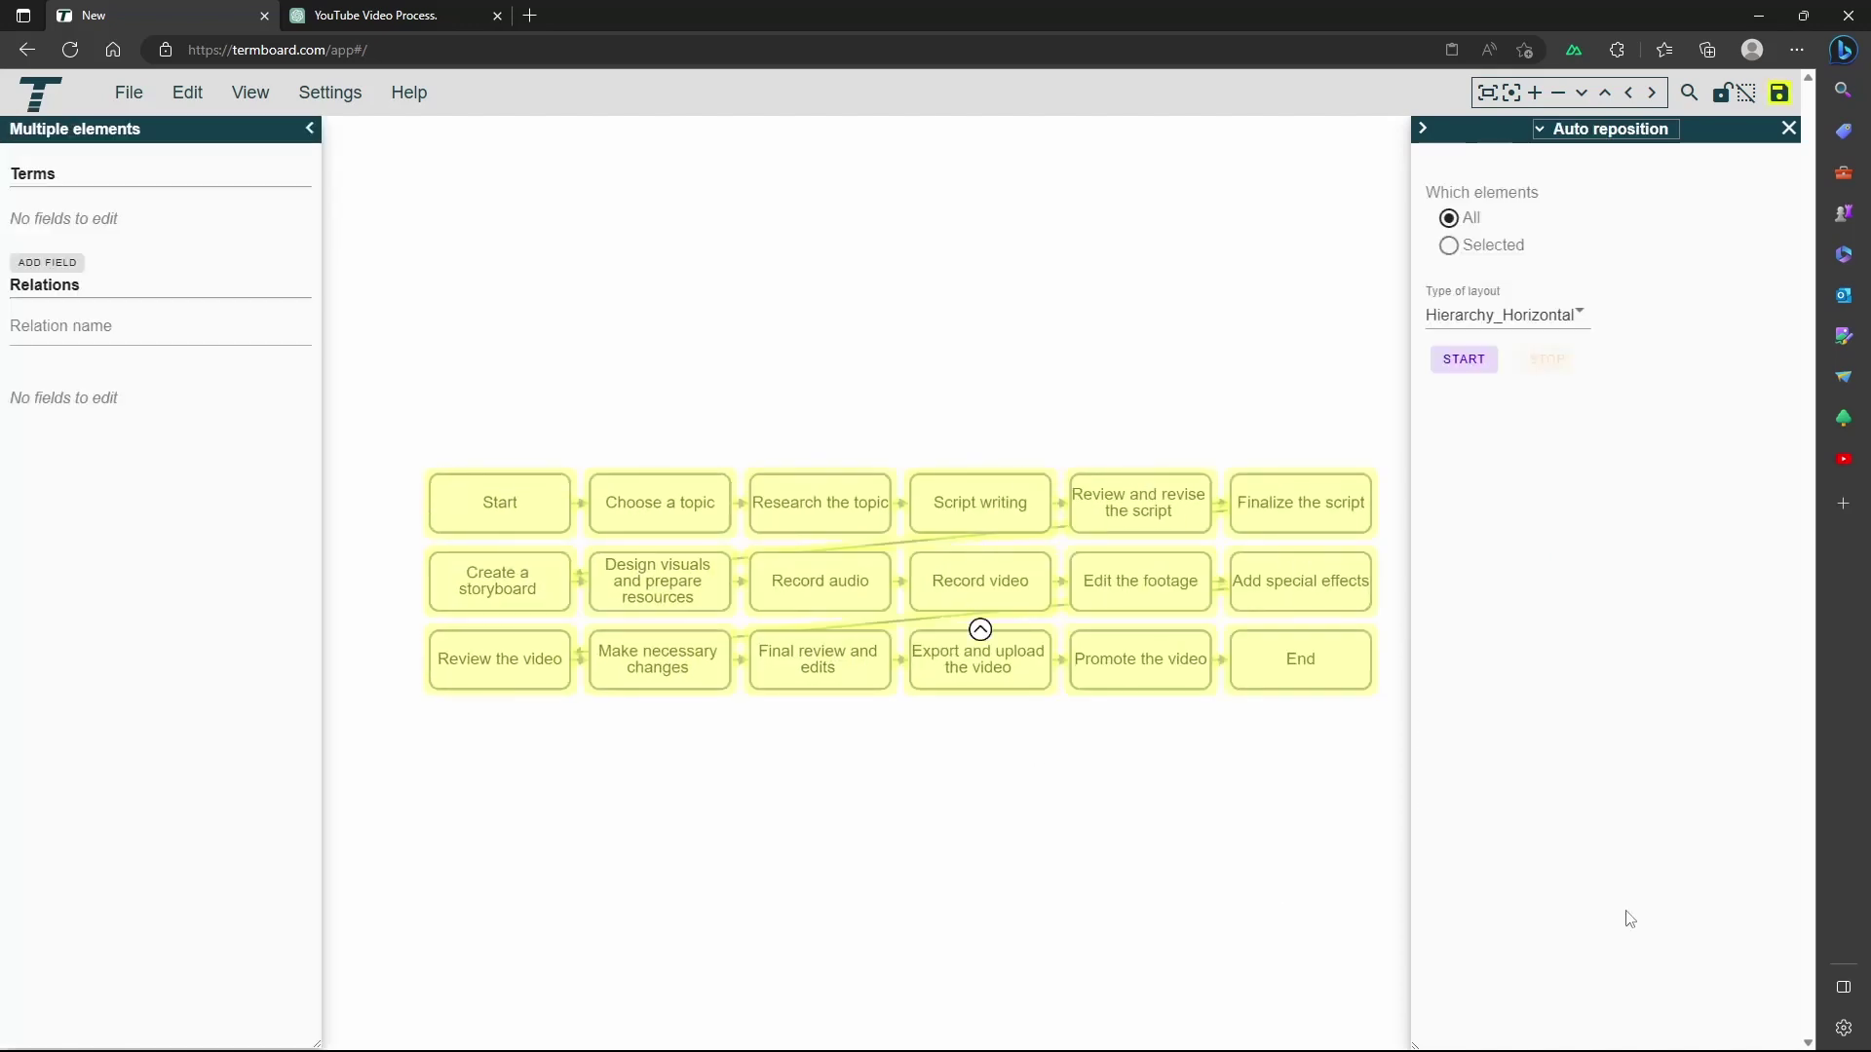
{"action": "left_click", "coordinate": [1555, 327]}
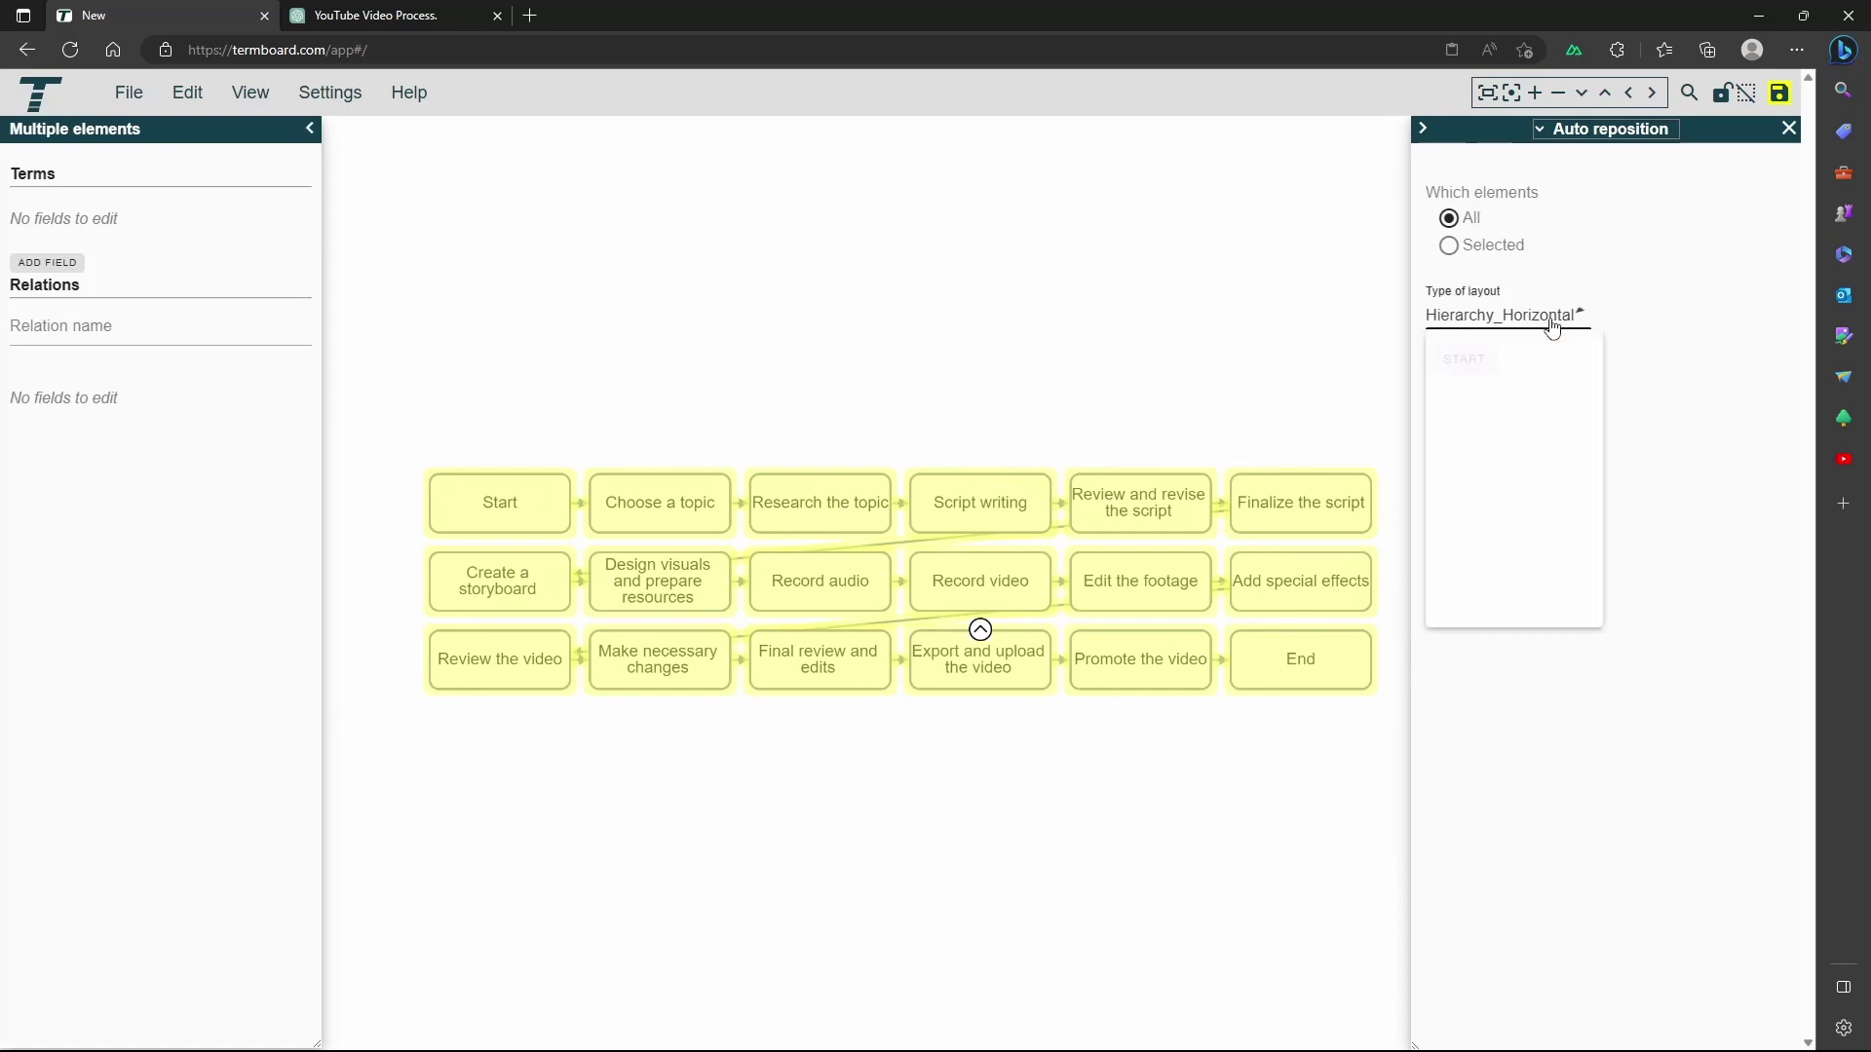
{"action": "left_click", "coordinate": [1514, 647]}
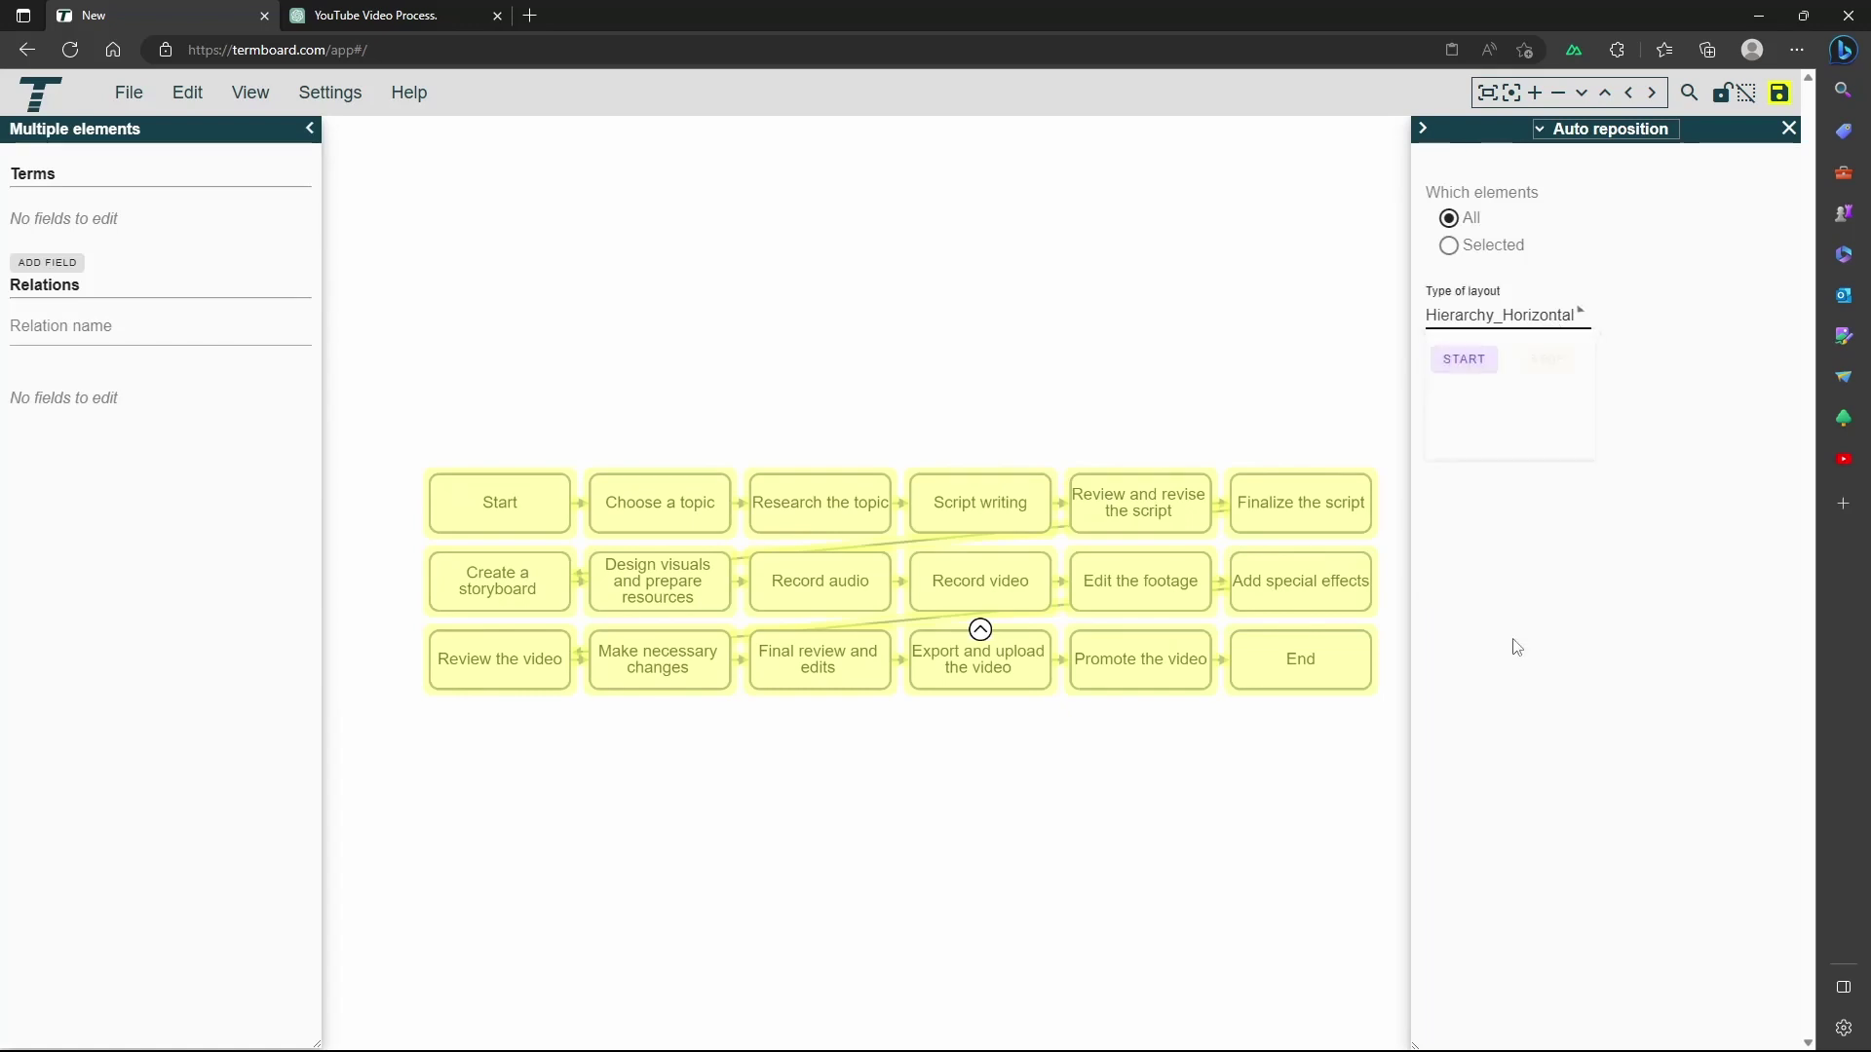
{"action": "left_click", "coordinate": [1465, 360]}
{"action": "left_click", "coordinate": [1534, 320]}
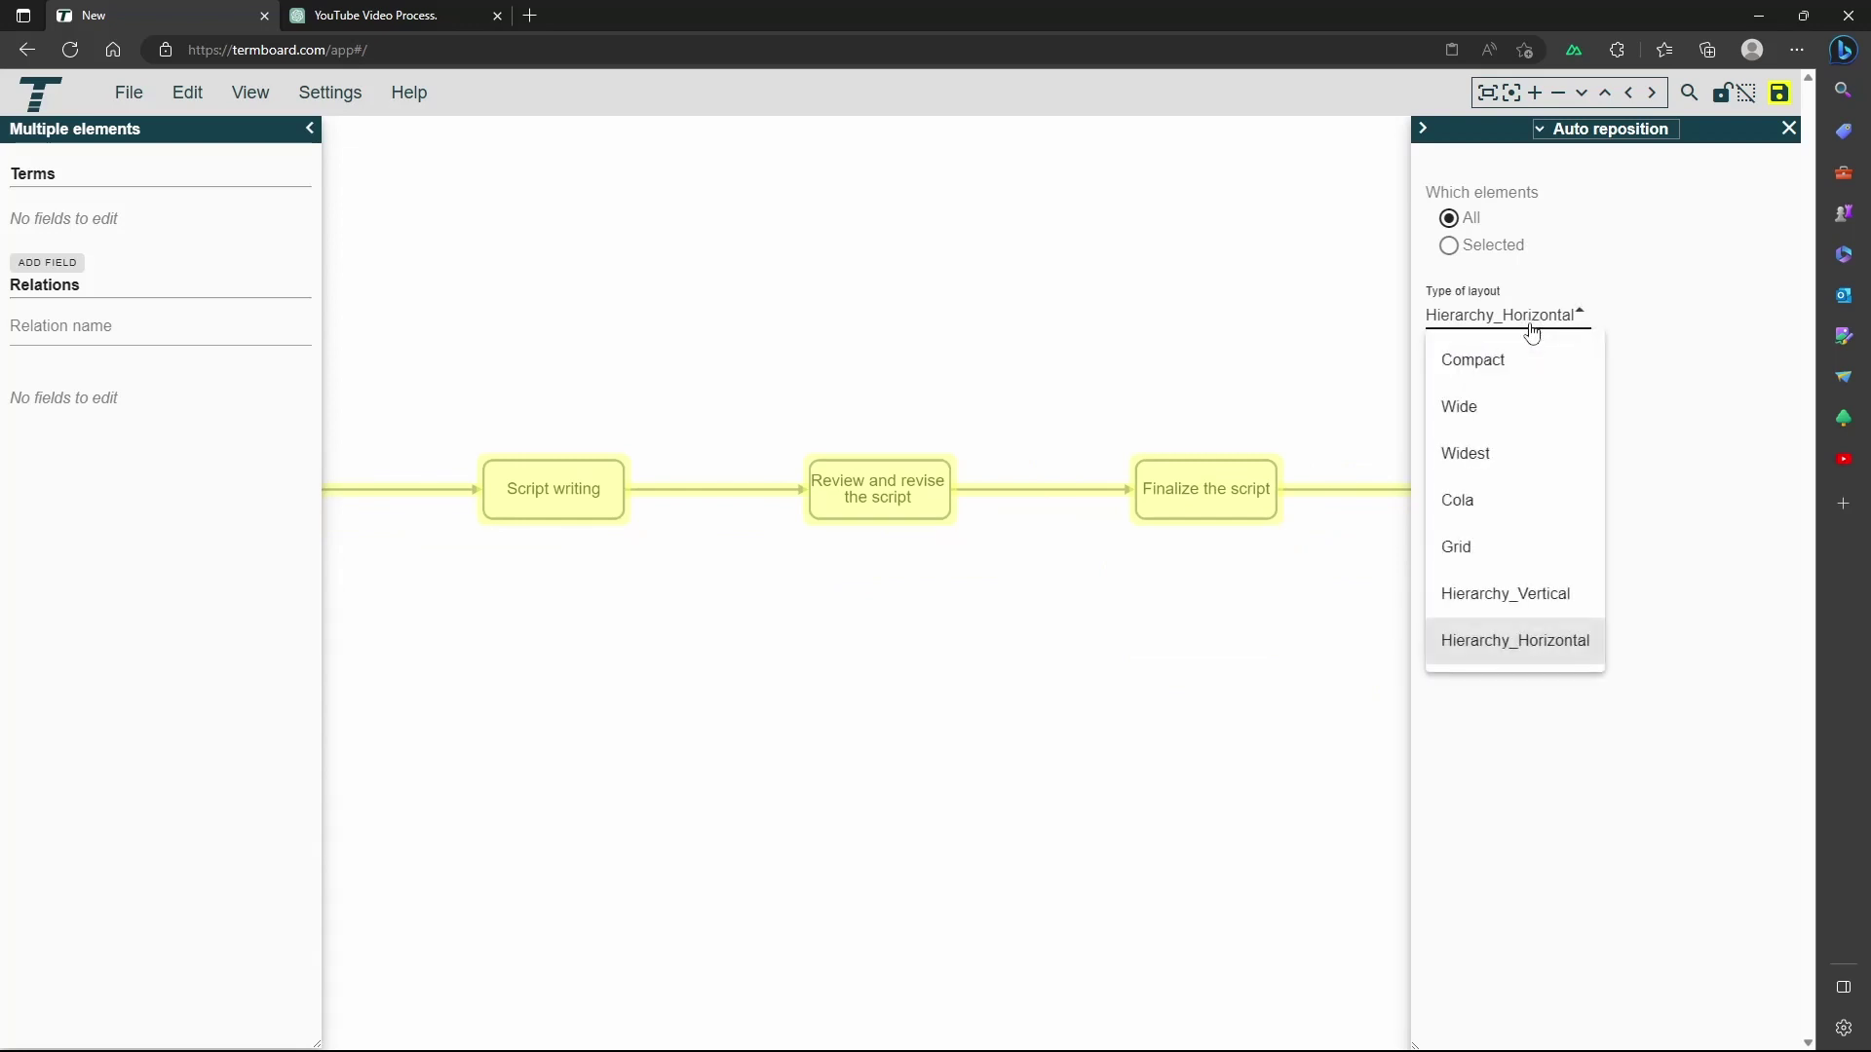
{"action": "left_click", "coordinate": [1512, 593]}
{"action": "left_click", "coordinate": [1465, 361]}
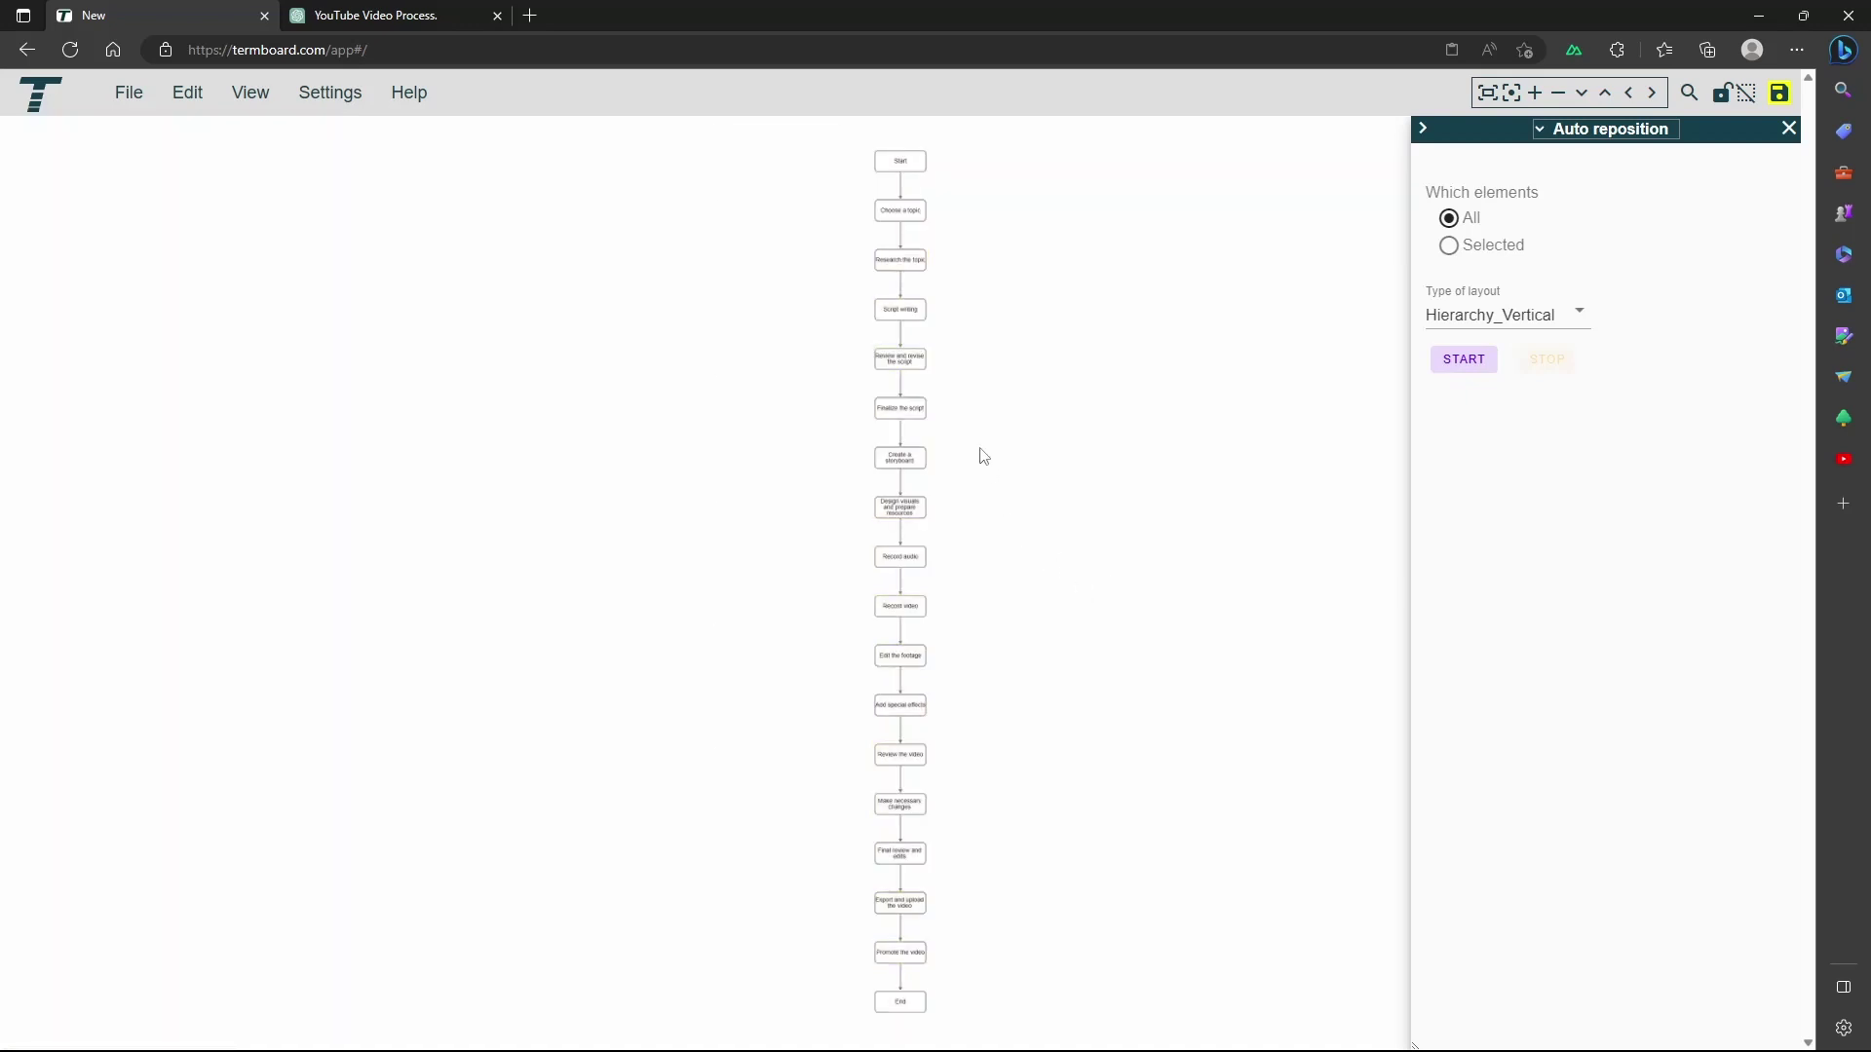
{"action": "scroll", "coordinate": [981, 390], "scroll_direction": "up", "scroll_amount": 5}
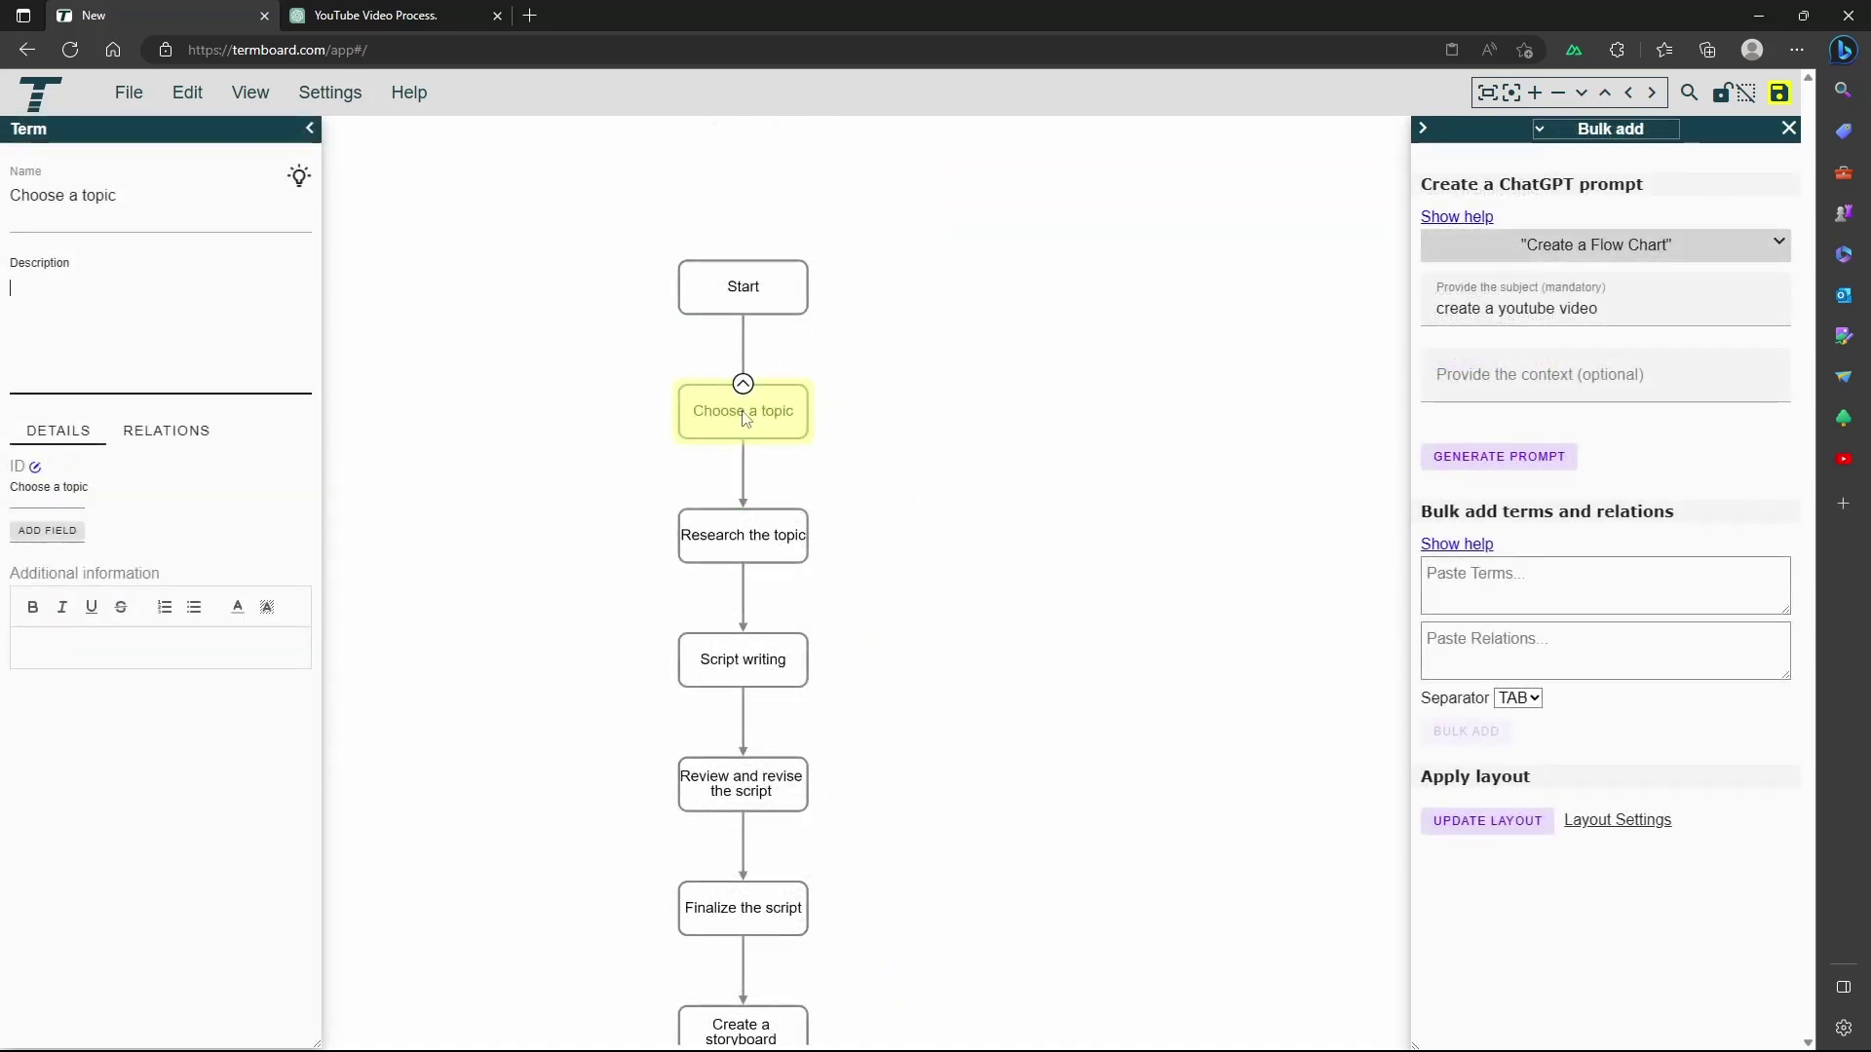
- Make 'Choose a topic' the prompt subject and enter 'create a youtube video' as context
{"action": "right_click", "coordinate": [743, 412]}
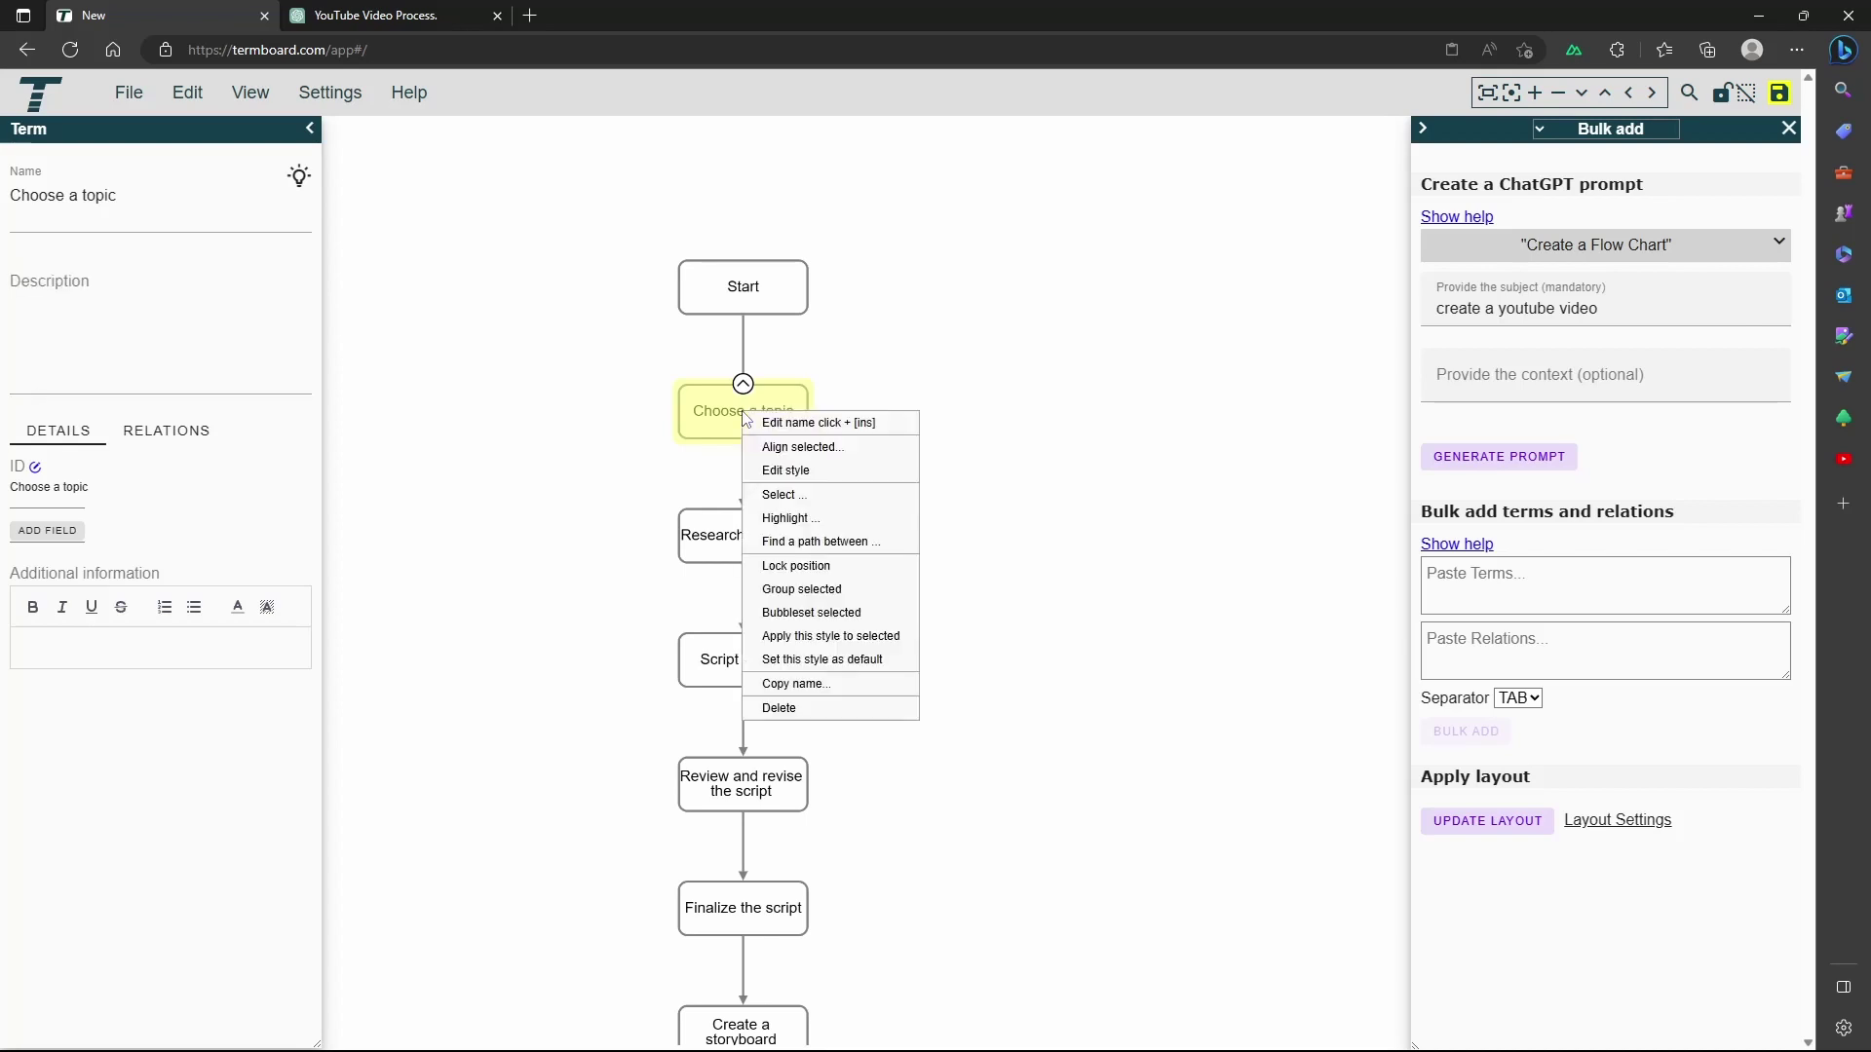
{"action": "mouse_move", "coordinate": [835, 692]}
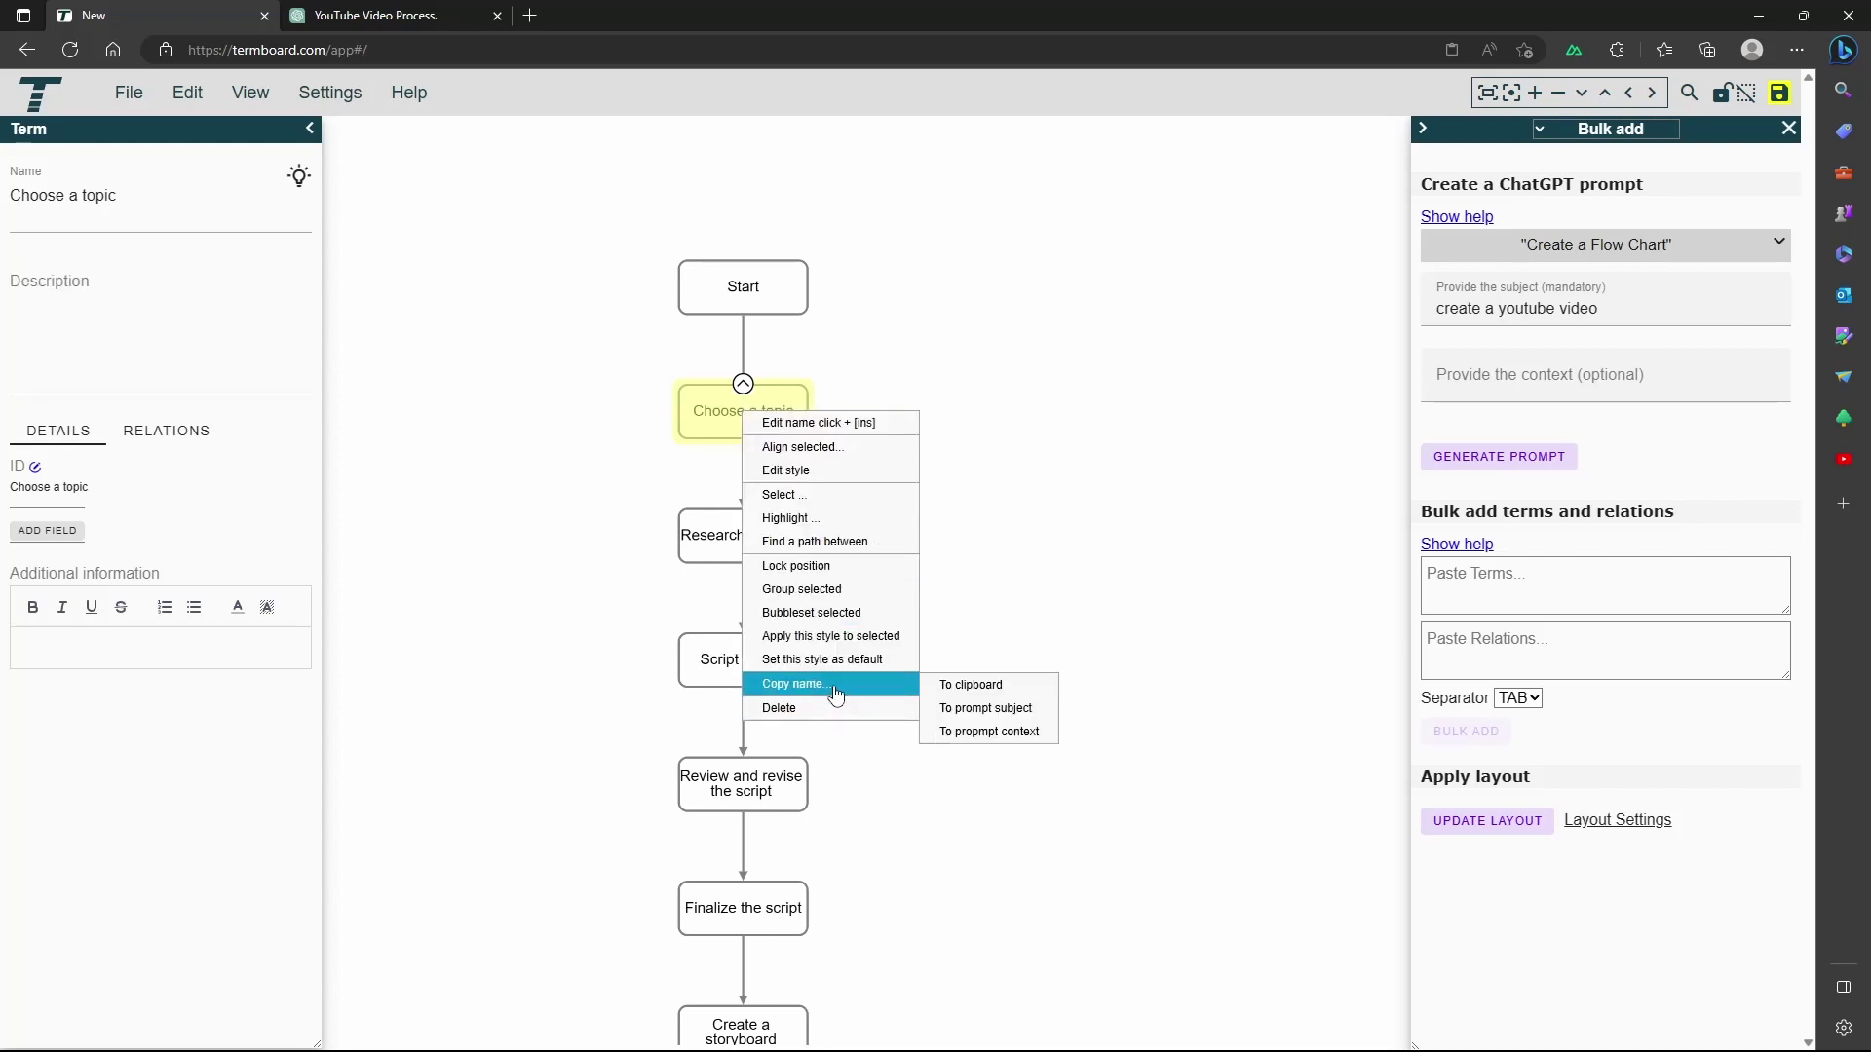
{"action": "left_click", "coordinate": [999, 718]}
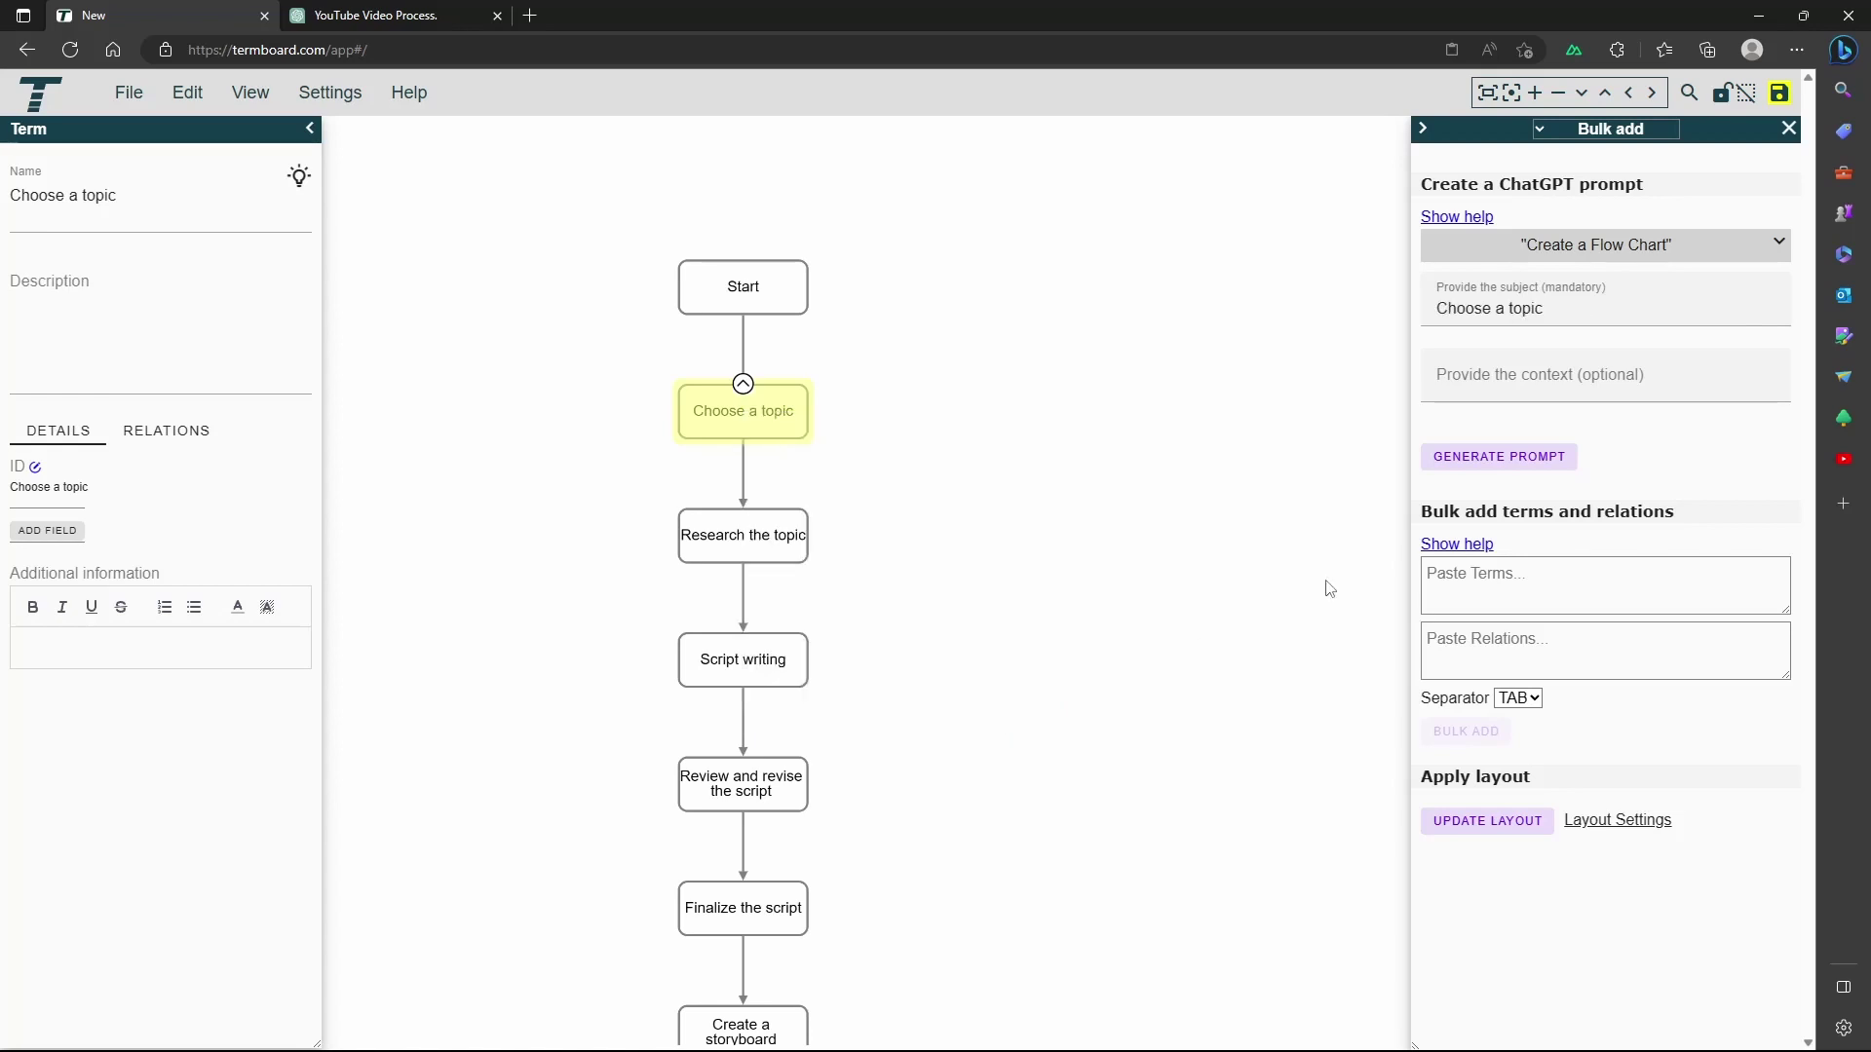
{"action": "left_click", "coordinate": [1522, 390]}
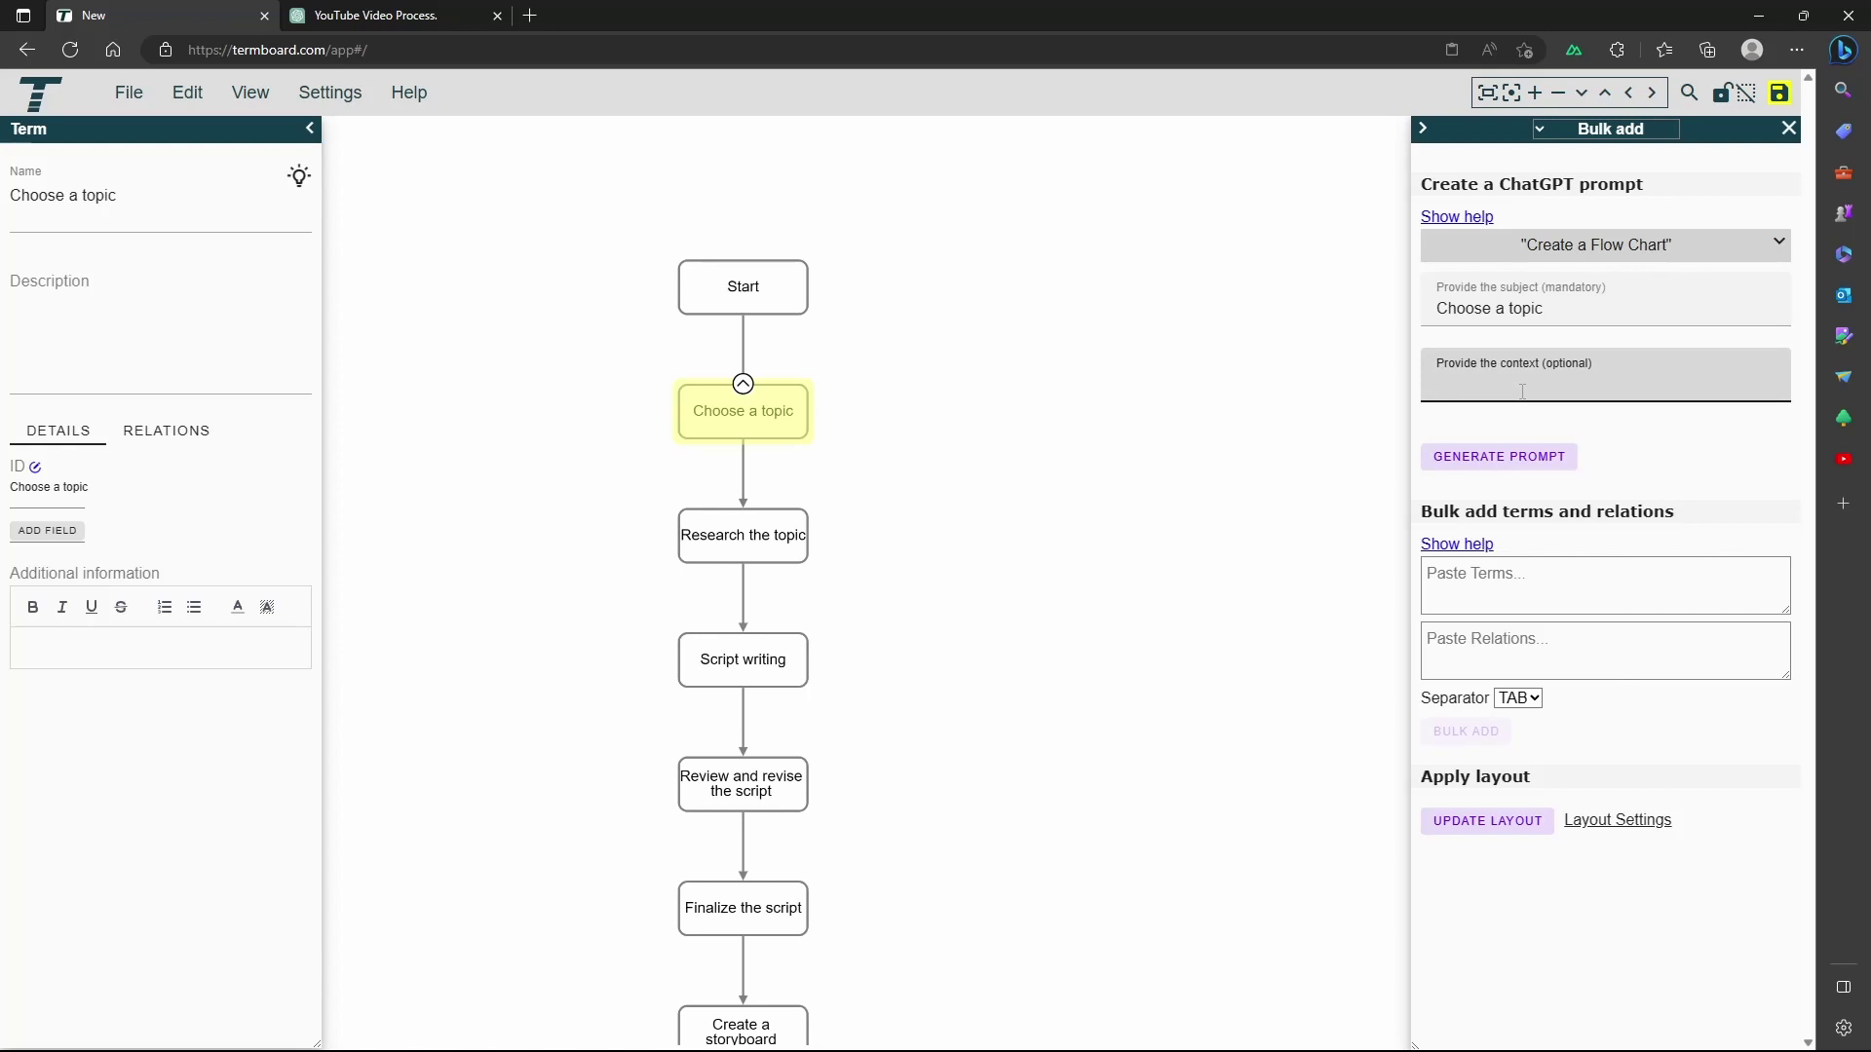
{"action": "type", "text": "create a youtbu"}
{"action": "key", "text": "BackSpace"}
{"action": "key", "text": "BackSpace"}
{"action": "type", "text": "ube vi"}
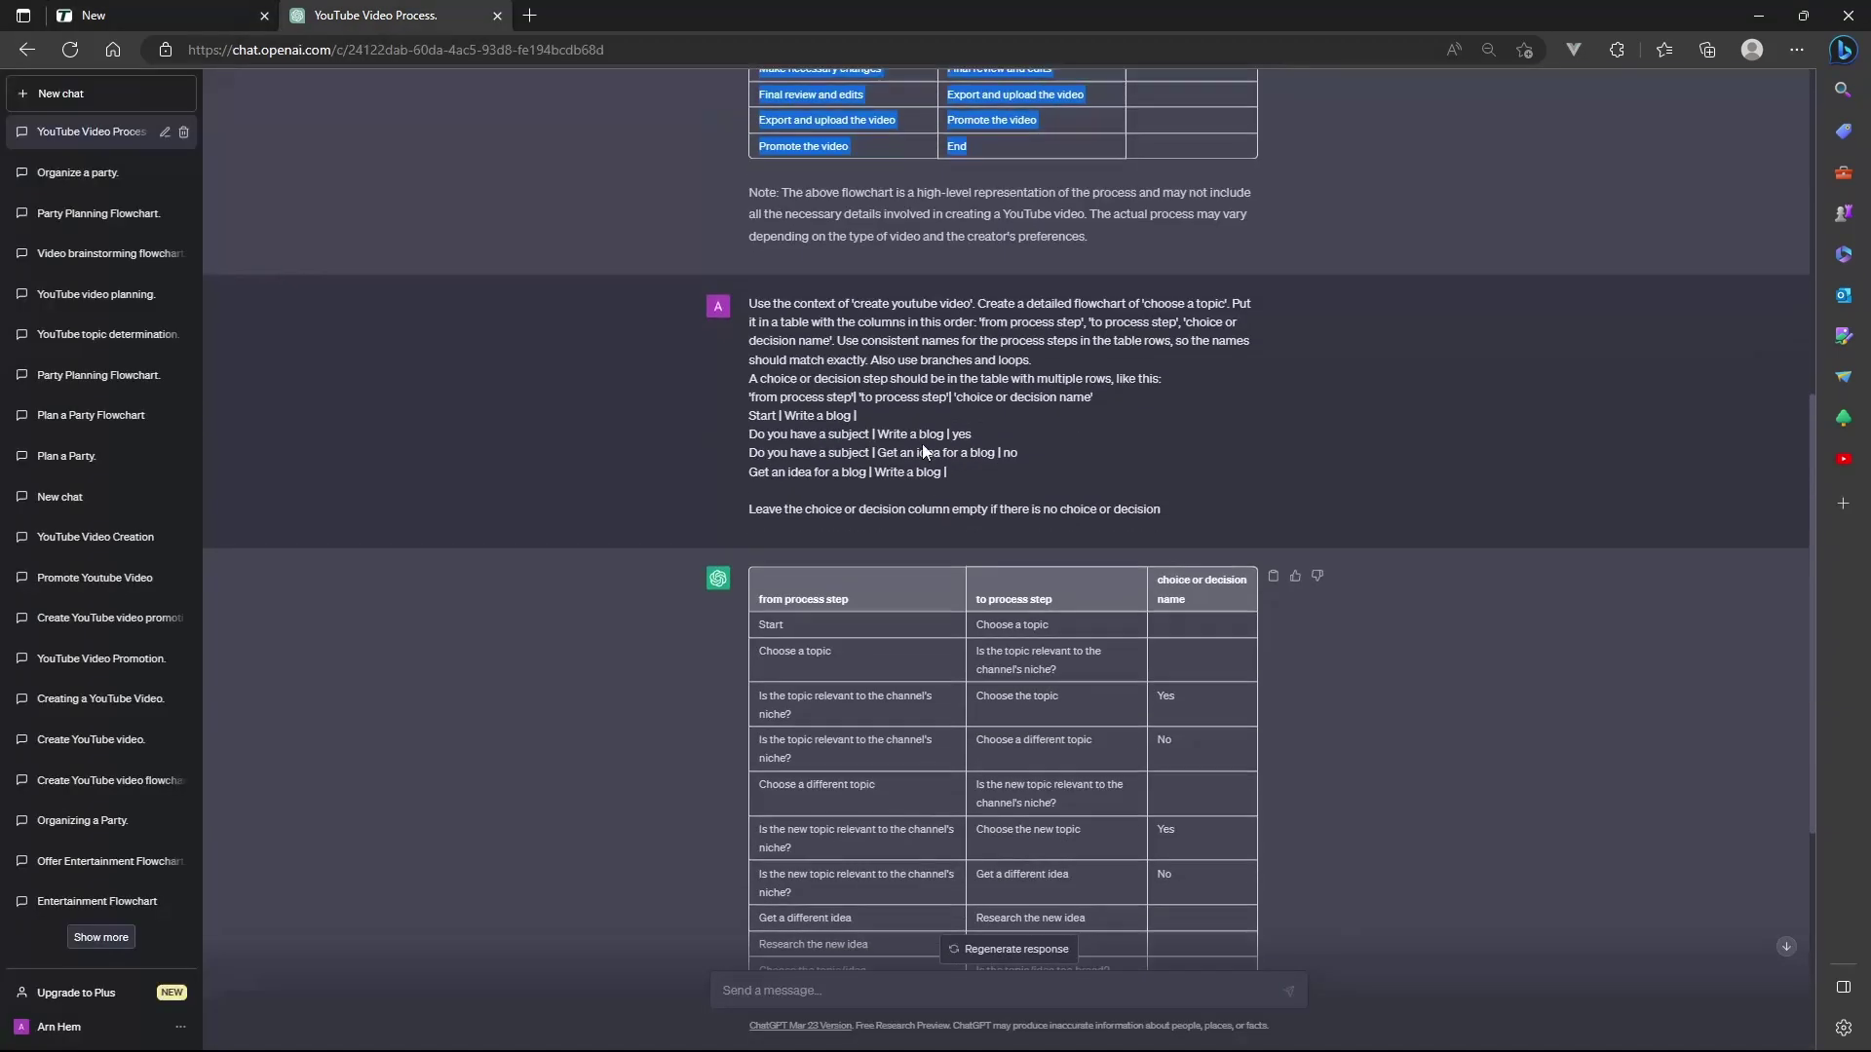
- Select and copy ChatGPT's detailed Choose a topic flowchart table, then return to Termboard
{"action": "scroll", "coordinate": [922, 443], "scroll_direction": "down", "scroll_amount": 3}
{"action": "scroll", "coordinate": [915, 405], "scroll_direction": "down", "scroll_amount": 2}
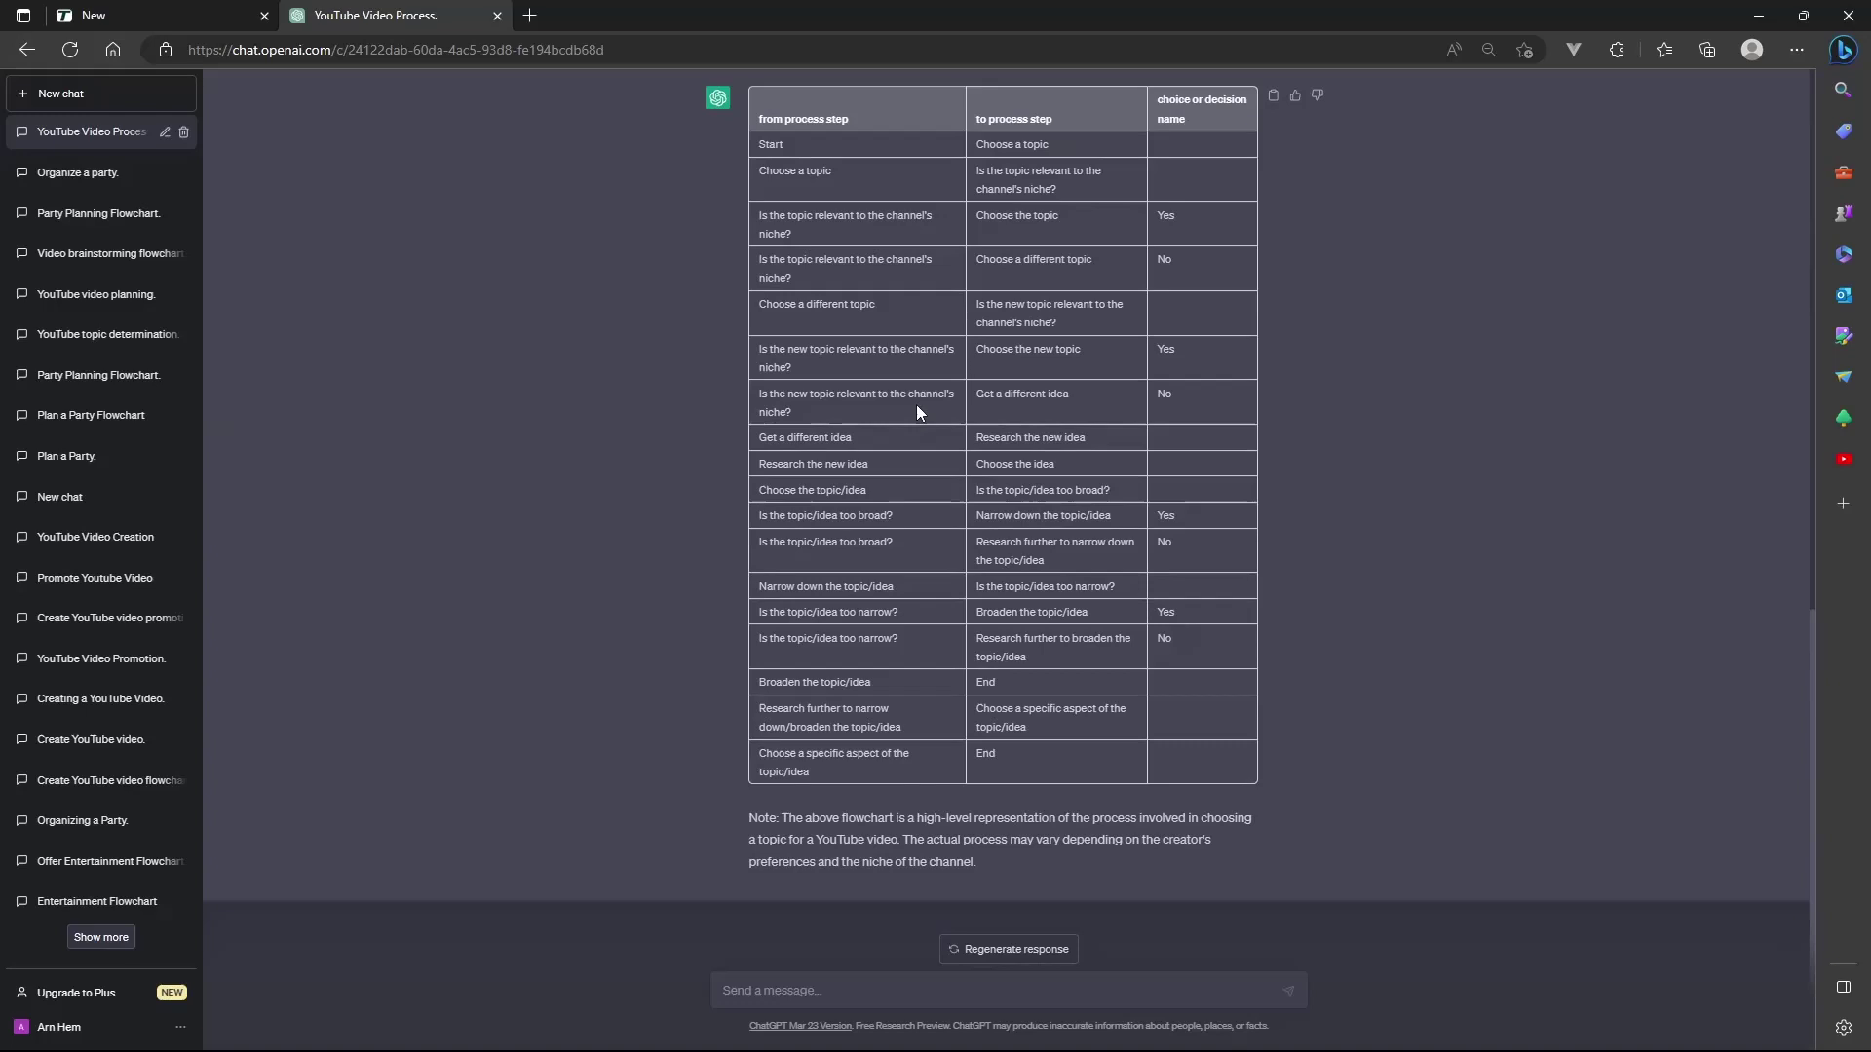
{"action": "left_click_drag", "start_coordinate": [1207, 771], "coordinate": [756, 149]}
{"action": "key", "text": "ctrl+c"}
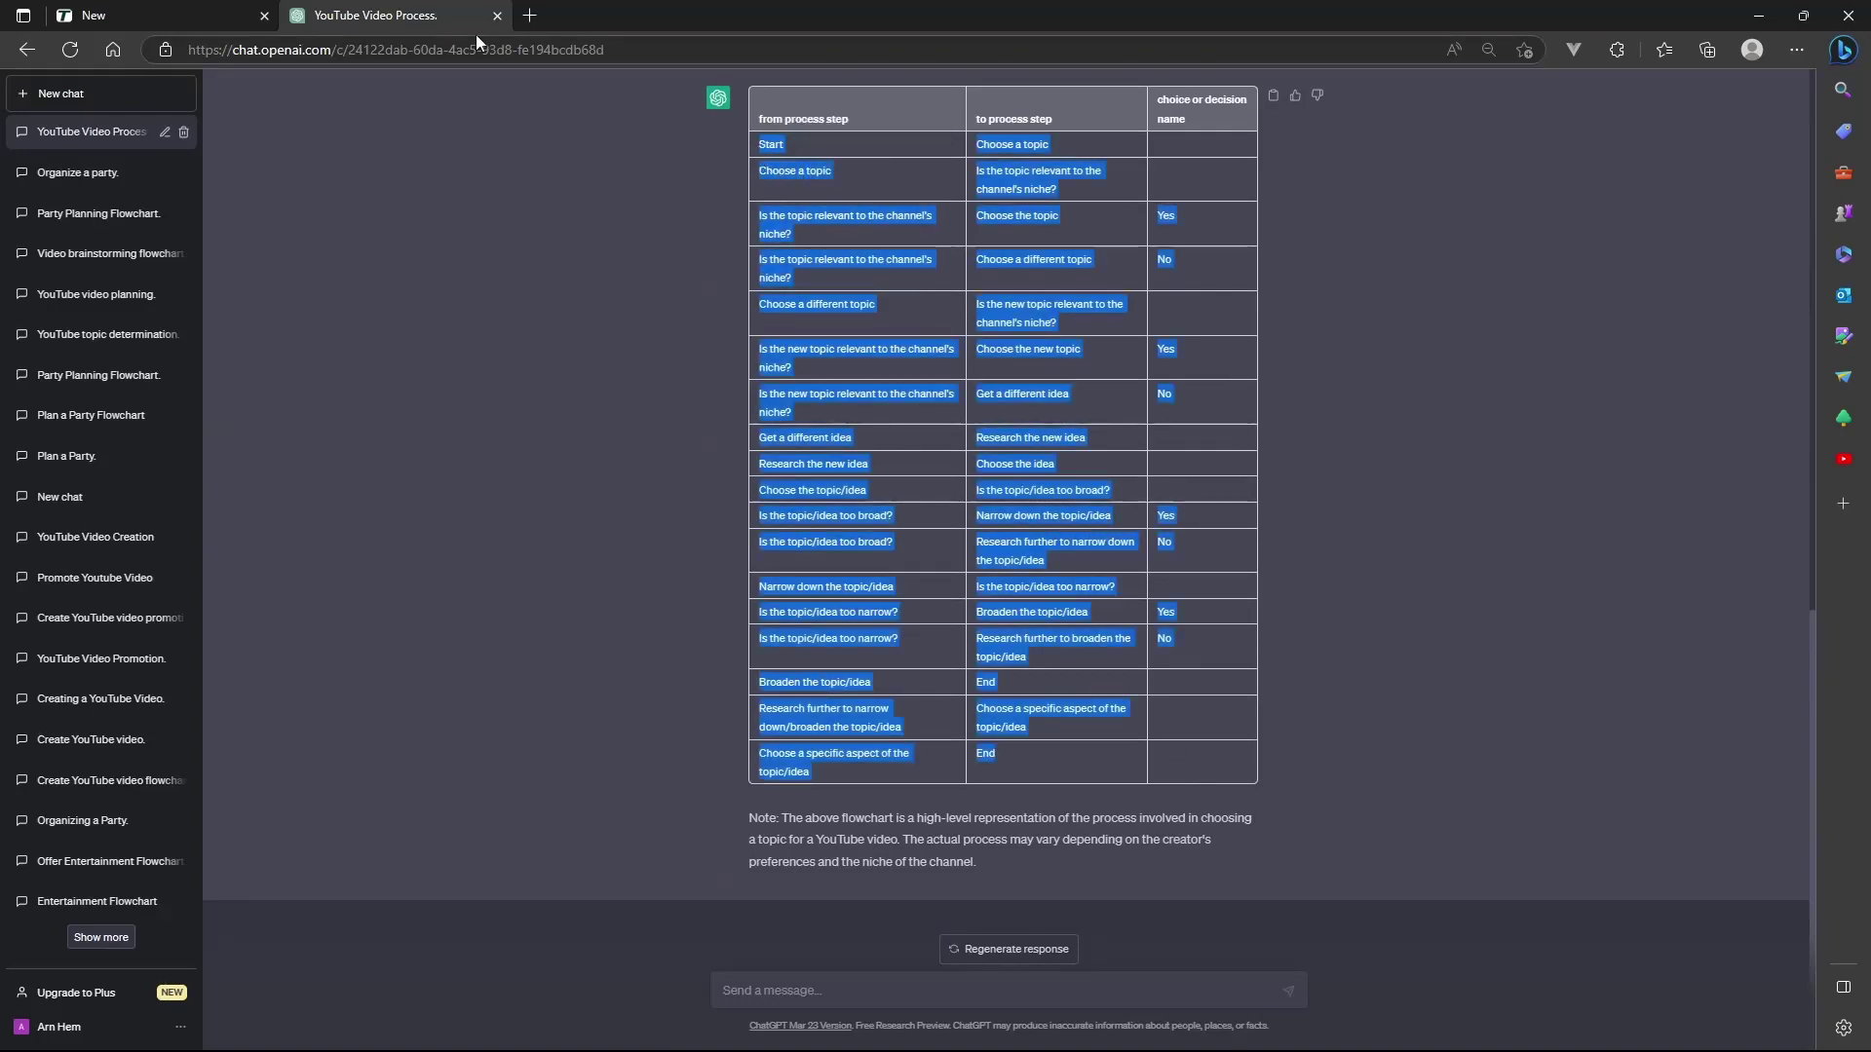
{"action": "left_click", "coordinate": [146, 15]}
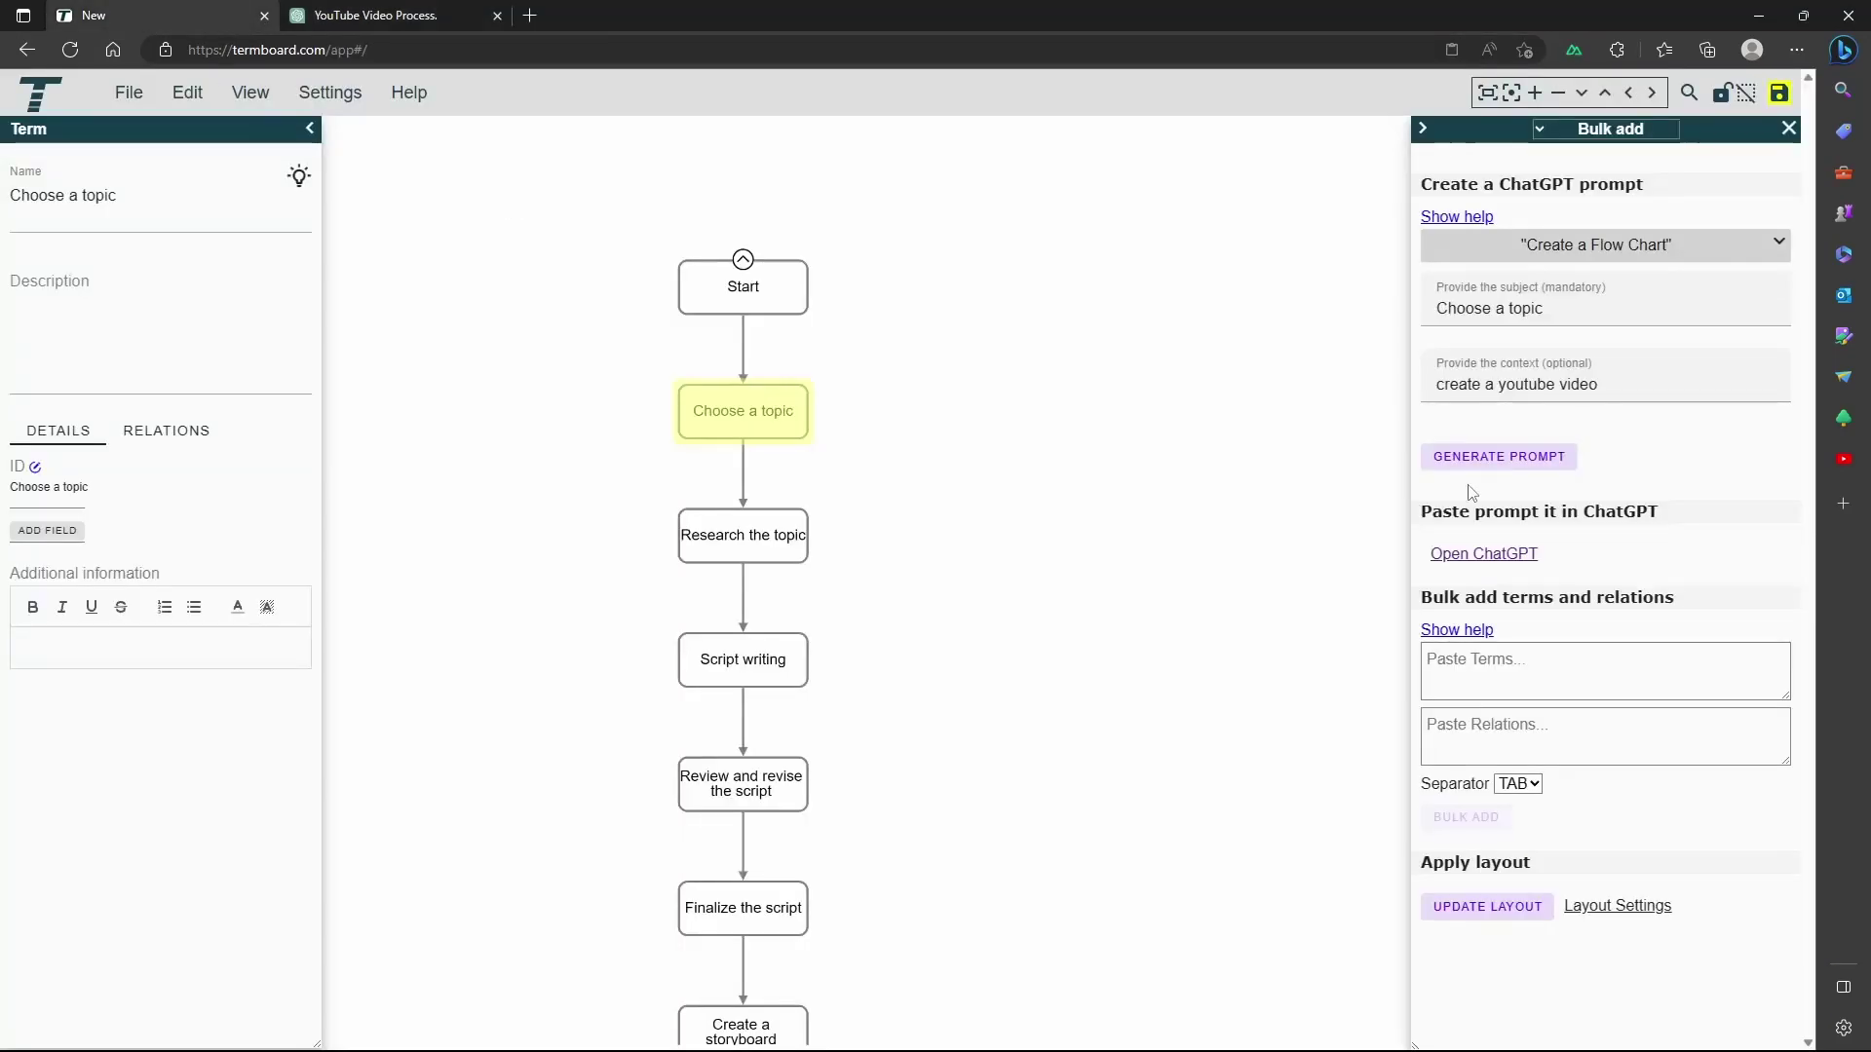
- Bulk add the Choose a topic relations, move the new nodes beside the main chain, and update the layout
{"action": "left_click", "coordinate": [1476, 725]}
{"action": "key", "text": "ctrl+v"}
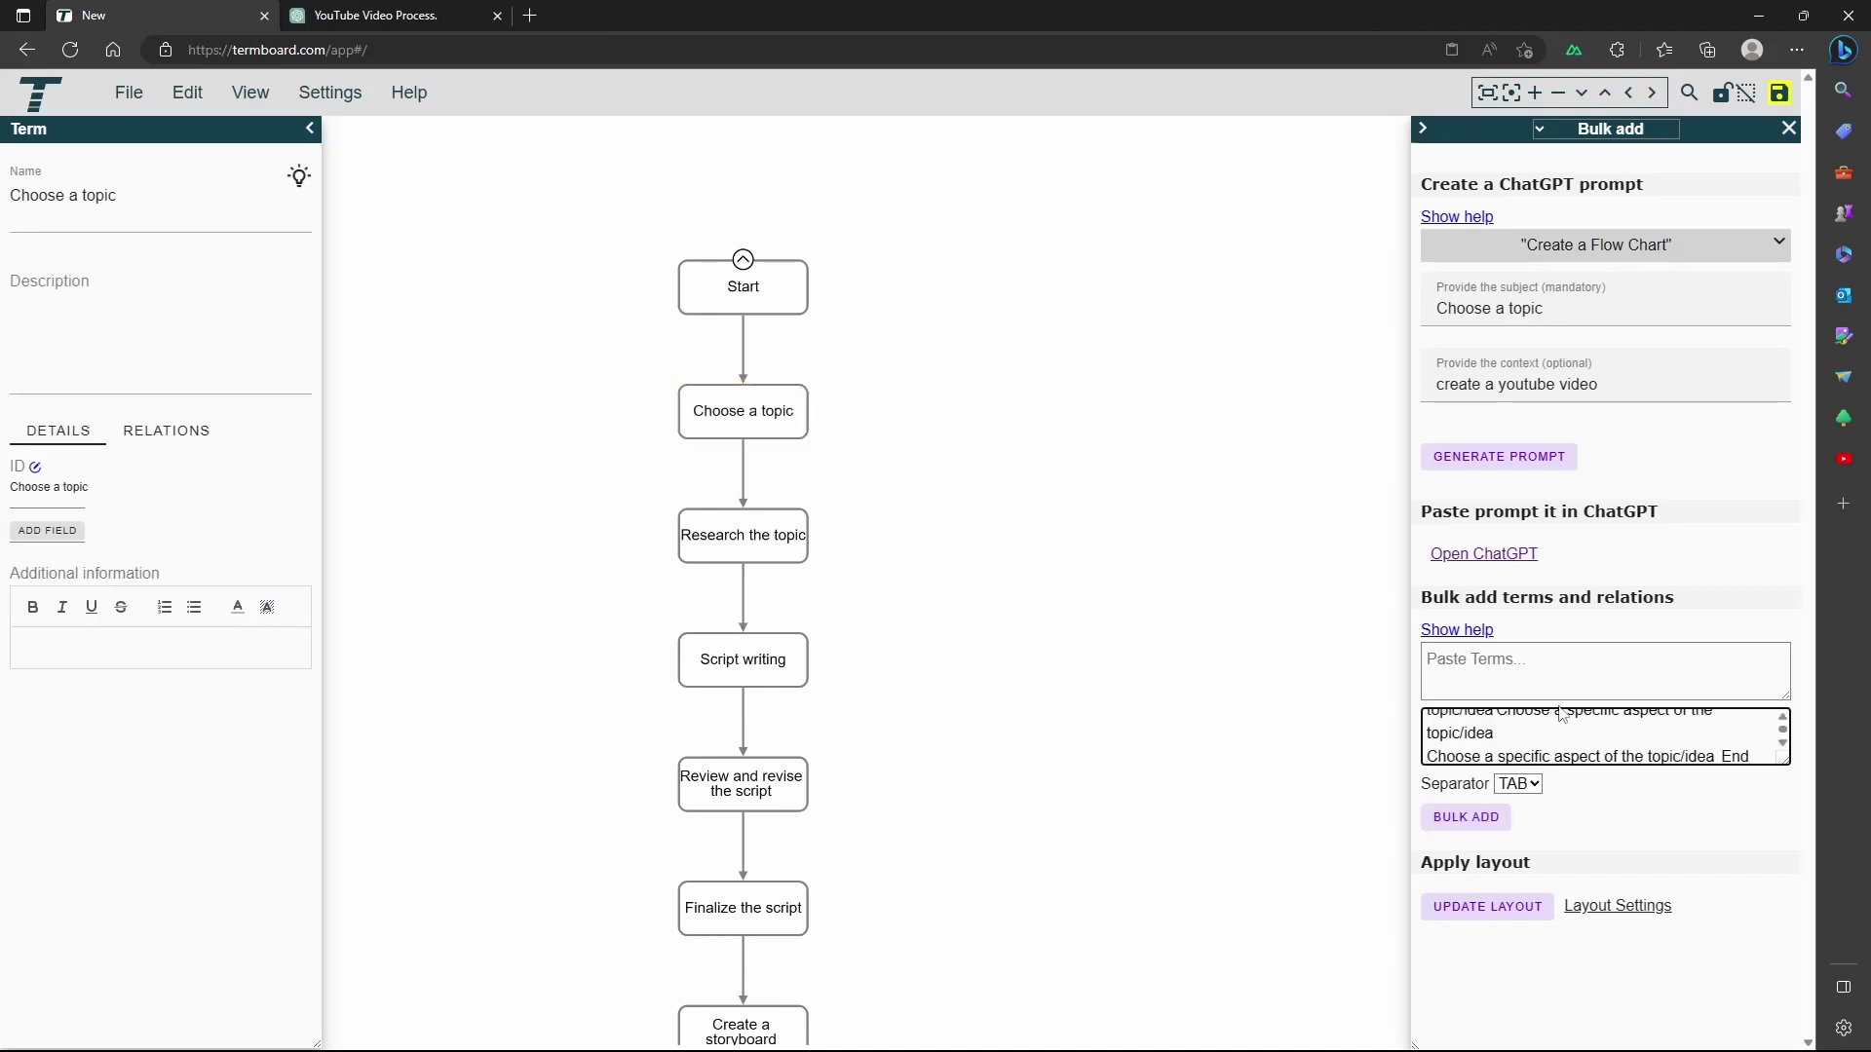
{"action": "left_click", "coordinate": [1467, 817]}
{"action": "left_click", "coordinate": [1128, 768]}
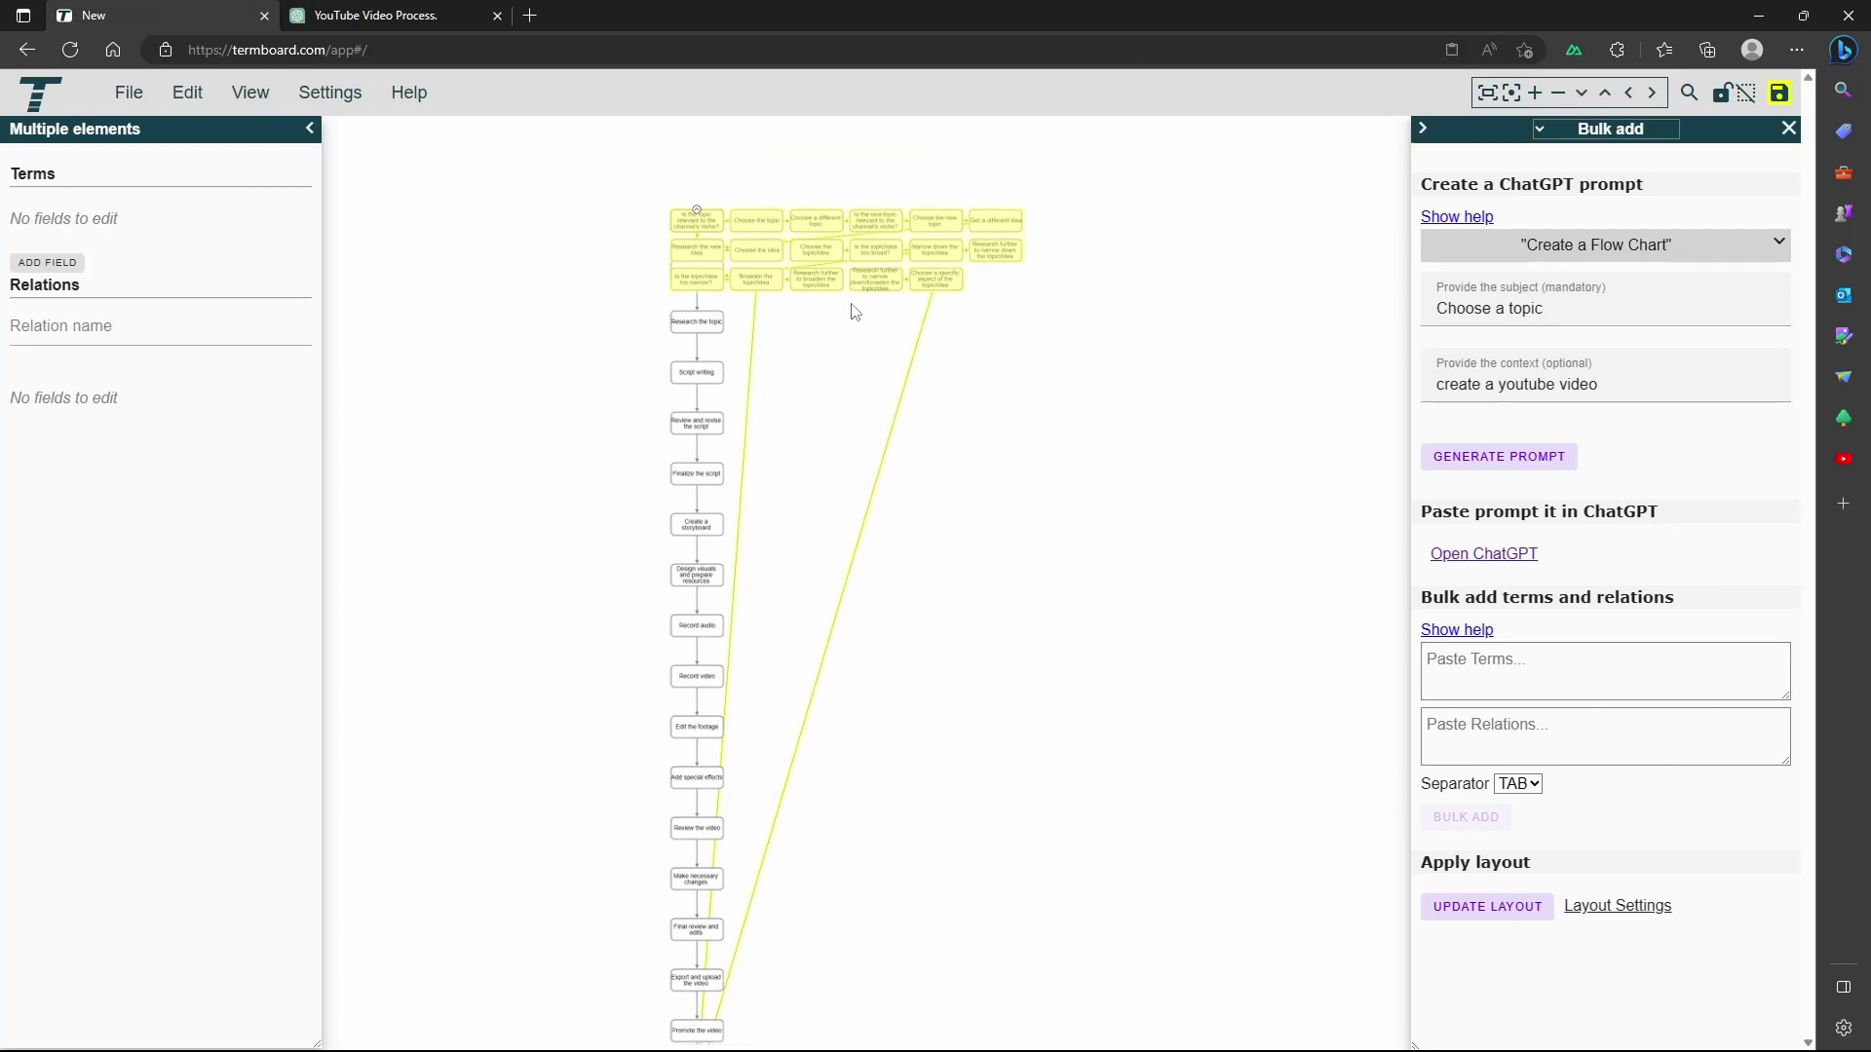
{"action": "left_click_drag", "start_coordinate": [875, 292], "coordinate": [1097, 488]}
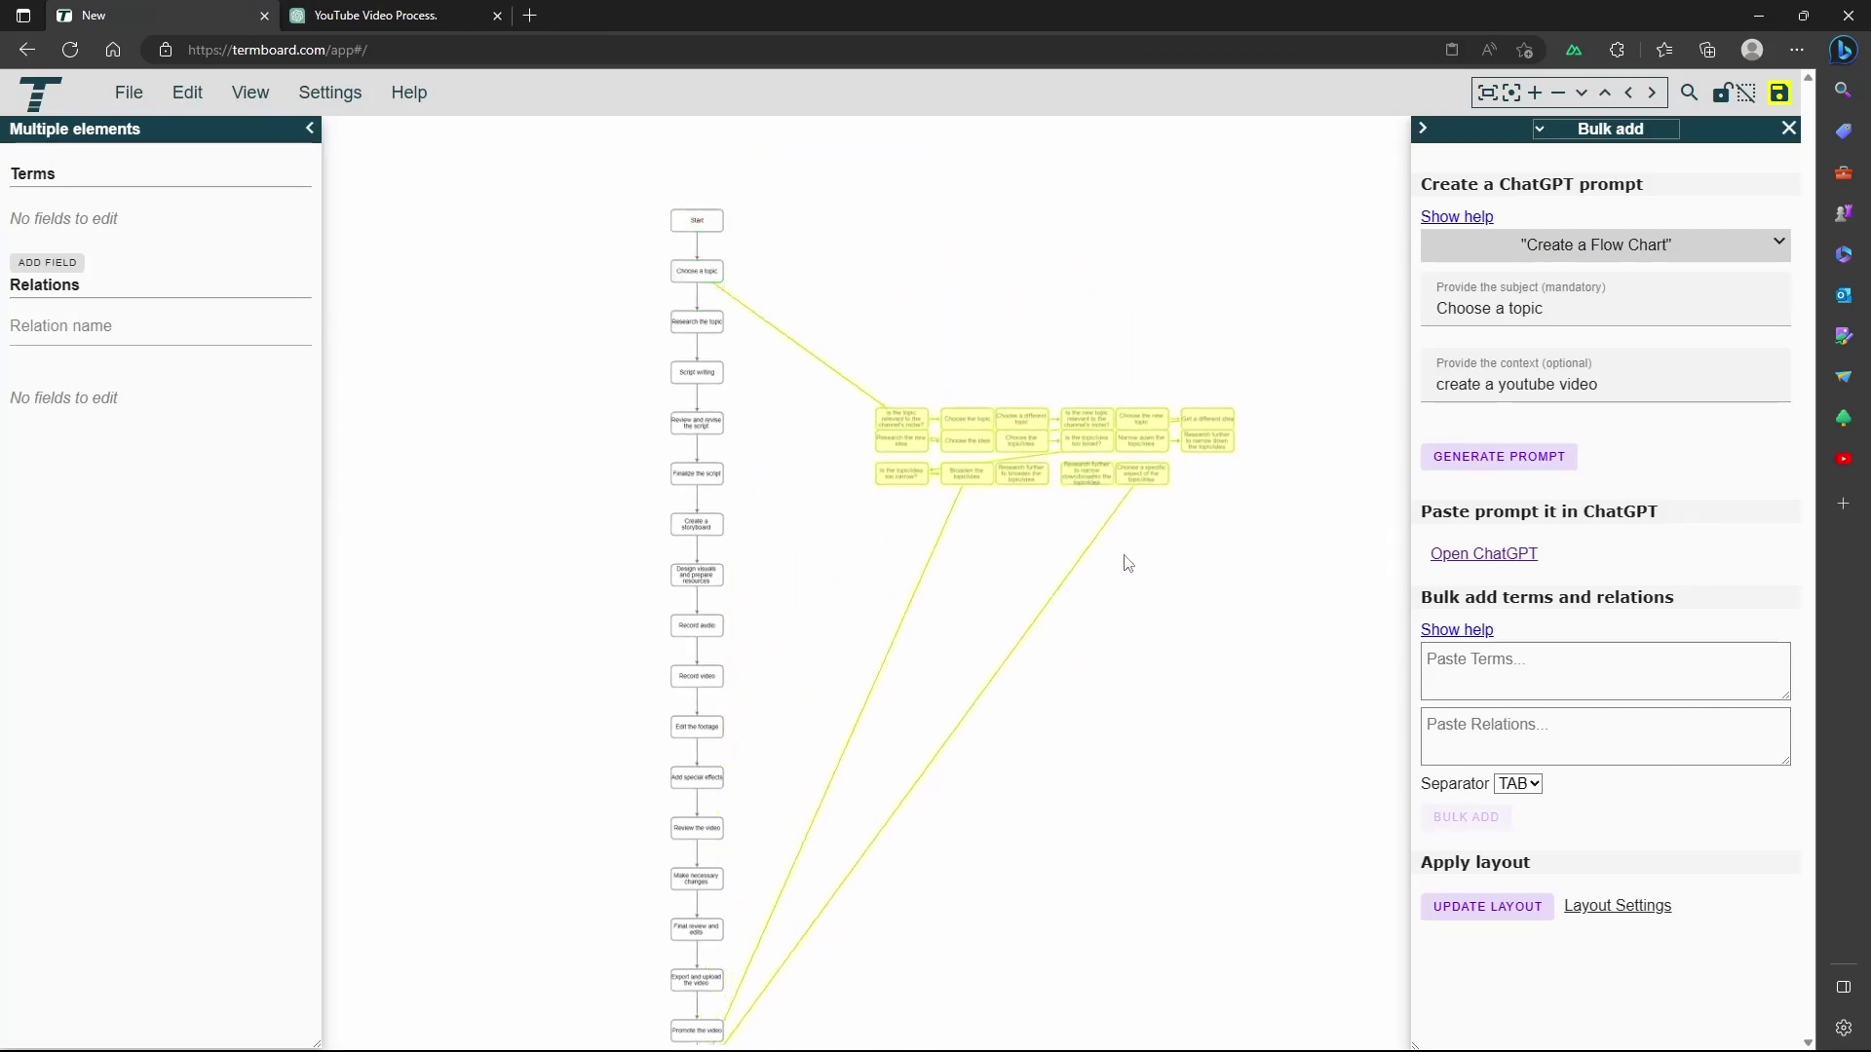
{"action": "left_click", "coordinate": [1487, 916]}
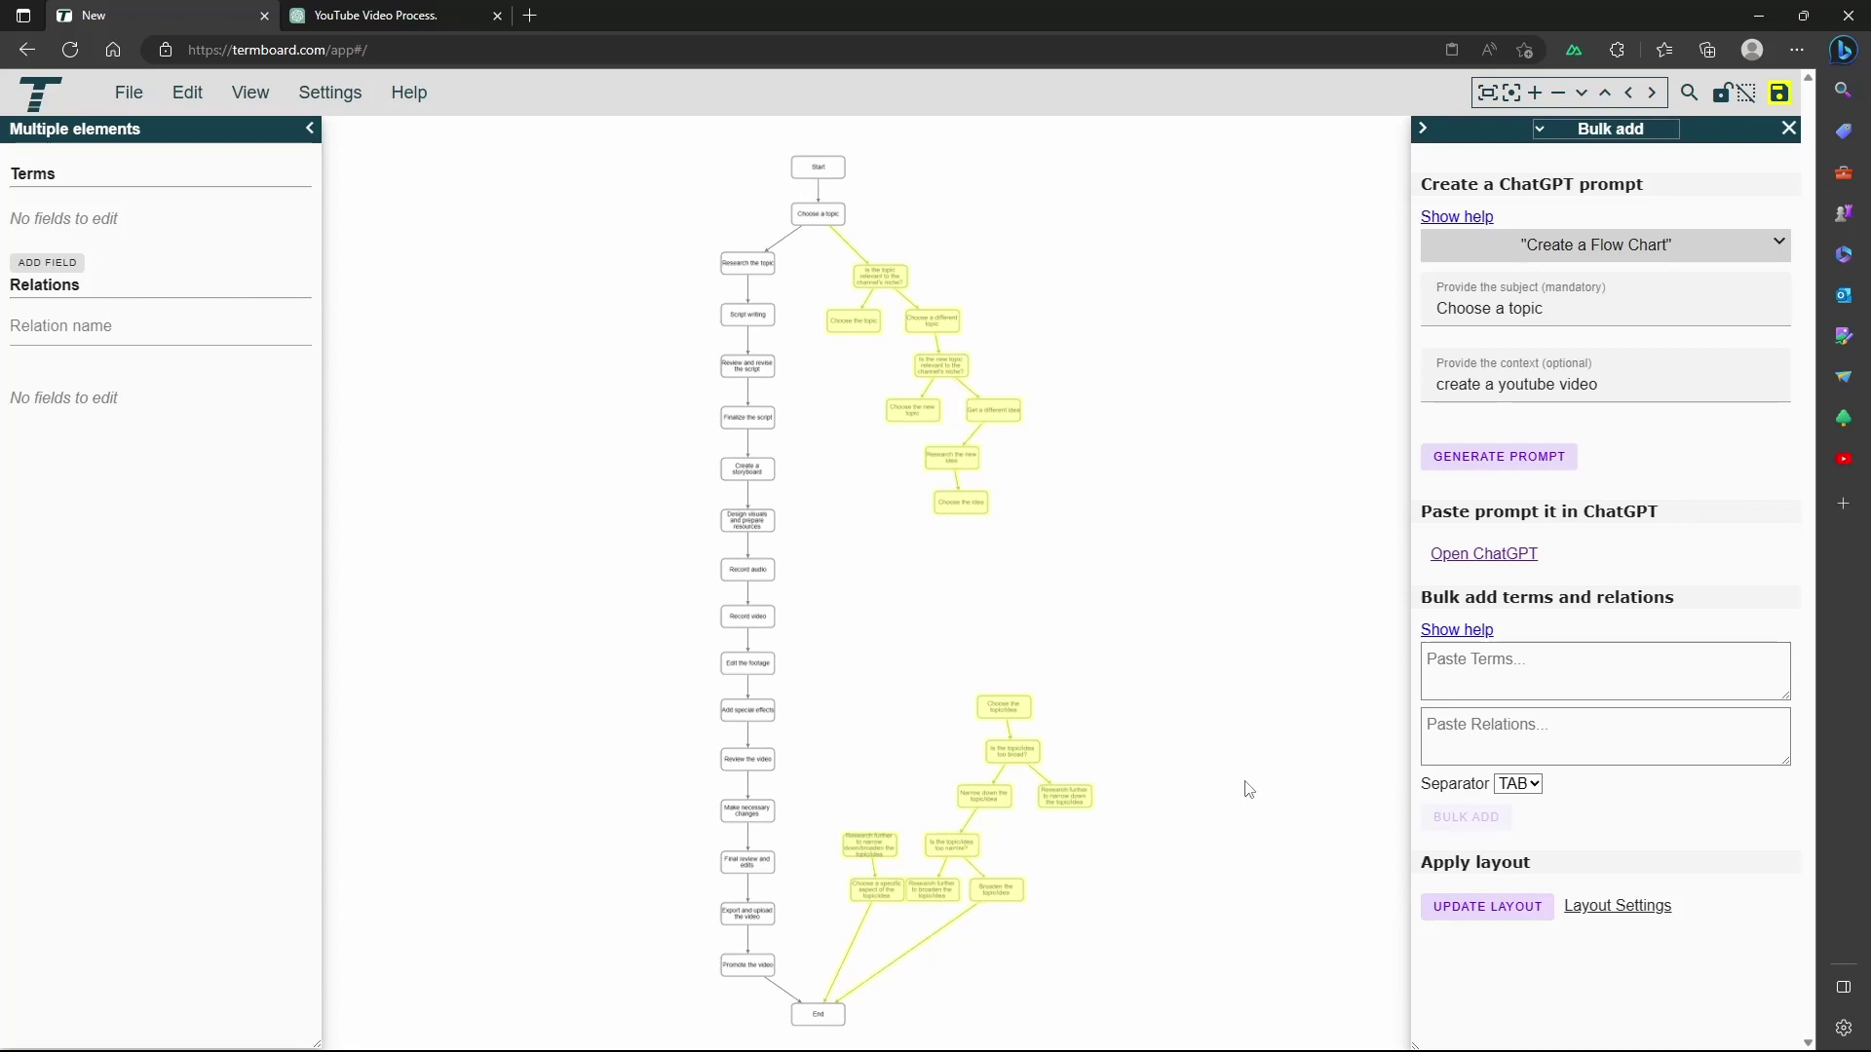
- Delete the 'Choose the idea' node and connect 'Research the new idea' to 'Choose the topic/idea'
{"action": "left_click", "coordinate": [975, 667]}
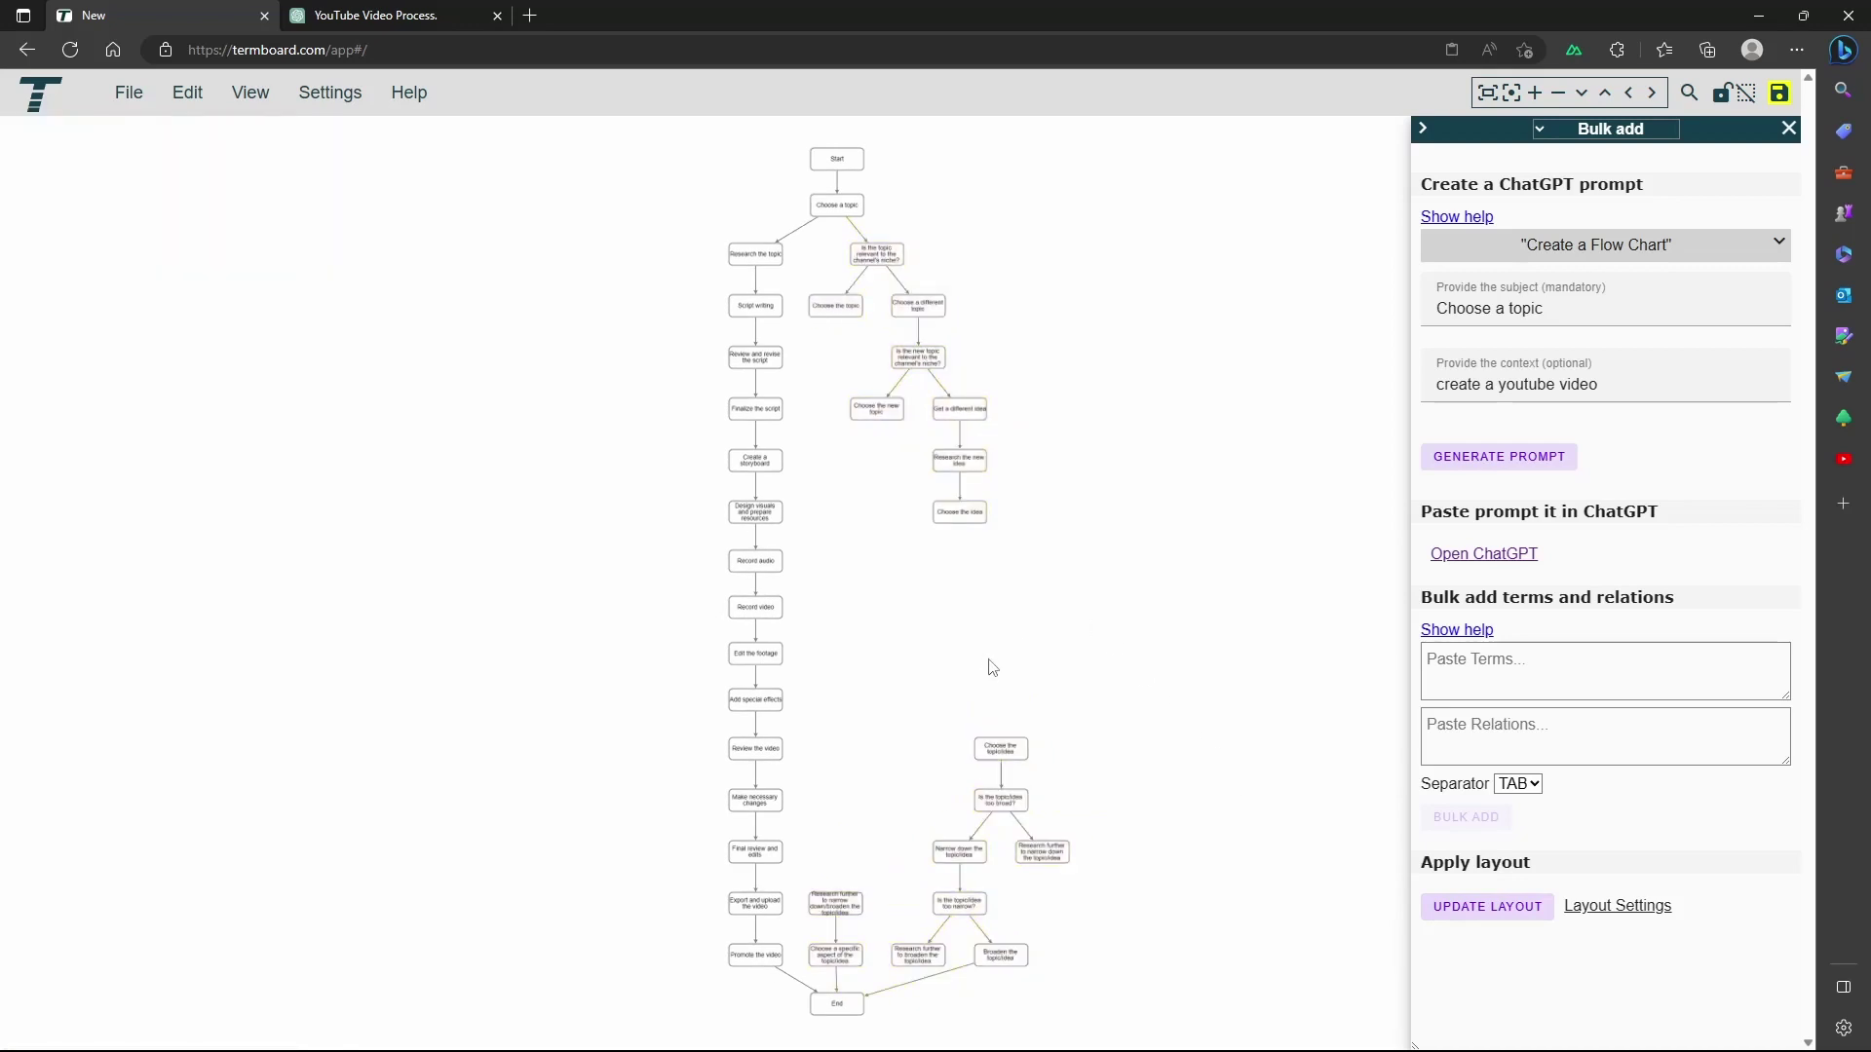
{"action": "scroll", "coordinate": [992, 667], "scroll_direction": "up", "scroll_amount": 5}
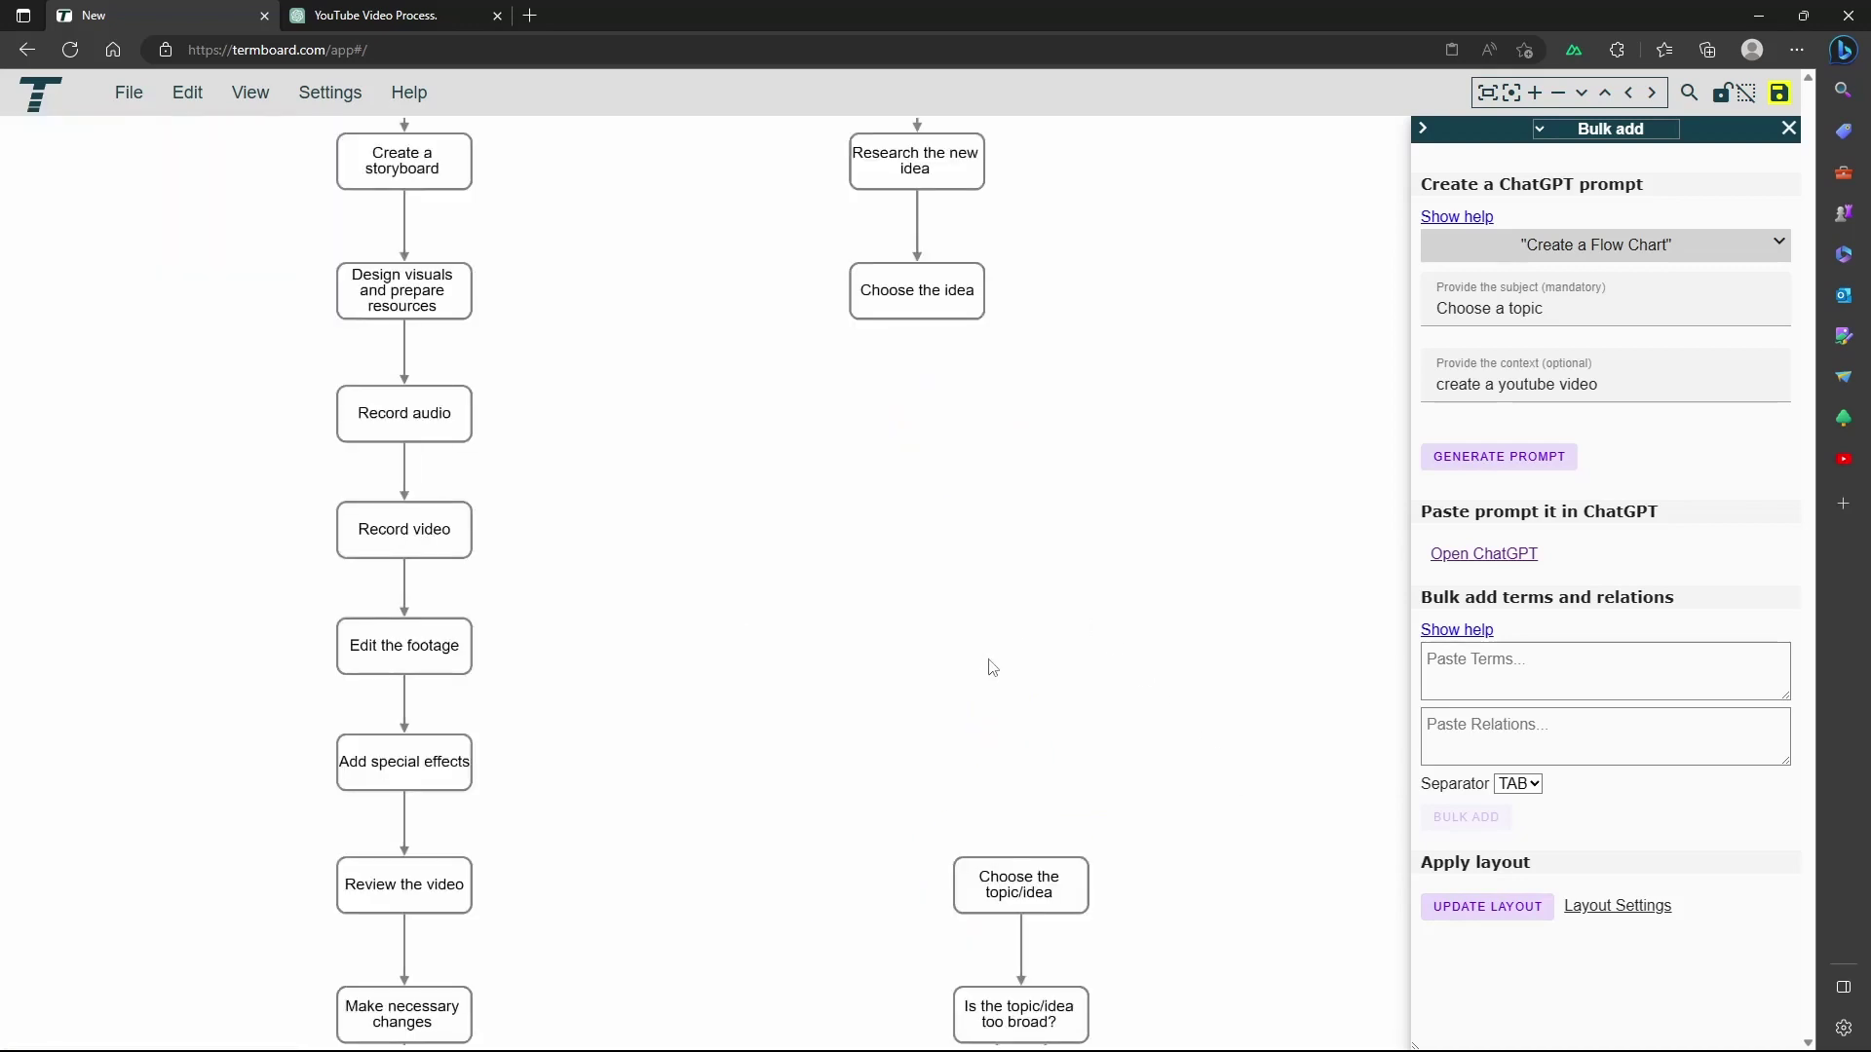
{"action": "left_click_drag", "start_coordinate": [1009, 669], "coordinate": [891, 682]}
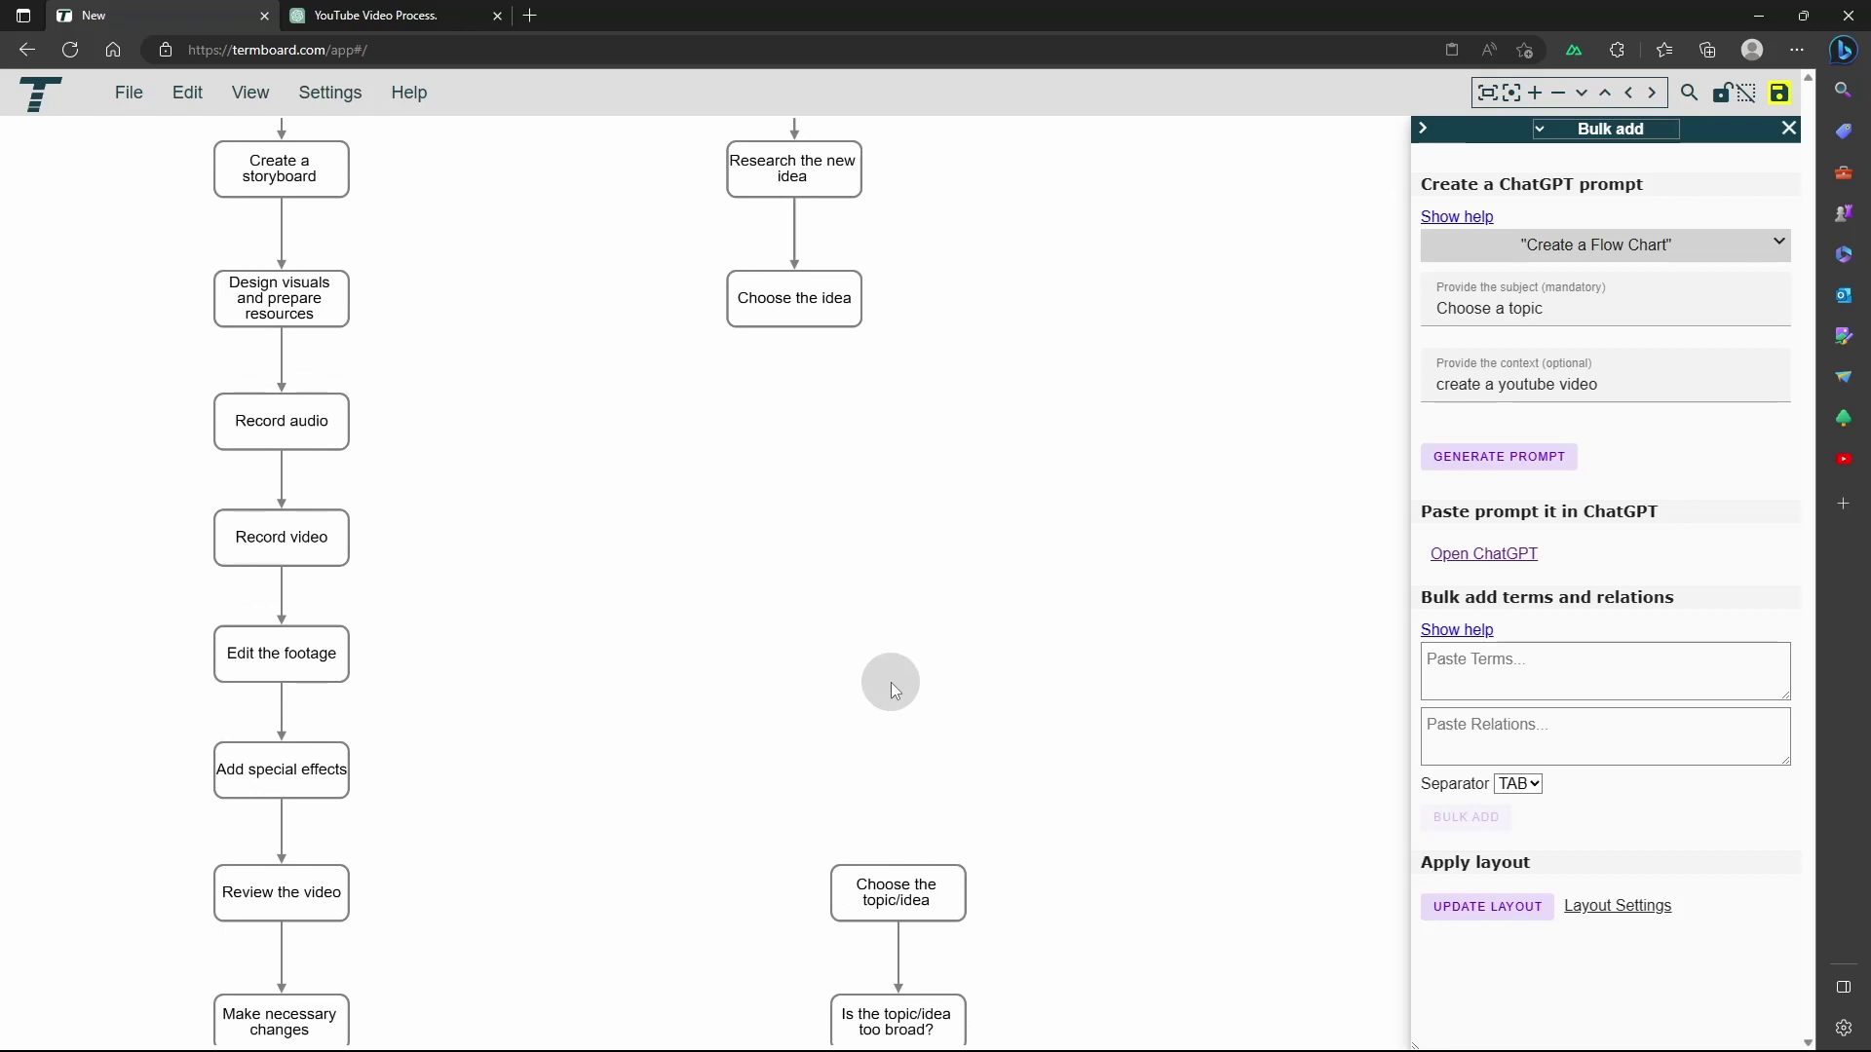
{"action": "left_click", "coordinate": [925, 898]}
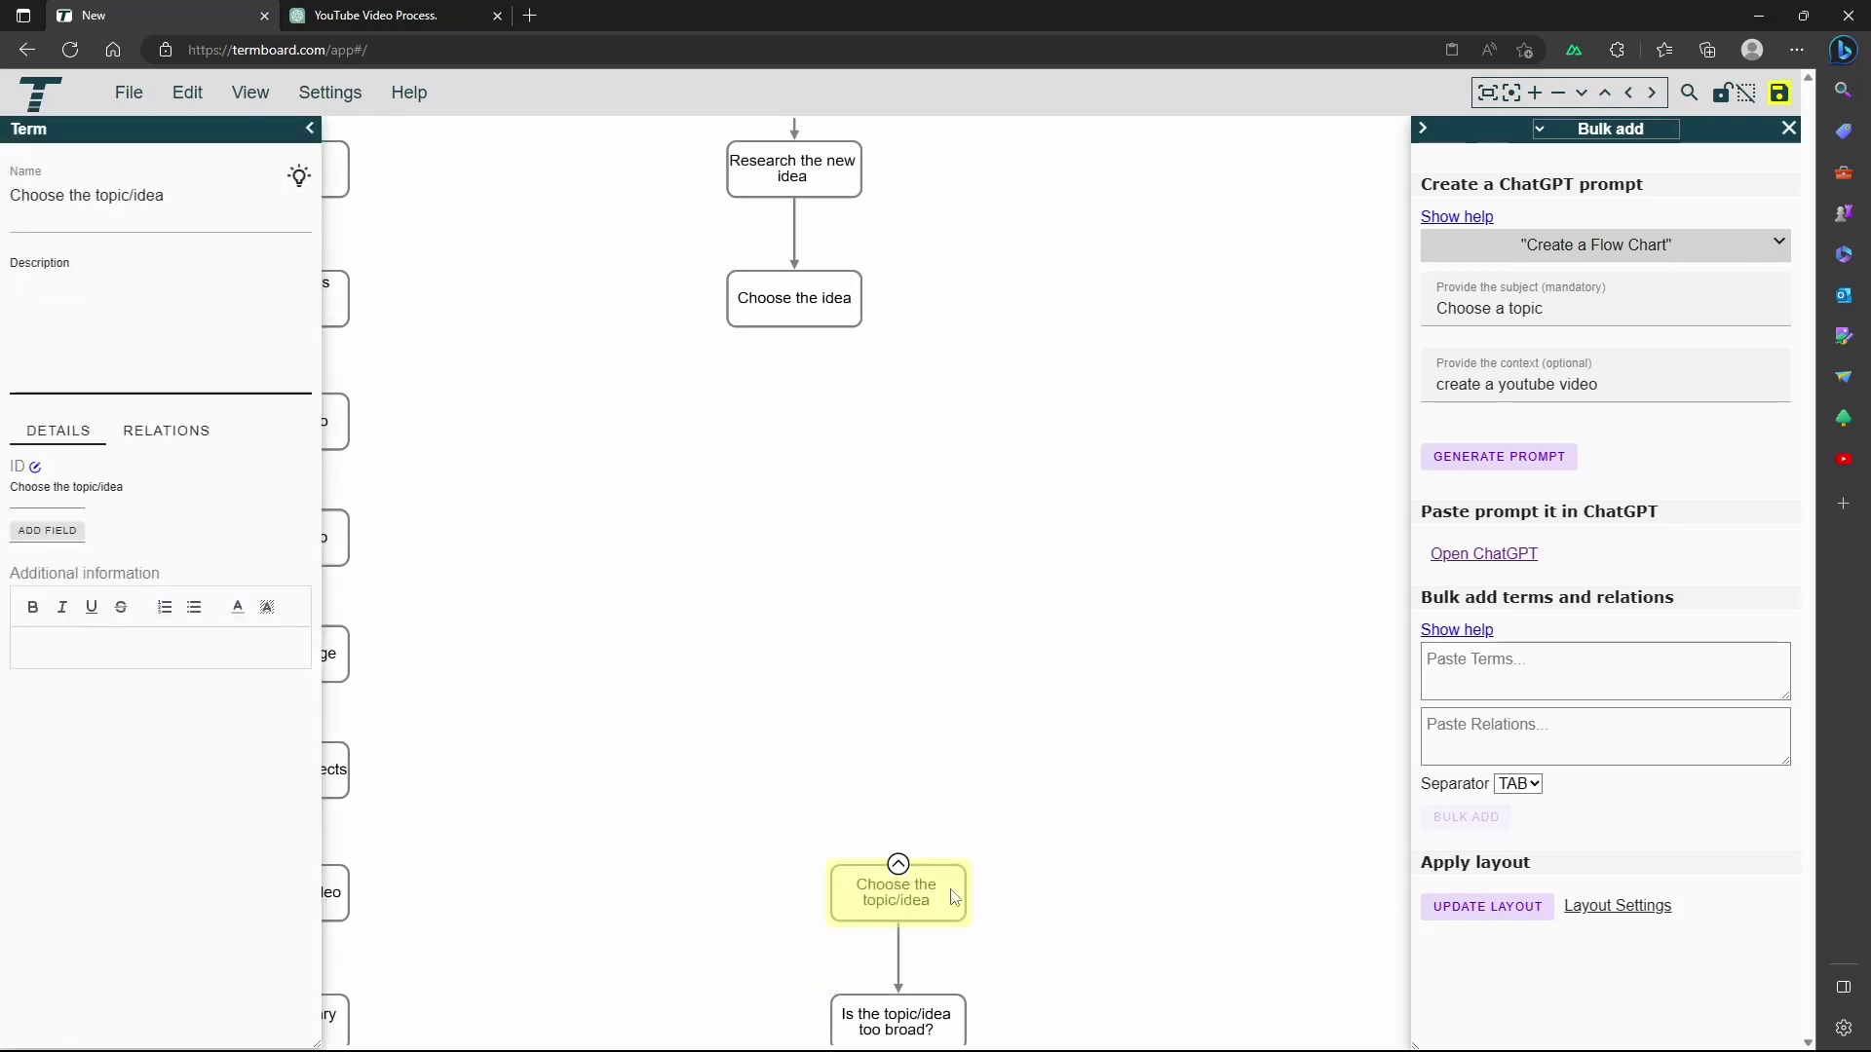
{"action": "left_click", "coordinate": [815, 304]}
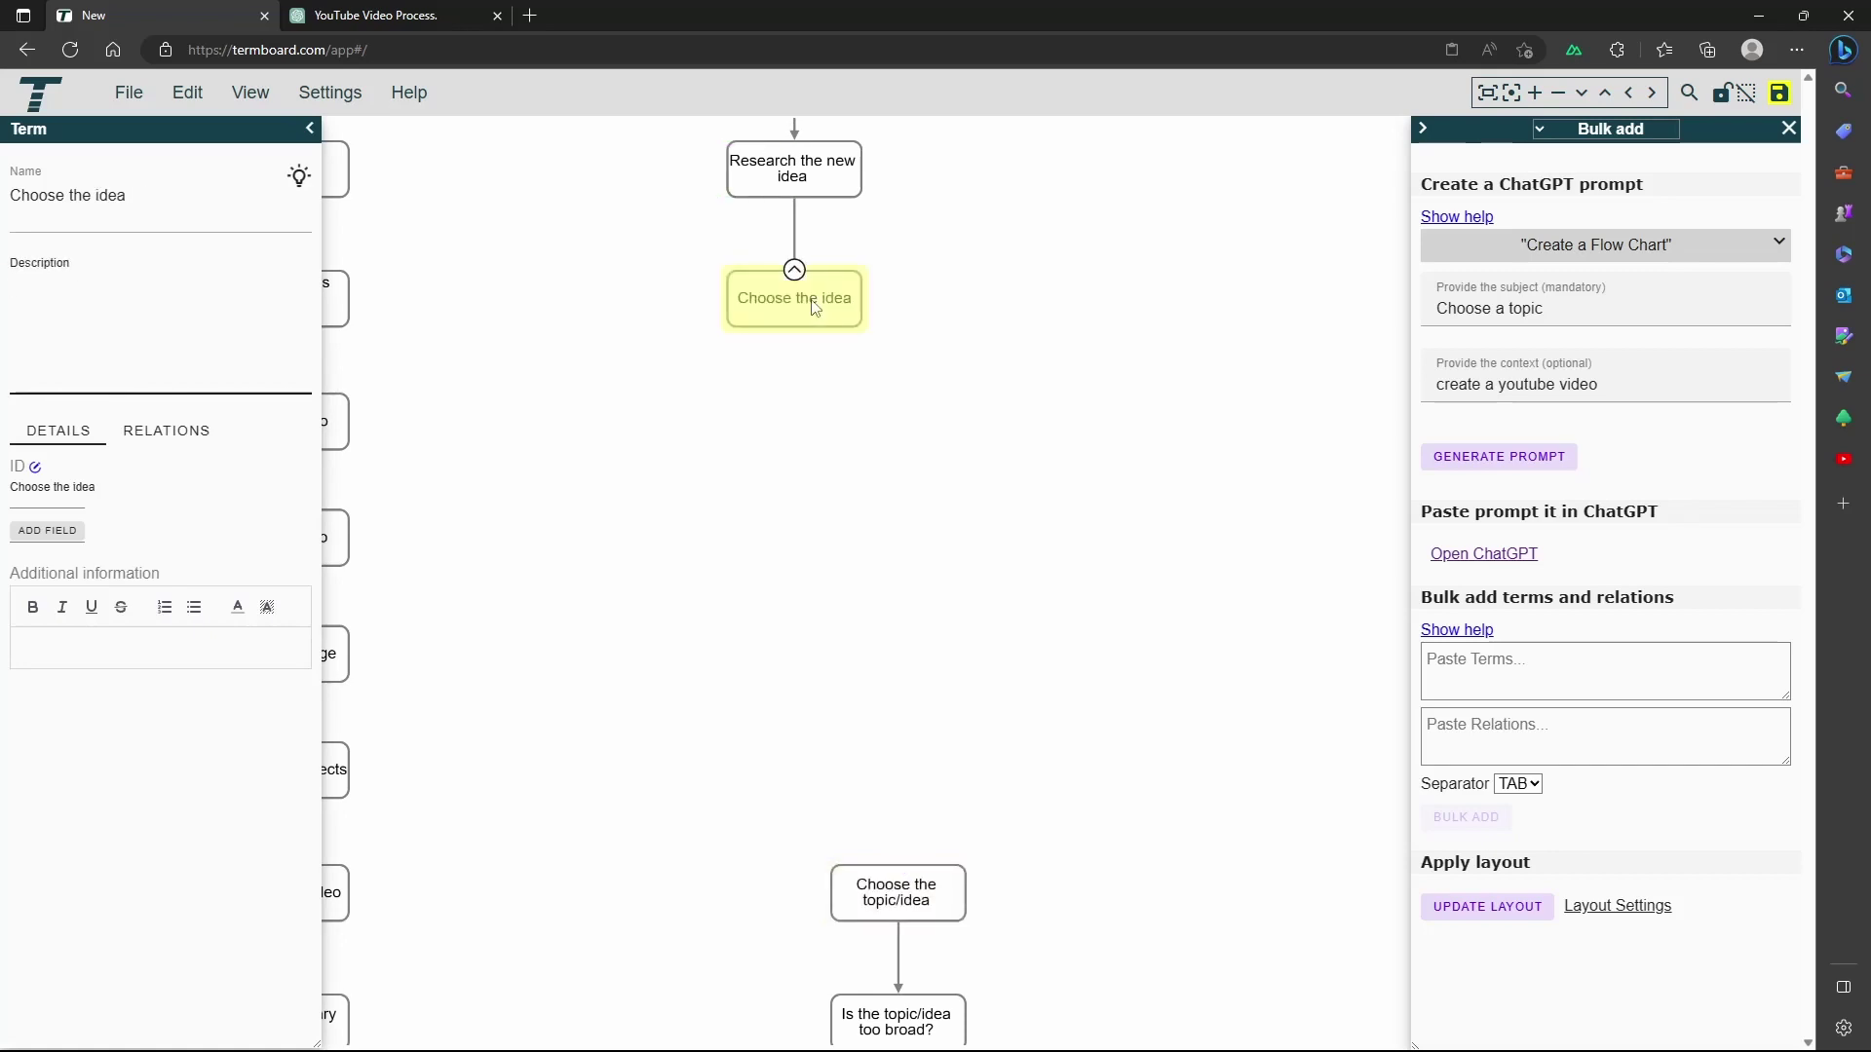
{"action": "key", "text": "Delete"}
{"action": "left_click_drag", "start_coordinate": [795, 139], "coordinate": [913, 906]}
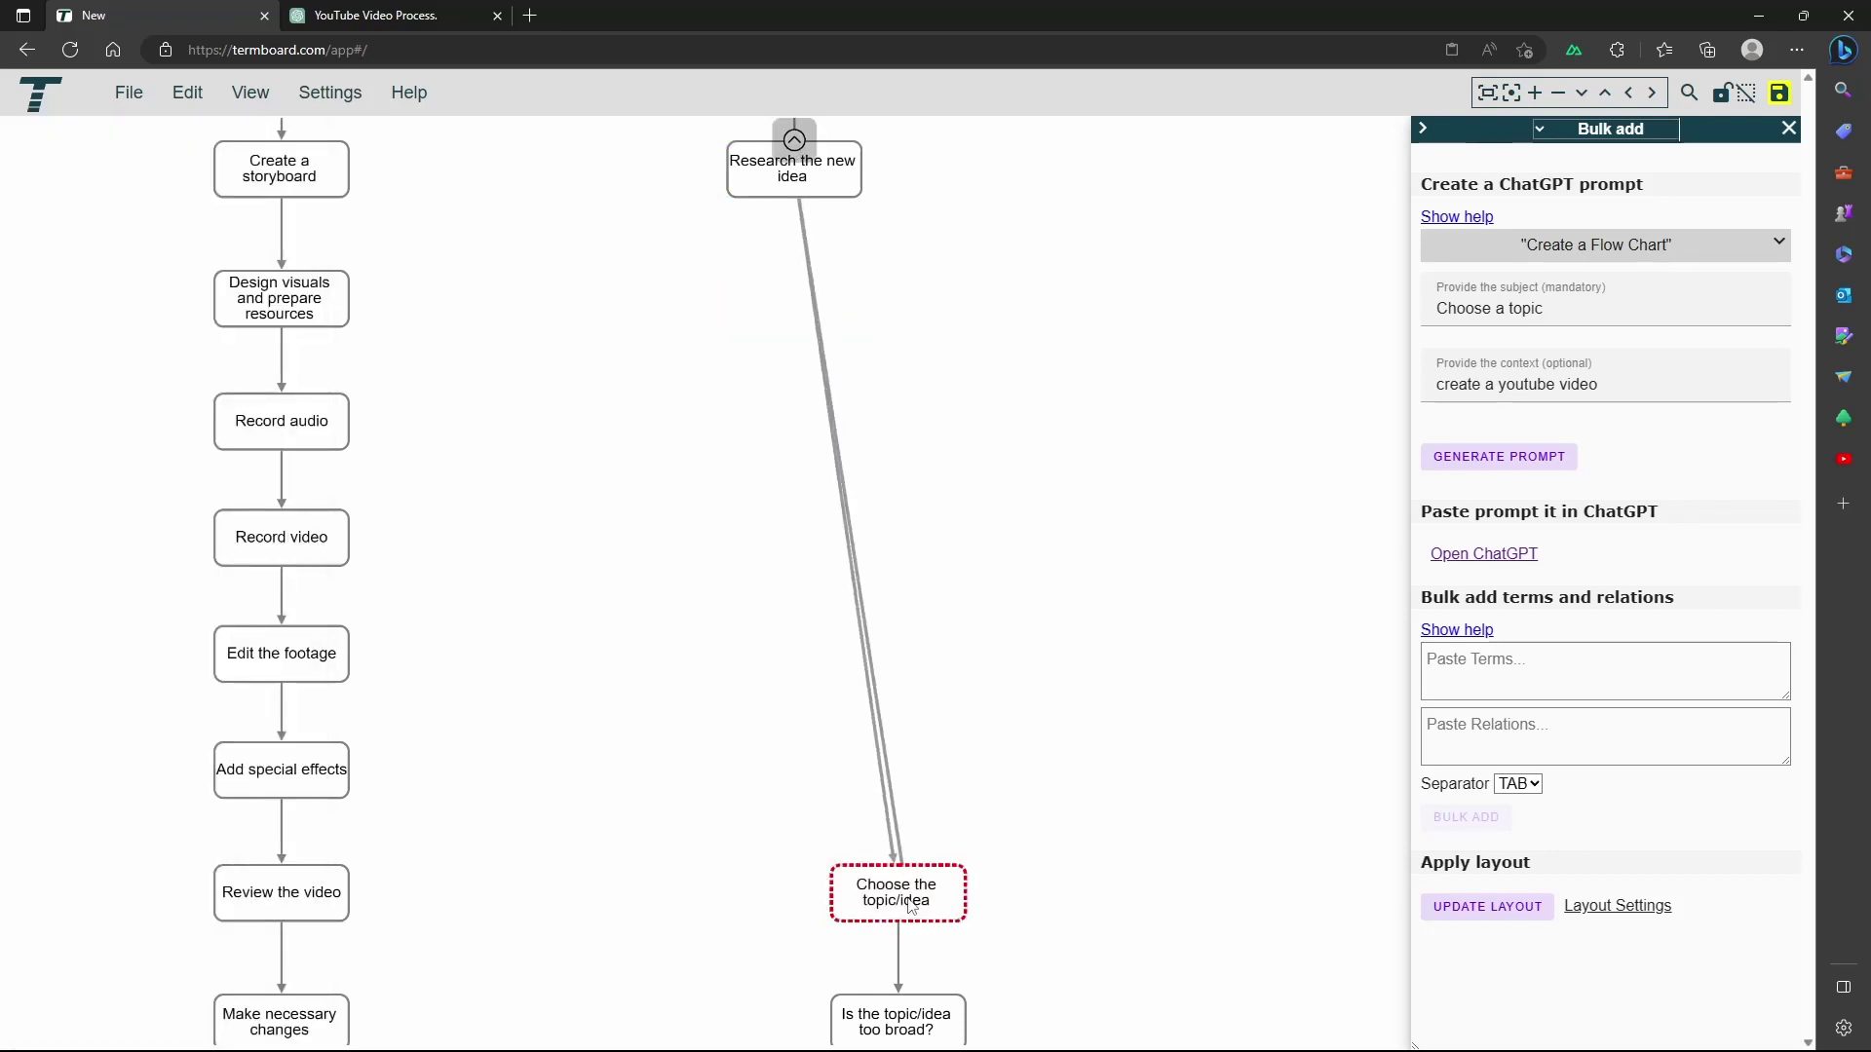
{"action": "left_click", "coordinate": [1104, 502]}
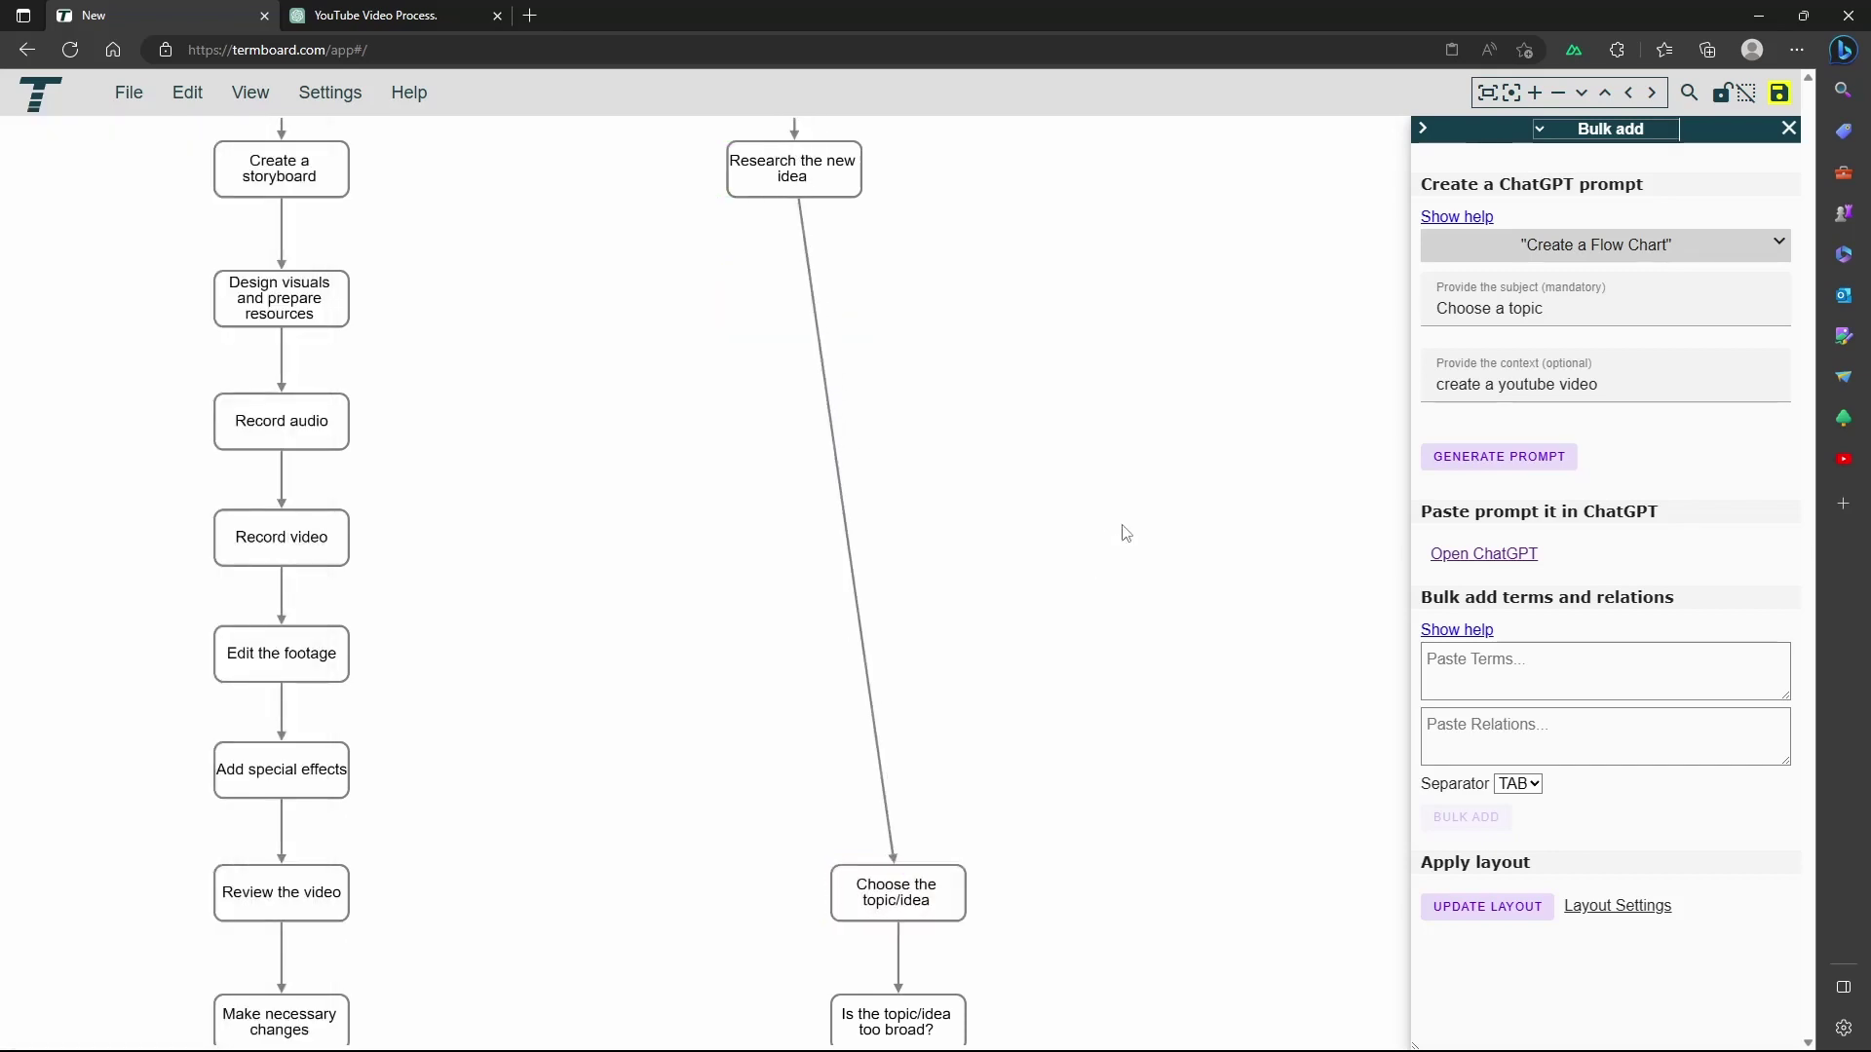
- Update the layout and move the 'Choose the topic' and 'Choose the new topic' nodes upward
{"action": "left_click", "coordinate": [1453, 904]}
{"action": "left_click_drag", "start_coordinate": [919, 772], "coordinate": [797, 740]}
{"action": "scroll", "coordinate": [799, 749], "scroll_direction": "up", "scroll_amount": 5}
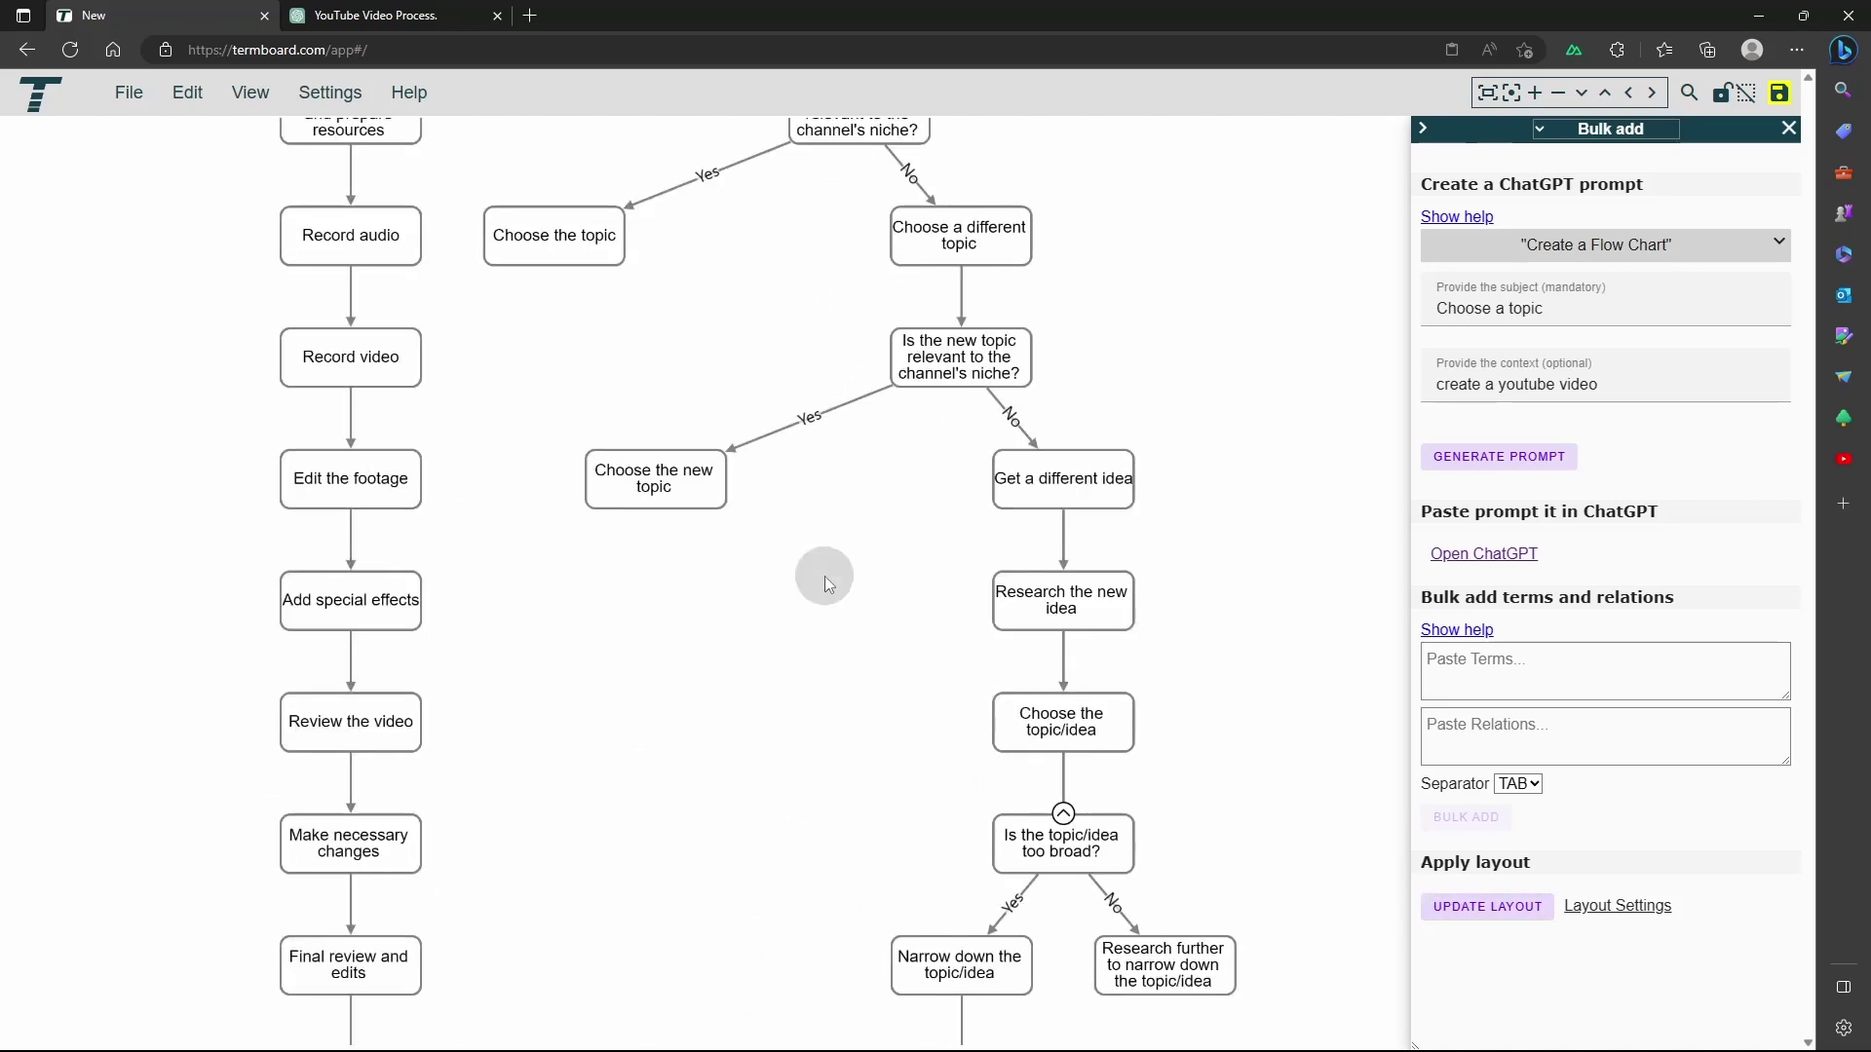
{"action": "left_click_drag", "start_coordinate": [825, 576], "coordinate": [910, 826]}
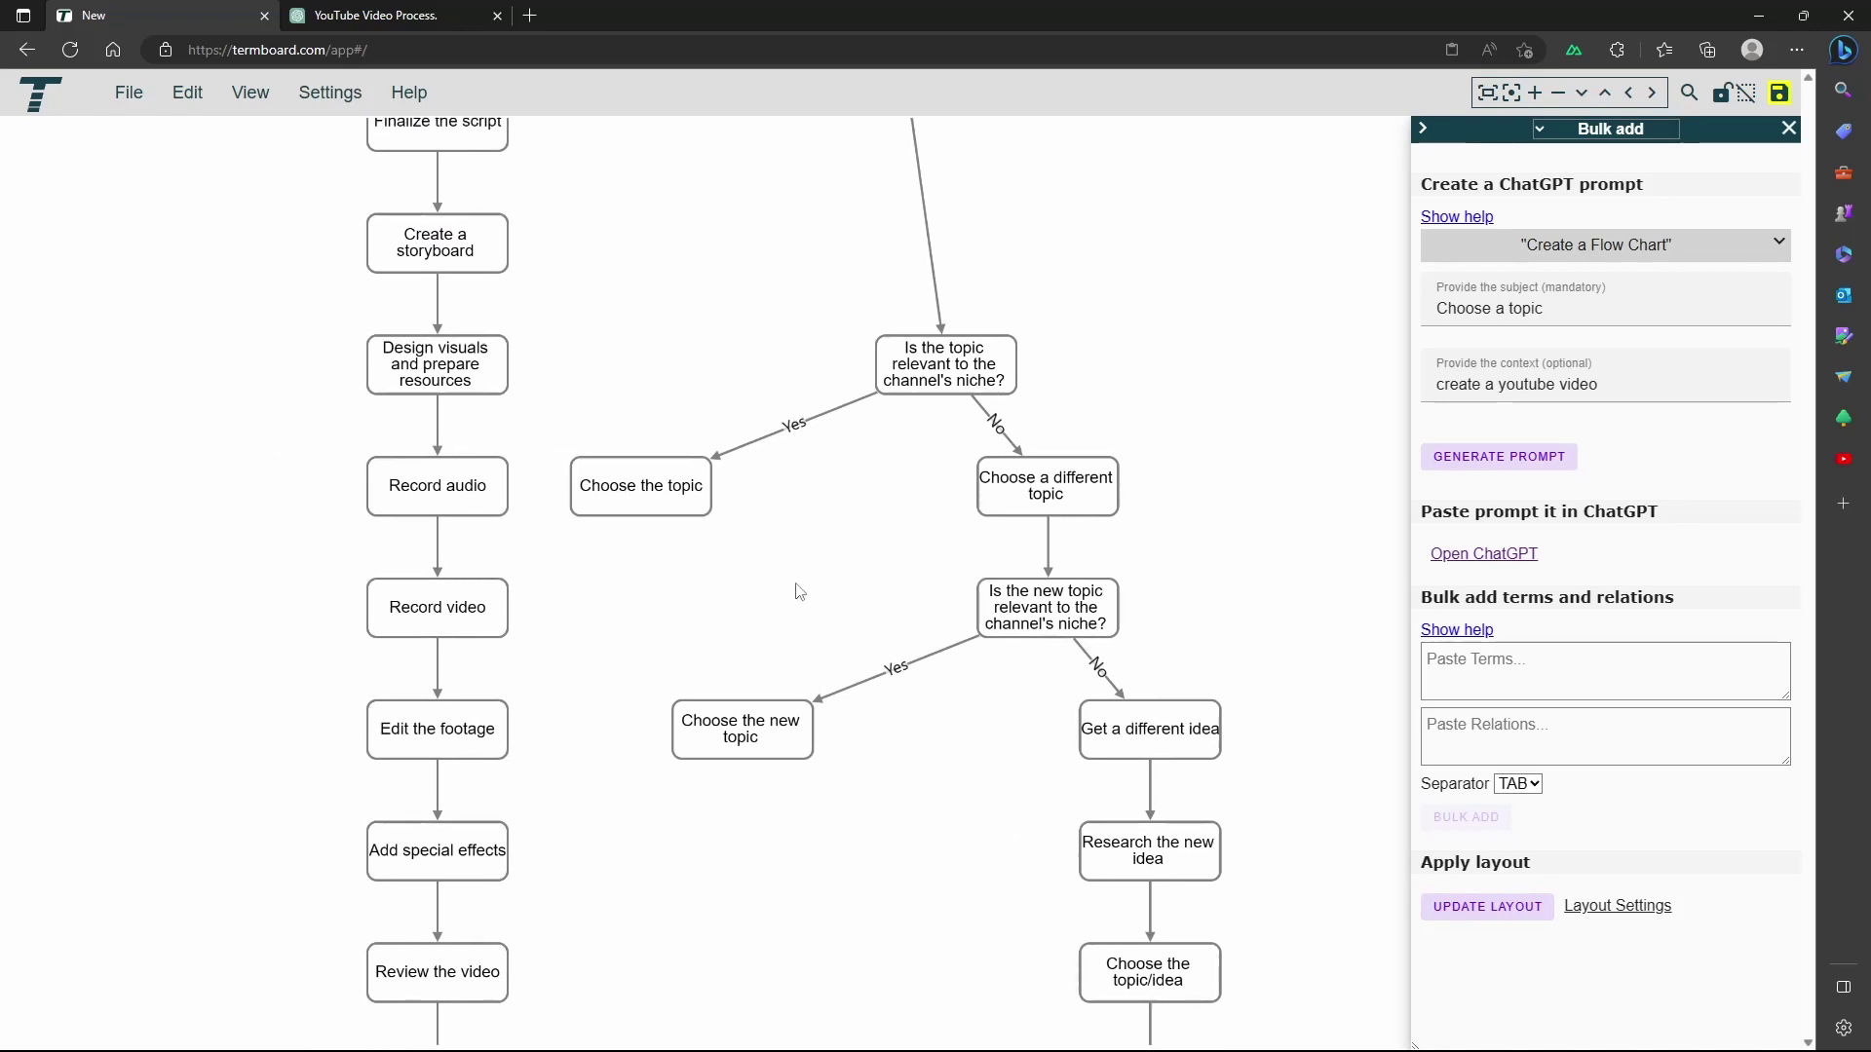
{"action": "left_click_drag", "start_coordinate": [795, 550], "coordinate": [822, 1047]}
{"action": "left_click_drag", "start_coordinate": [706, 965], "coordinate": [760, 437]}
{"action": "scroll", "coordinate": [760, 838], "scroll_direction": "down", "scroll_amount": 2}
{"action": "left_click_drag", "start_coordinate": [790, 1004], "coordinate": [1128, 178]}
{"action": "left_click_drag", "start_coordinate": [1245, 362], "coordinate": [1143, 719]}
- Reattach both Yes links so they point to 'Choose a topic'
{"action": "left_click", "coordinate": [1012, 626]}
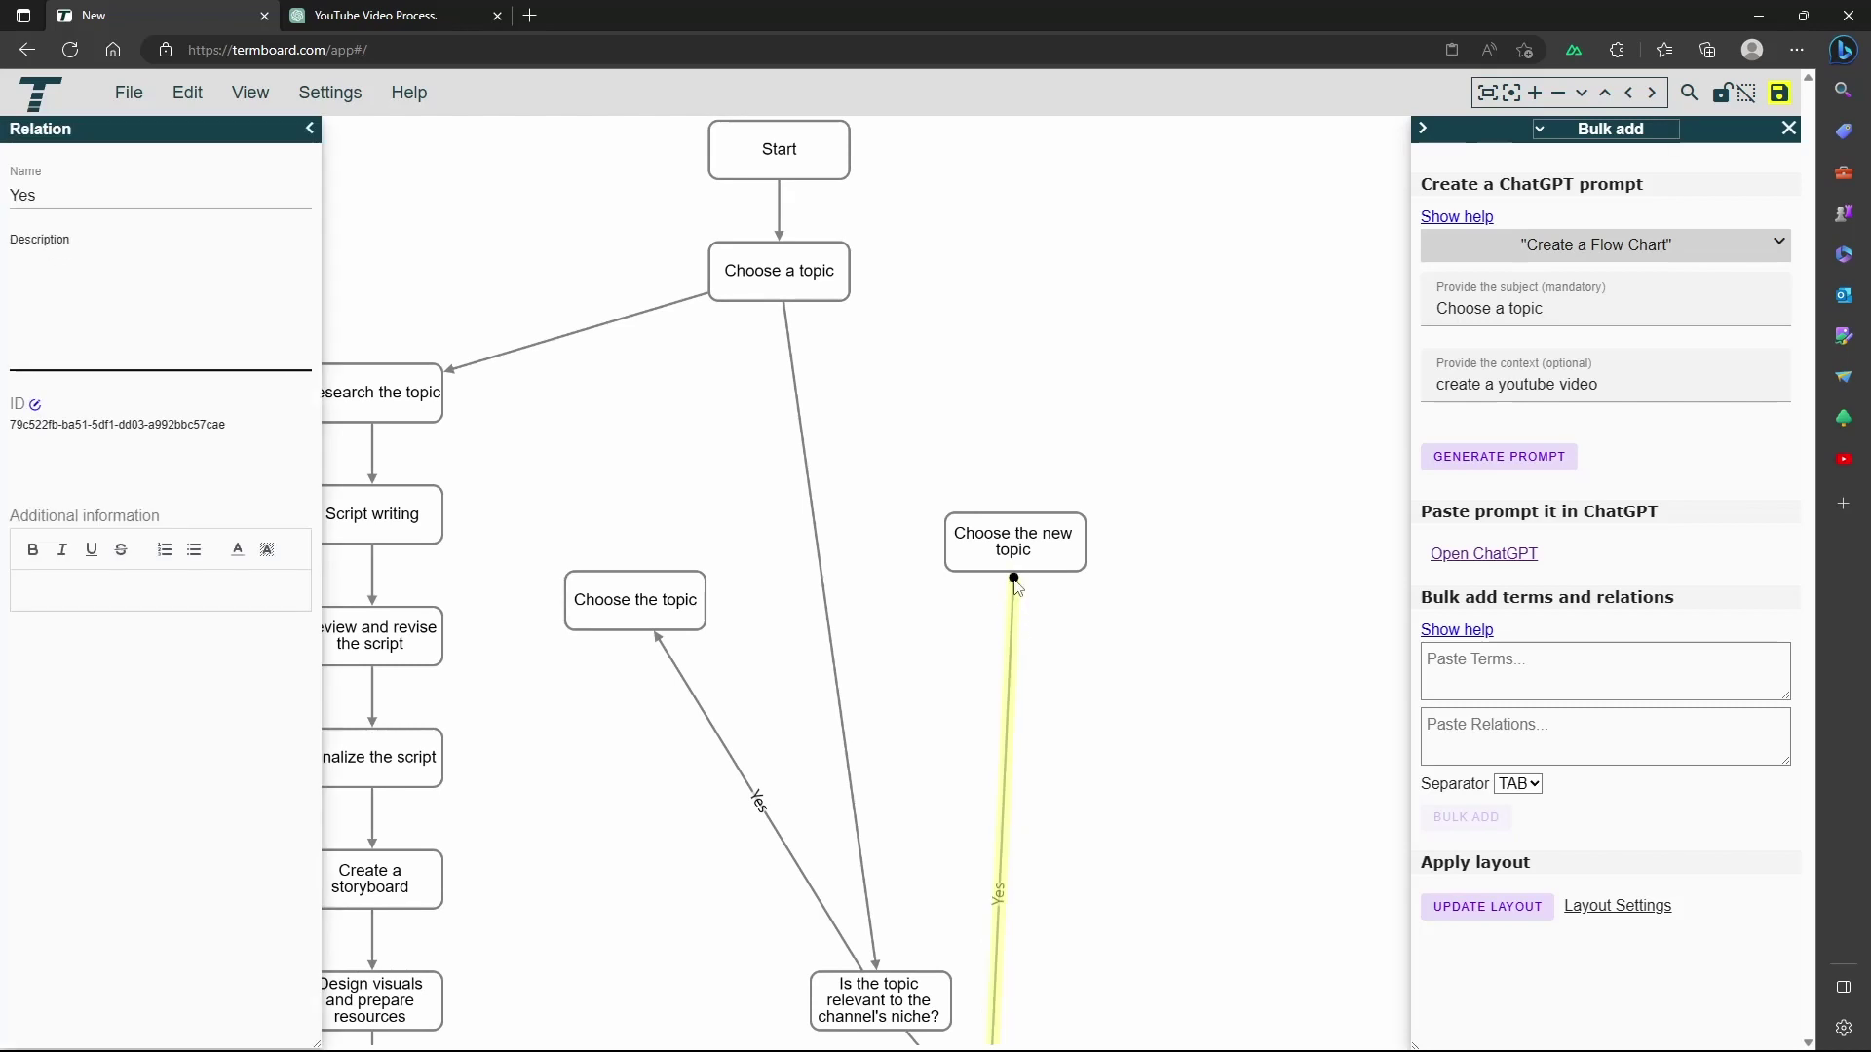
{"action": "left_click_drag", "start_coordinate": [1013, 583], "coordinate": [812, 290]}
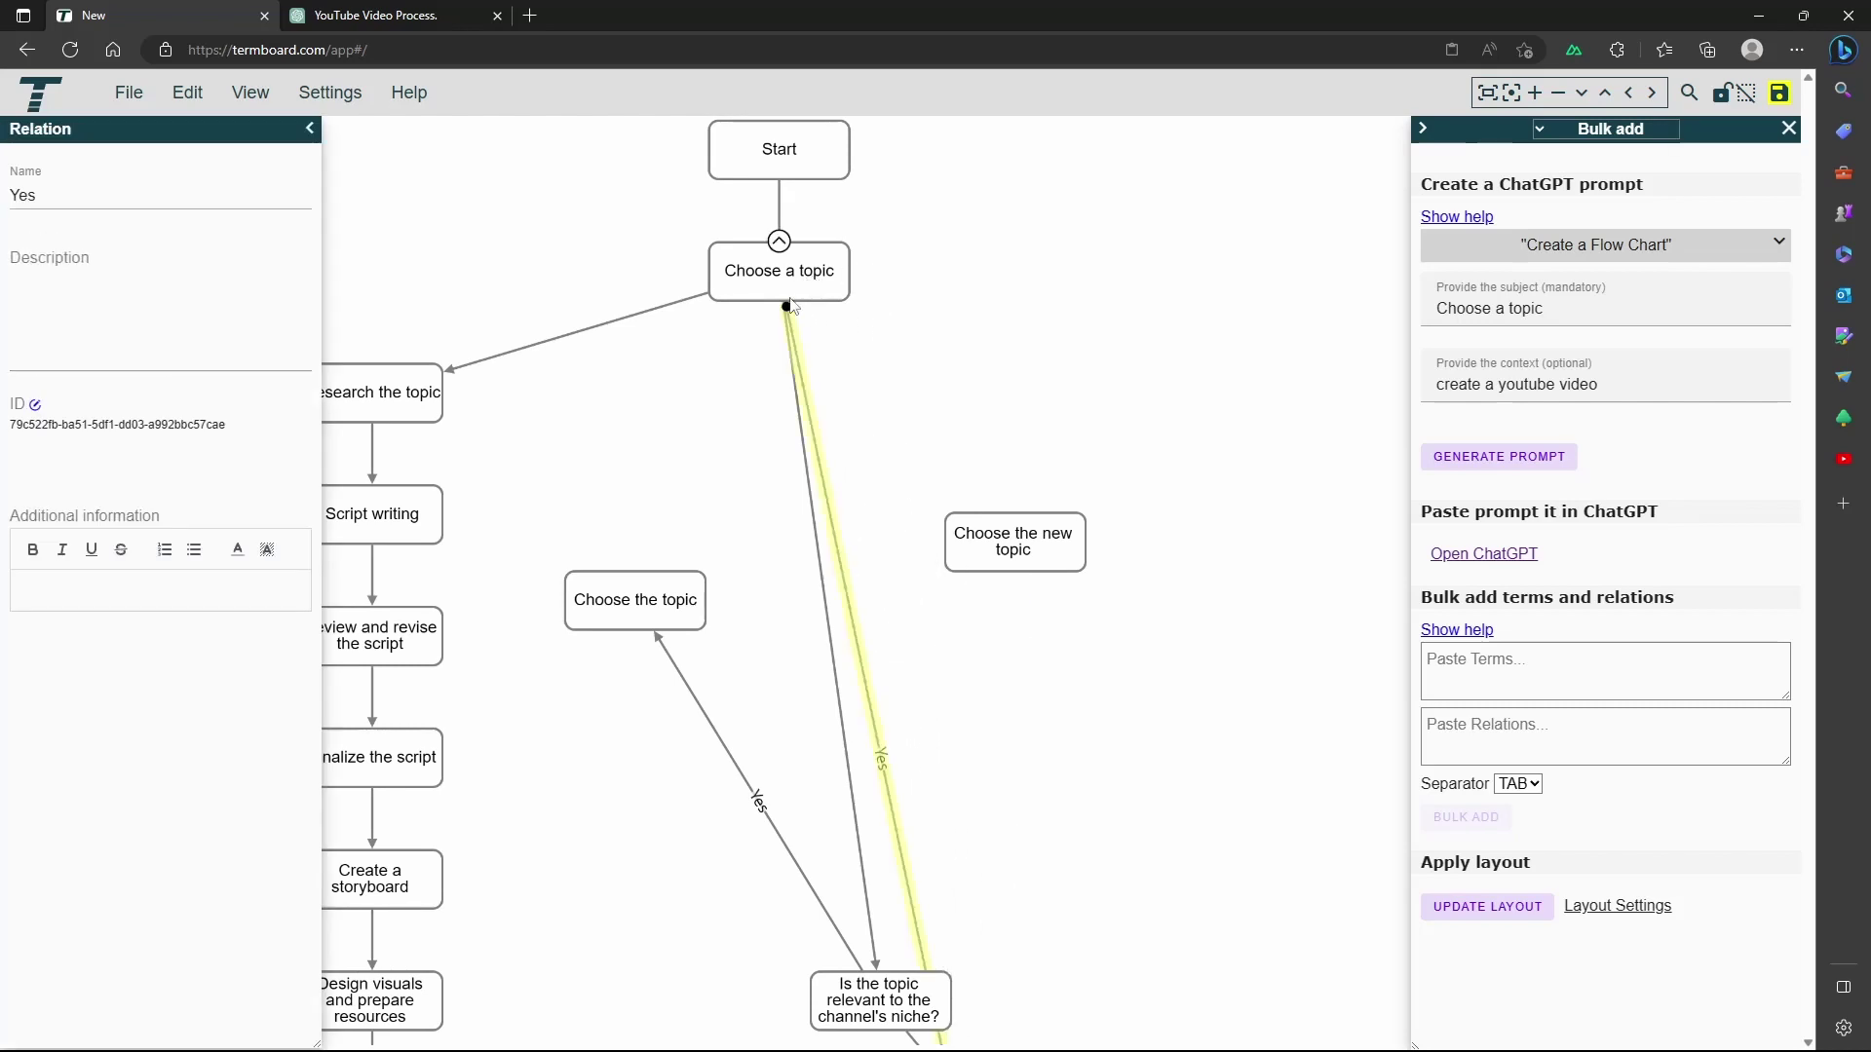
{"action": "left_click", "coordinate": [671, 667]}
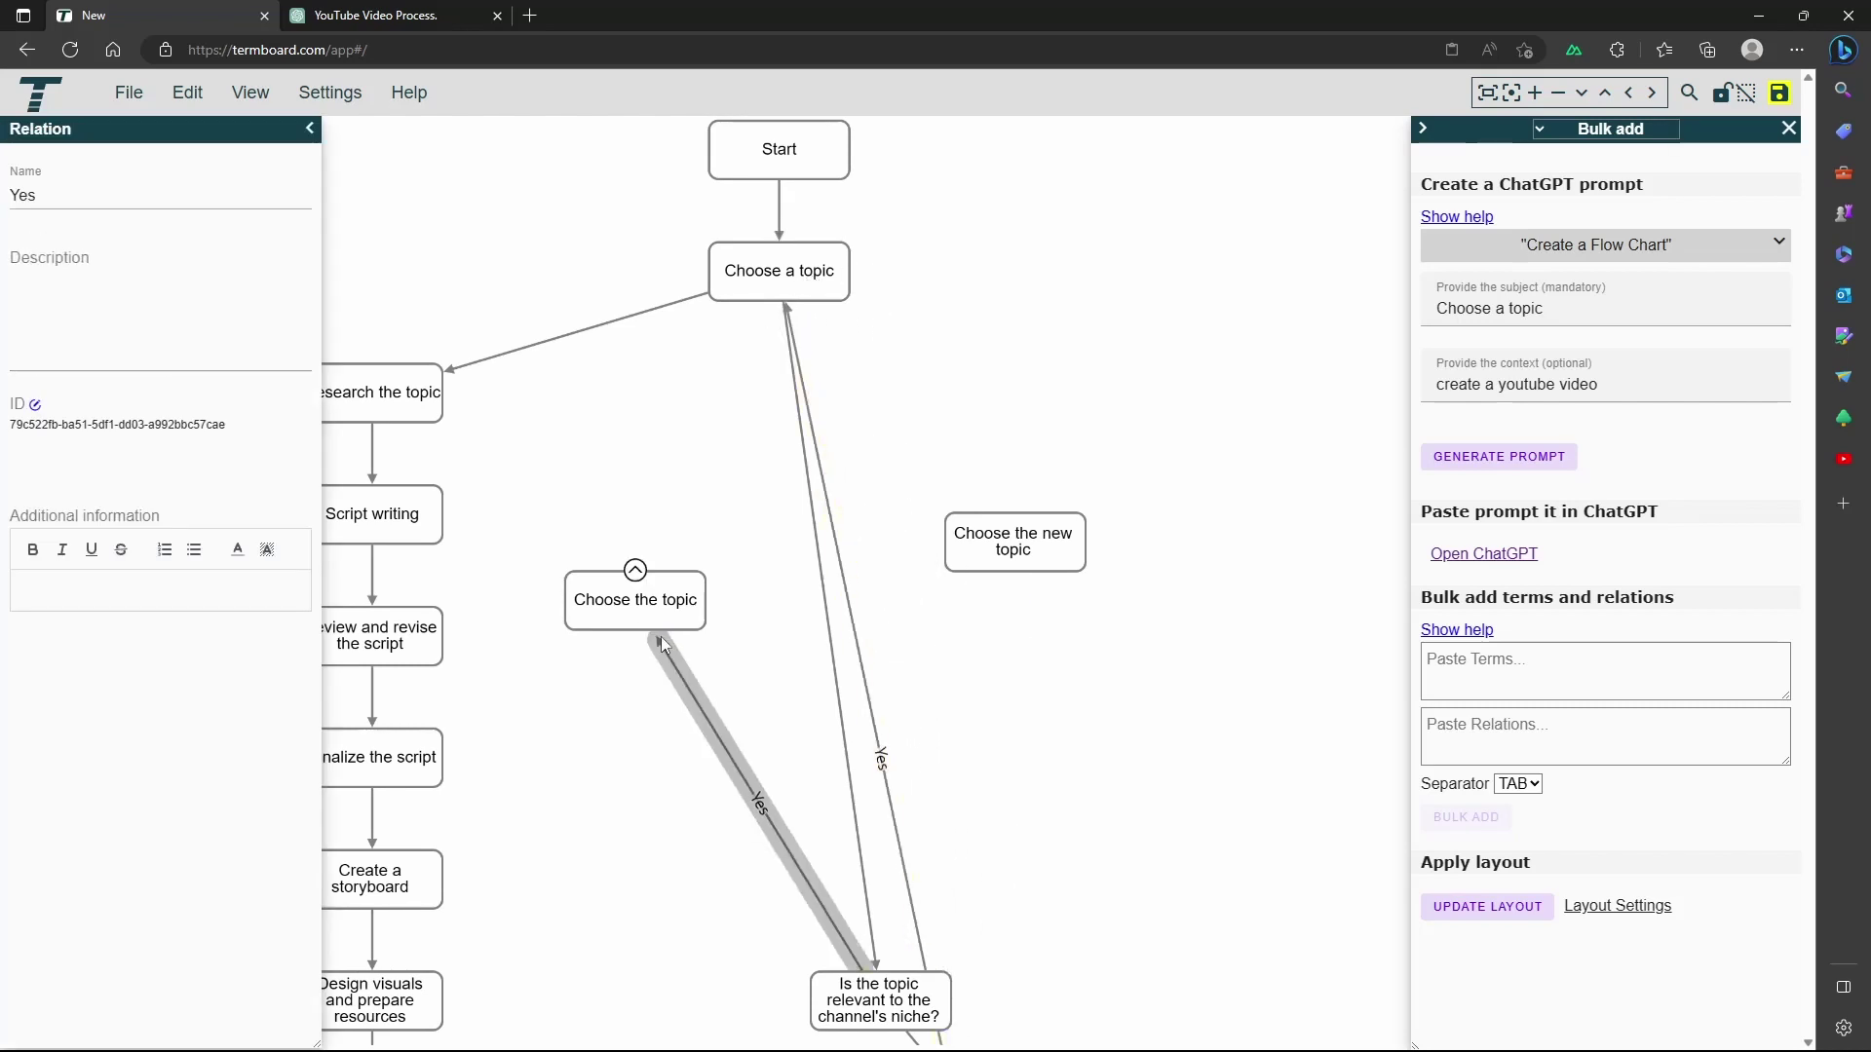
{"action": "left_click_drag", "start_coordinate": [659, 638], "coordinate": [761, 290]}
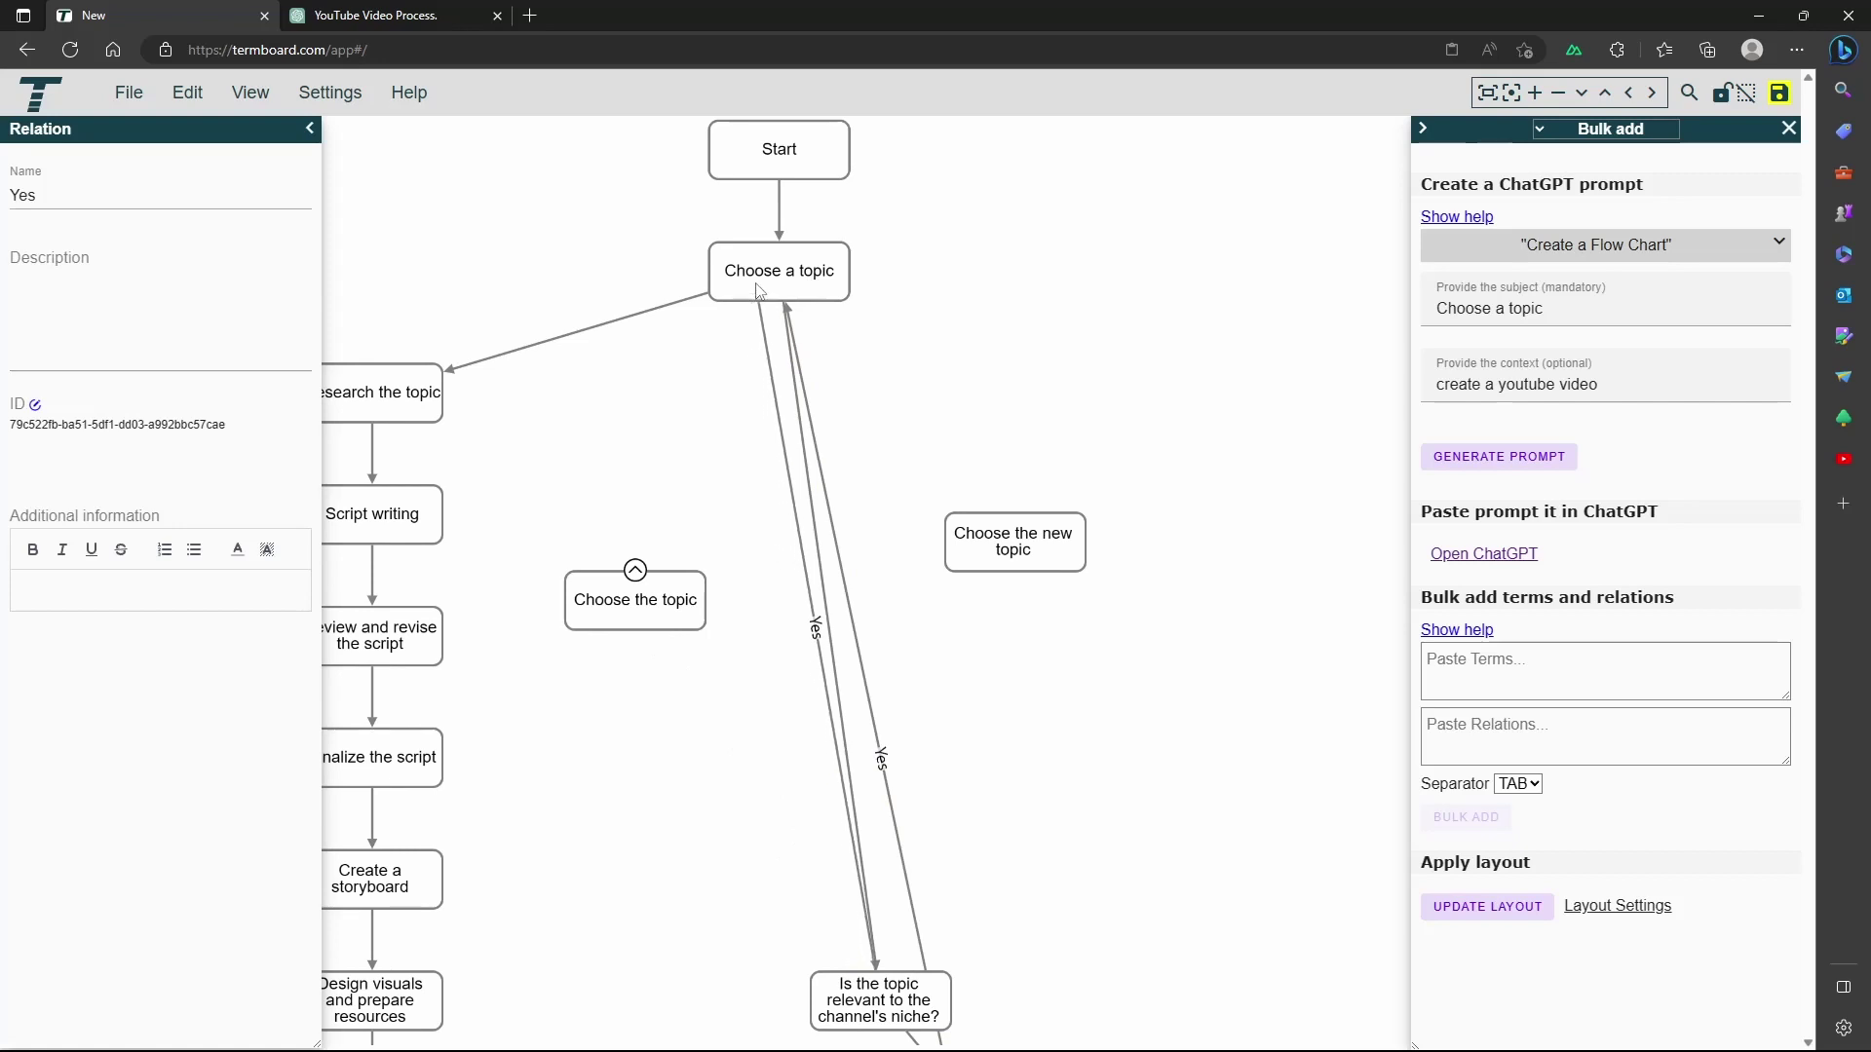
- Delete the duplicate 'Choose the topic' and 'Choose the new topic' nodes and update the layout
{"action": "left_click", "coordinate": [650, 603]}
{"action": "left_click", "coordinate": [1028, 561], "text": "shift"}
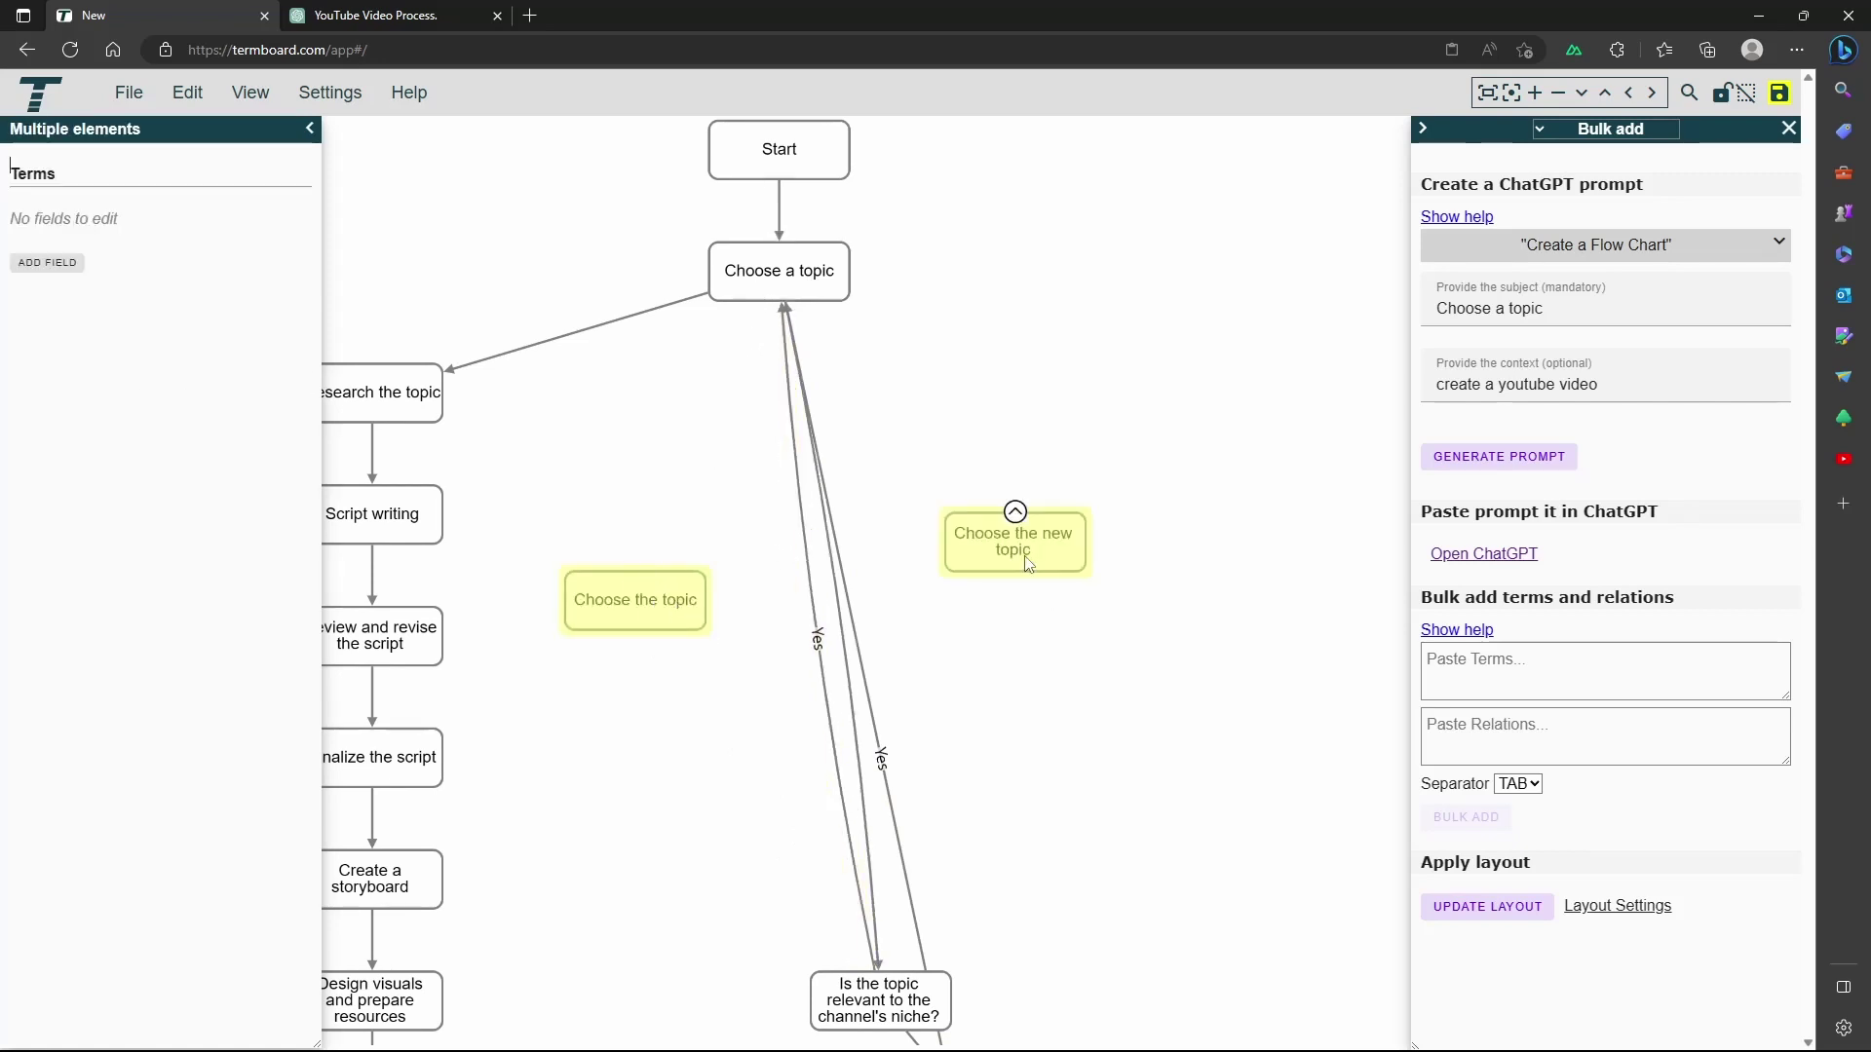
{"action": "key", "text": "Delete"}
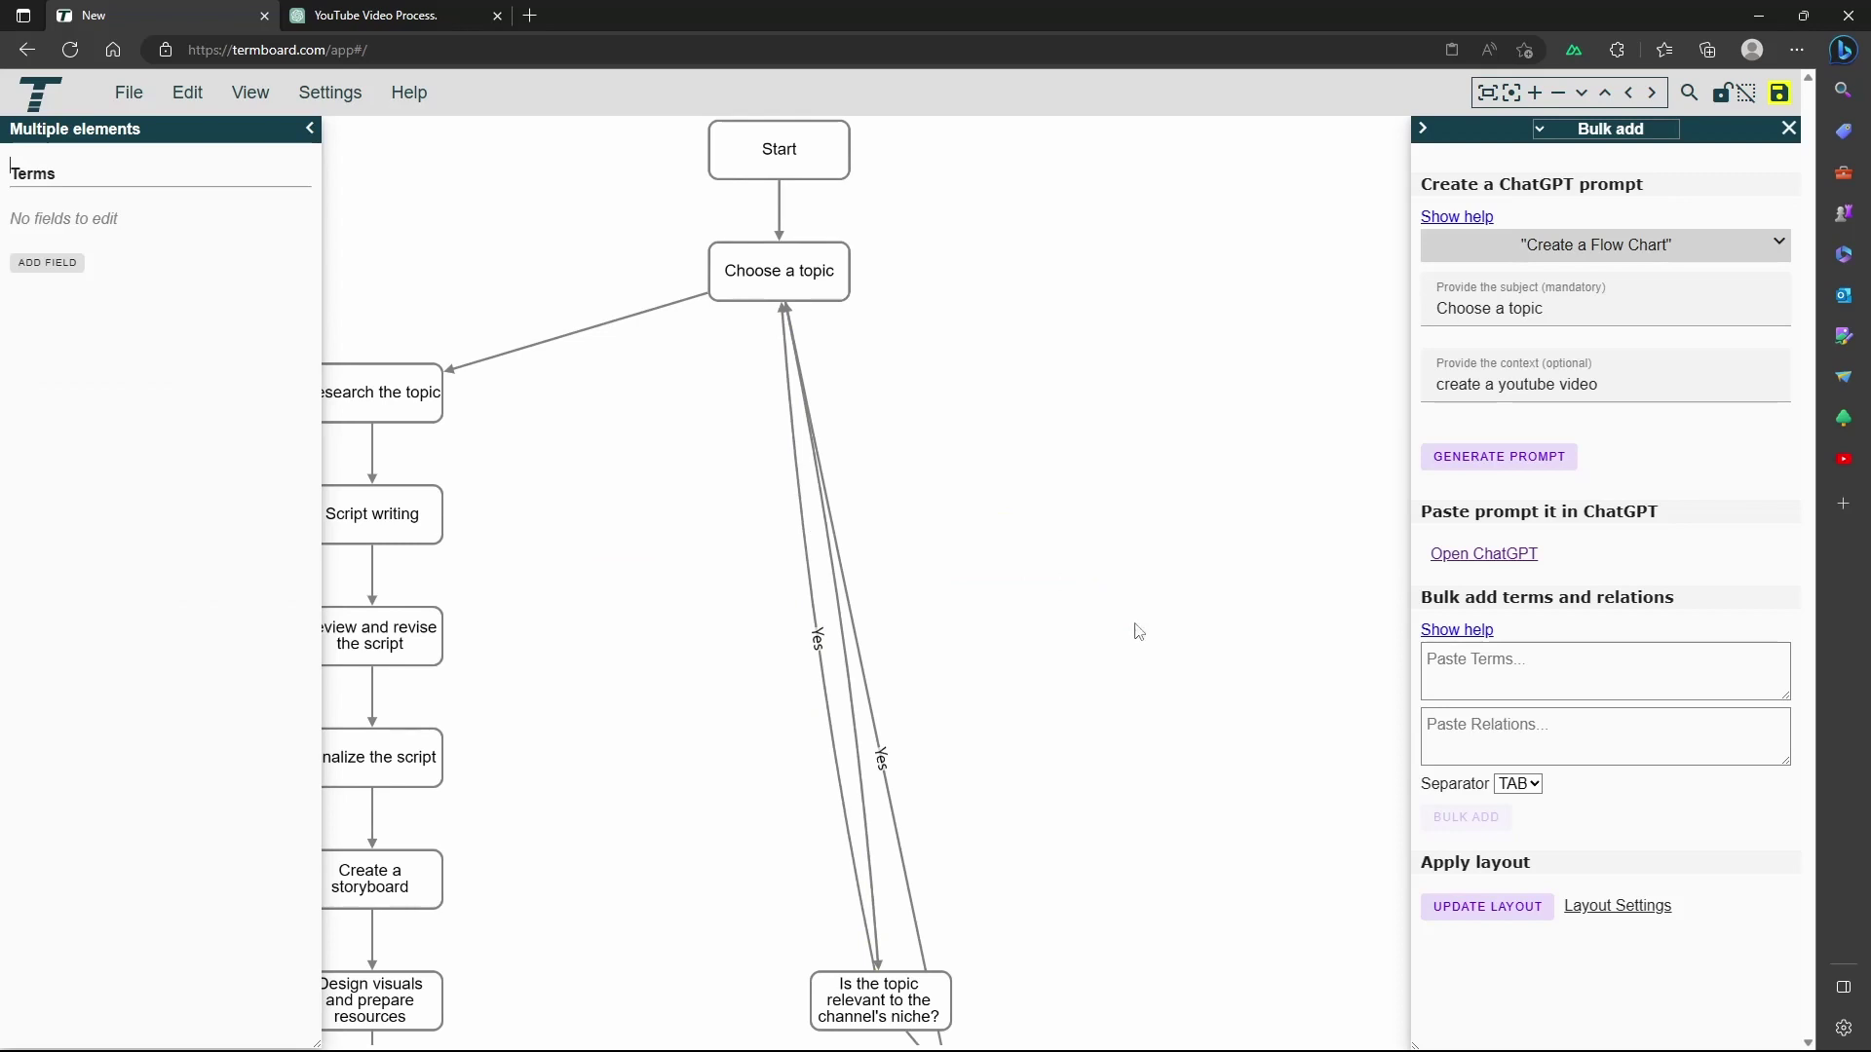
{"action": "left_click", "coordinate": [1508, 908]}
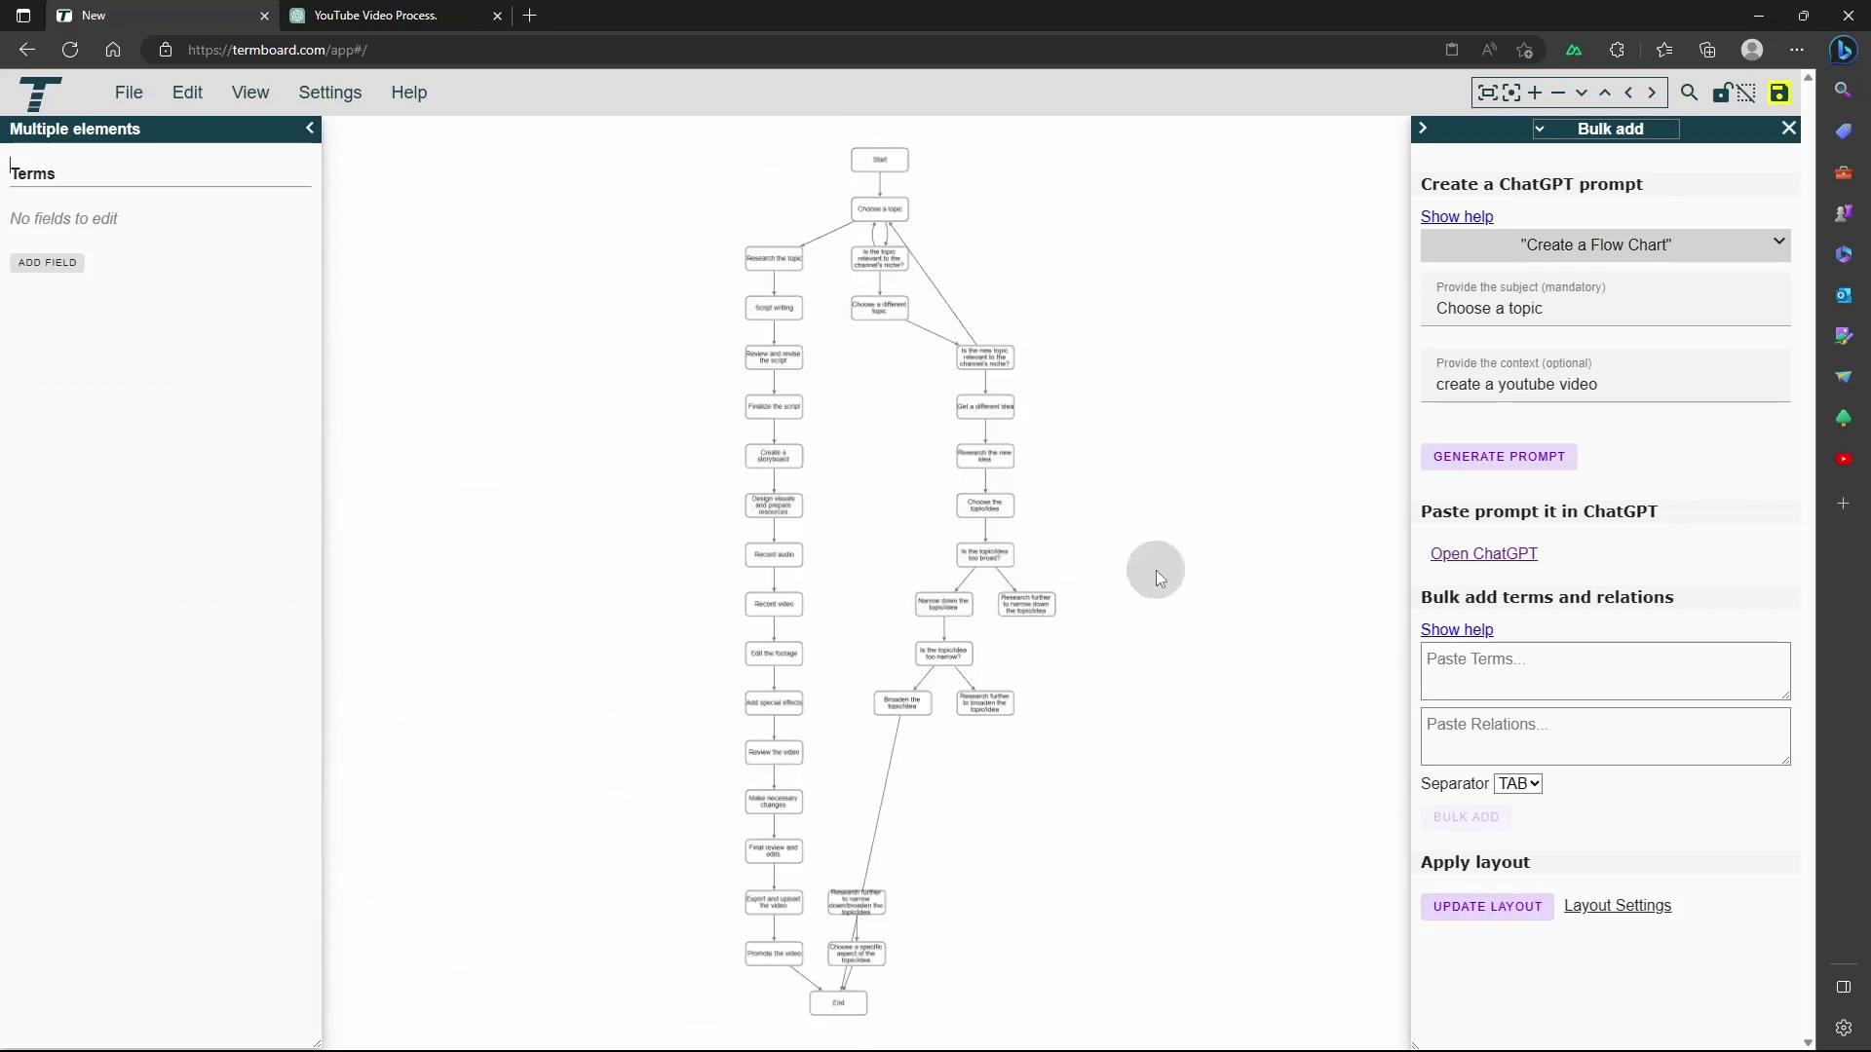
{"action": "scroll", "coordinate": [1156, 570], "scroll_direction": "up", "scroll_amount": 5}
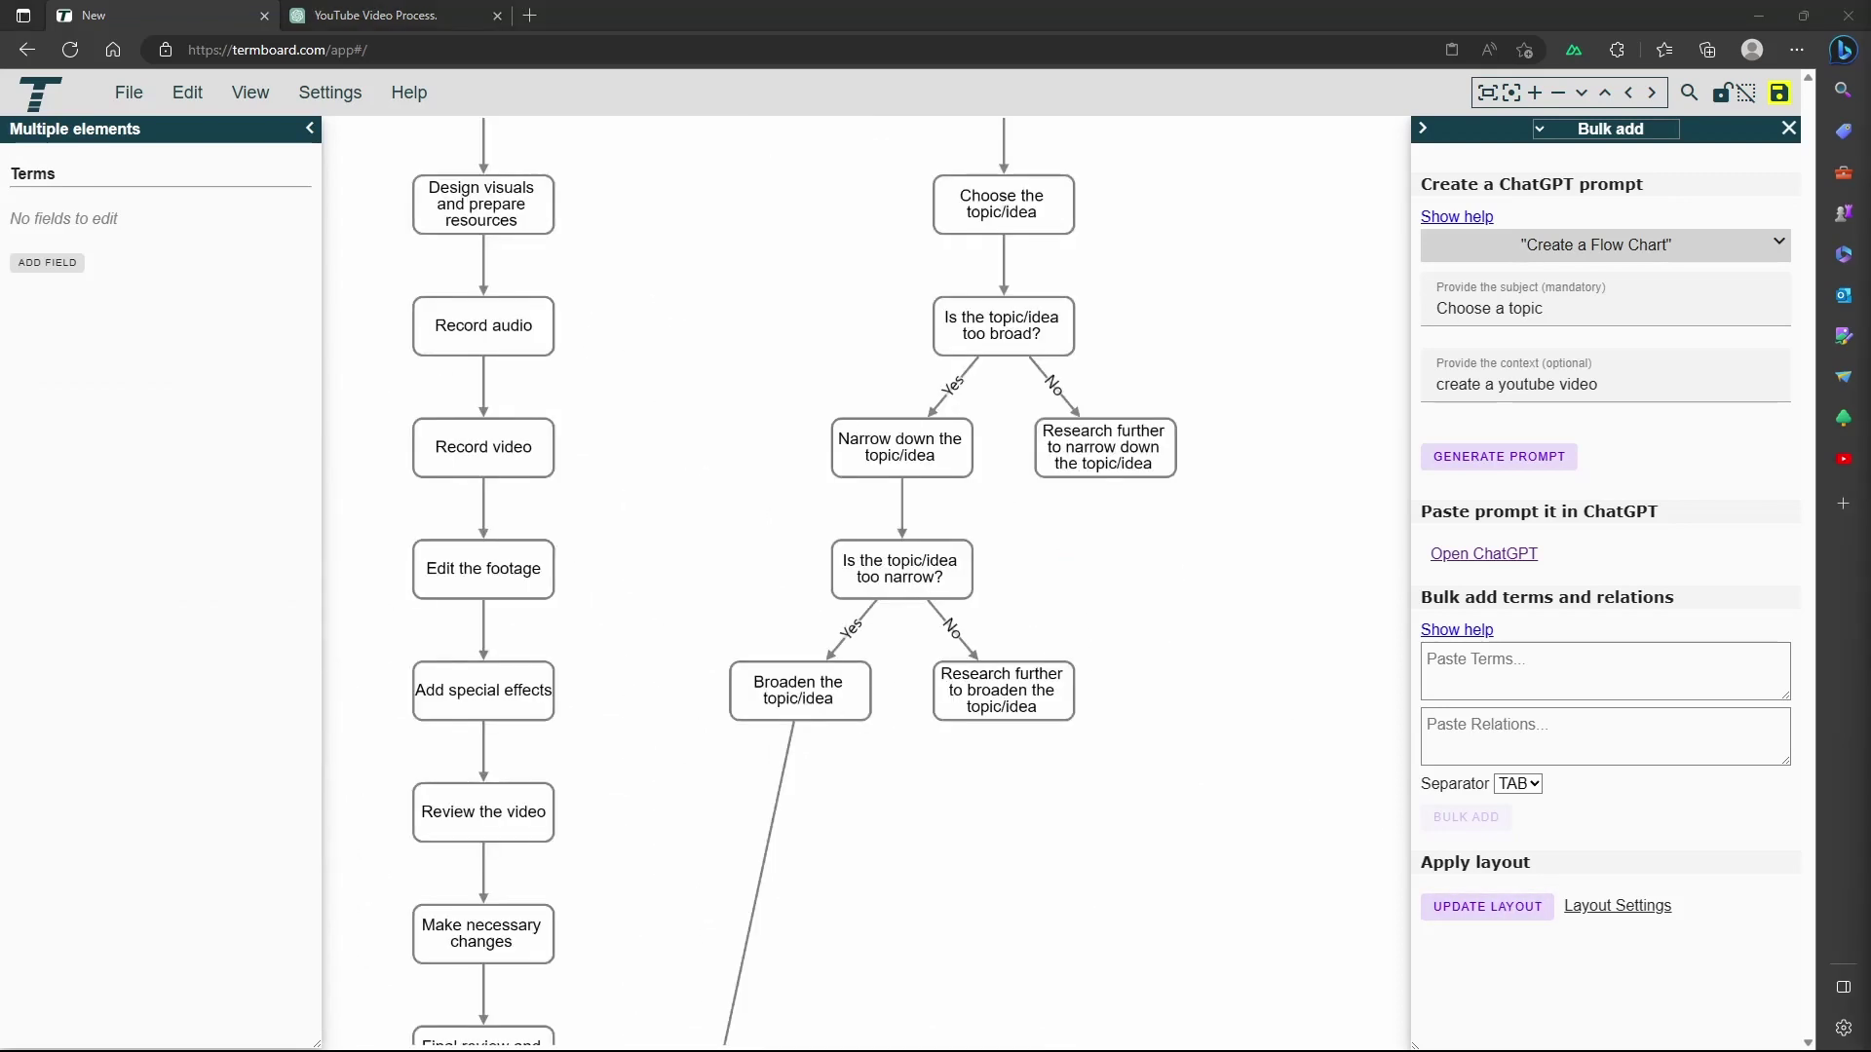
- Save the flowchart under the document name 'video creation'
{"action": "left_click", "coordinate": [1779, 93]}
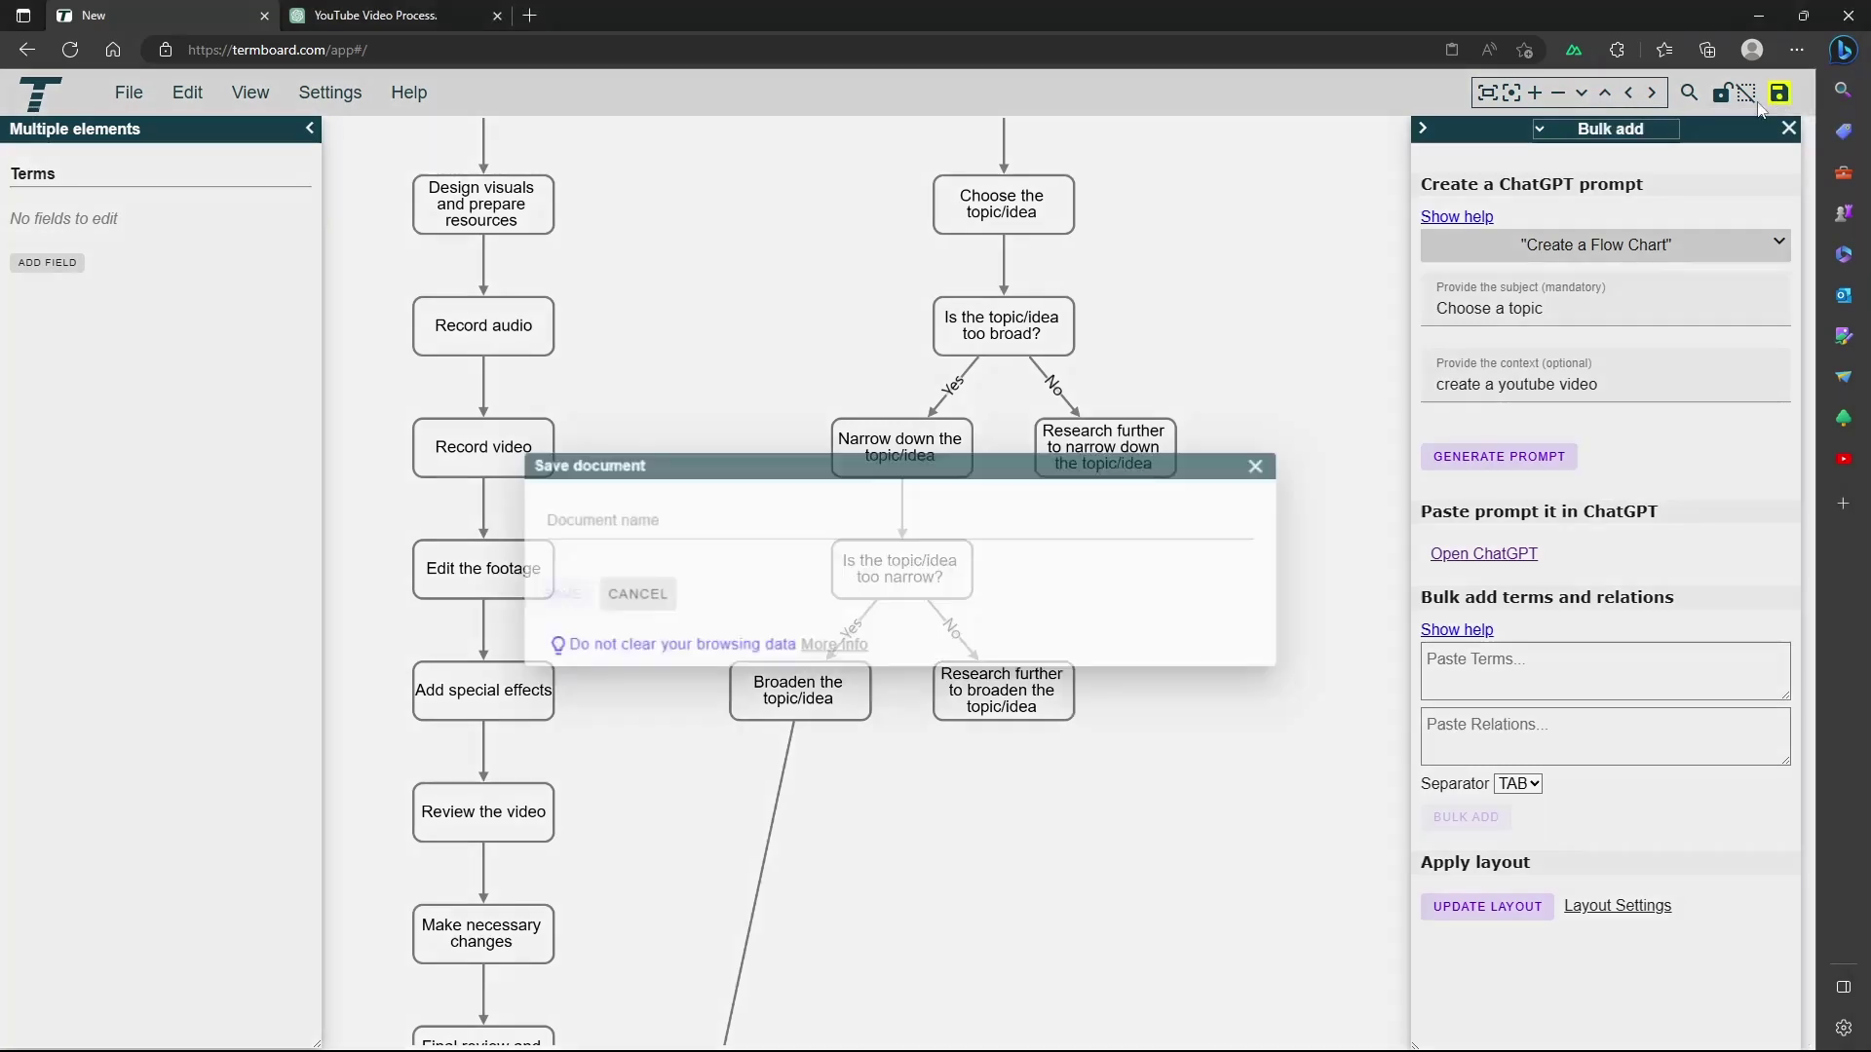
{"action": "left_click", "coordinate": [848, 523]}
{"action": "type", "text": "vi"}
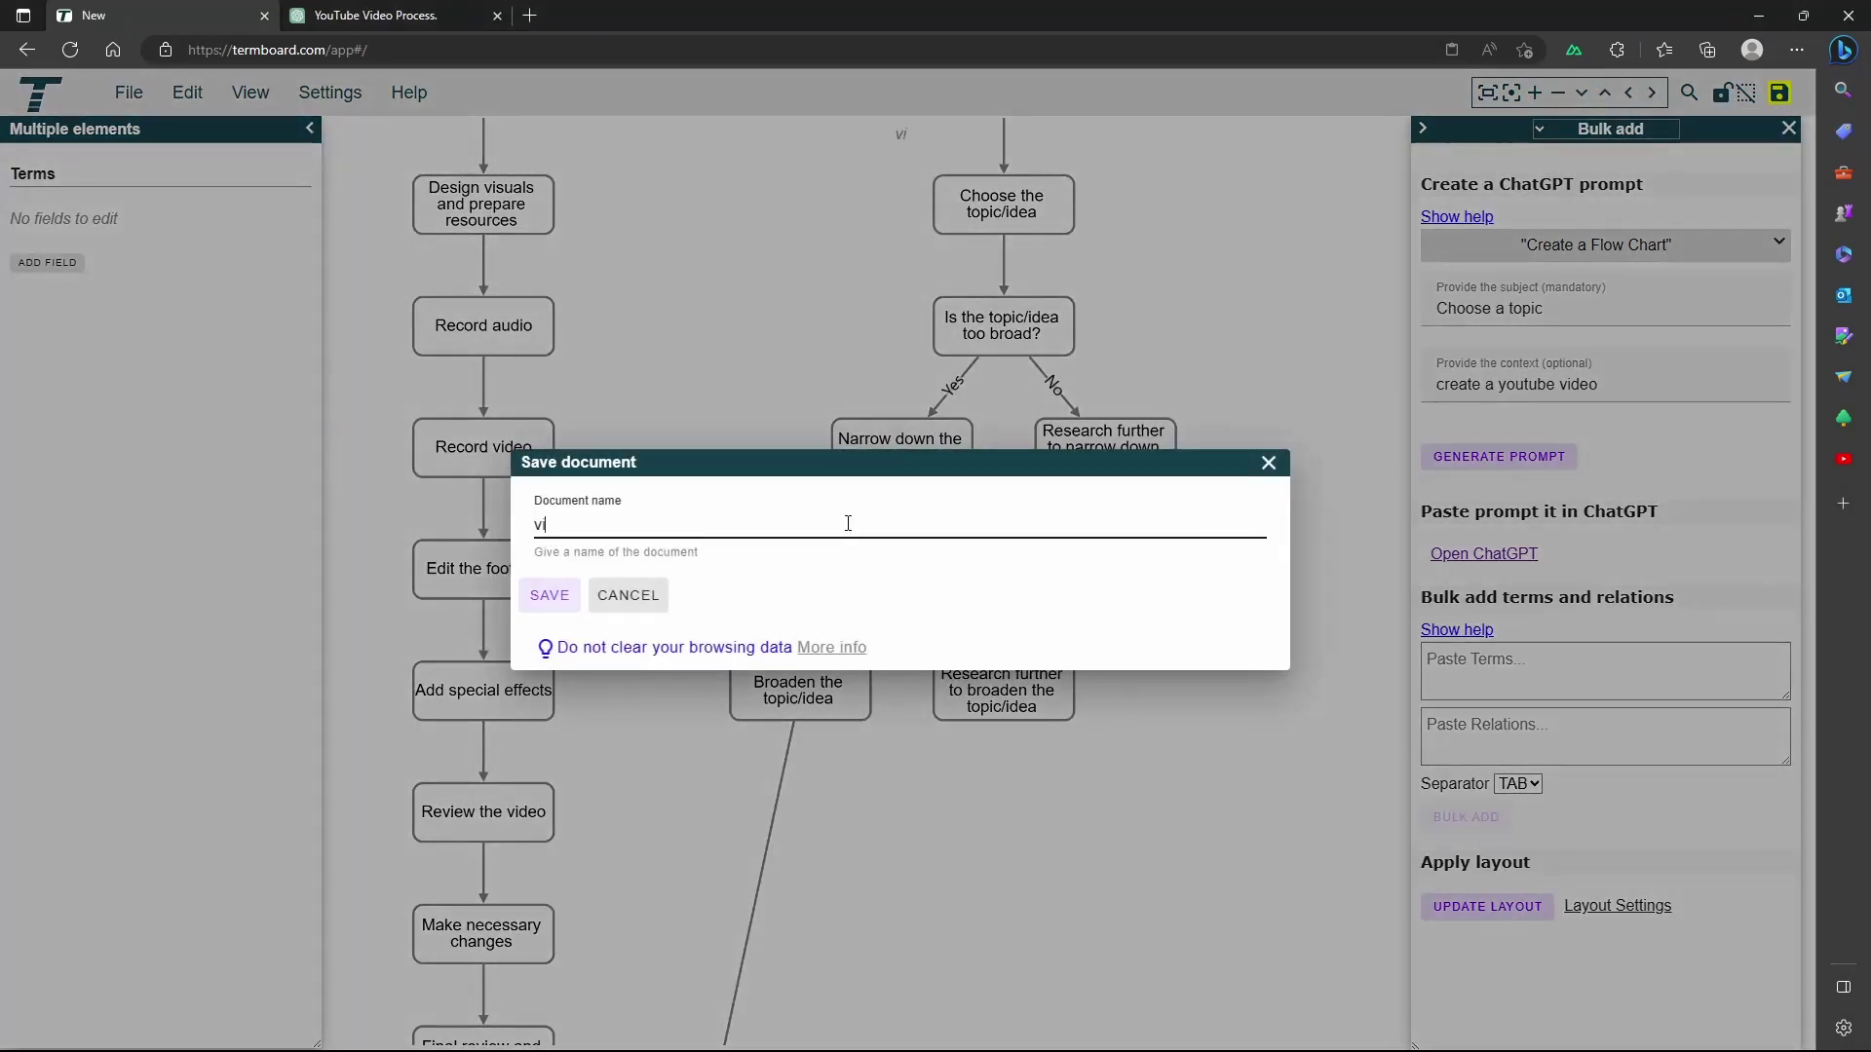
{"action": "type", "text": "deo creation"}
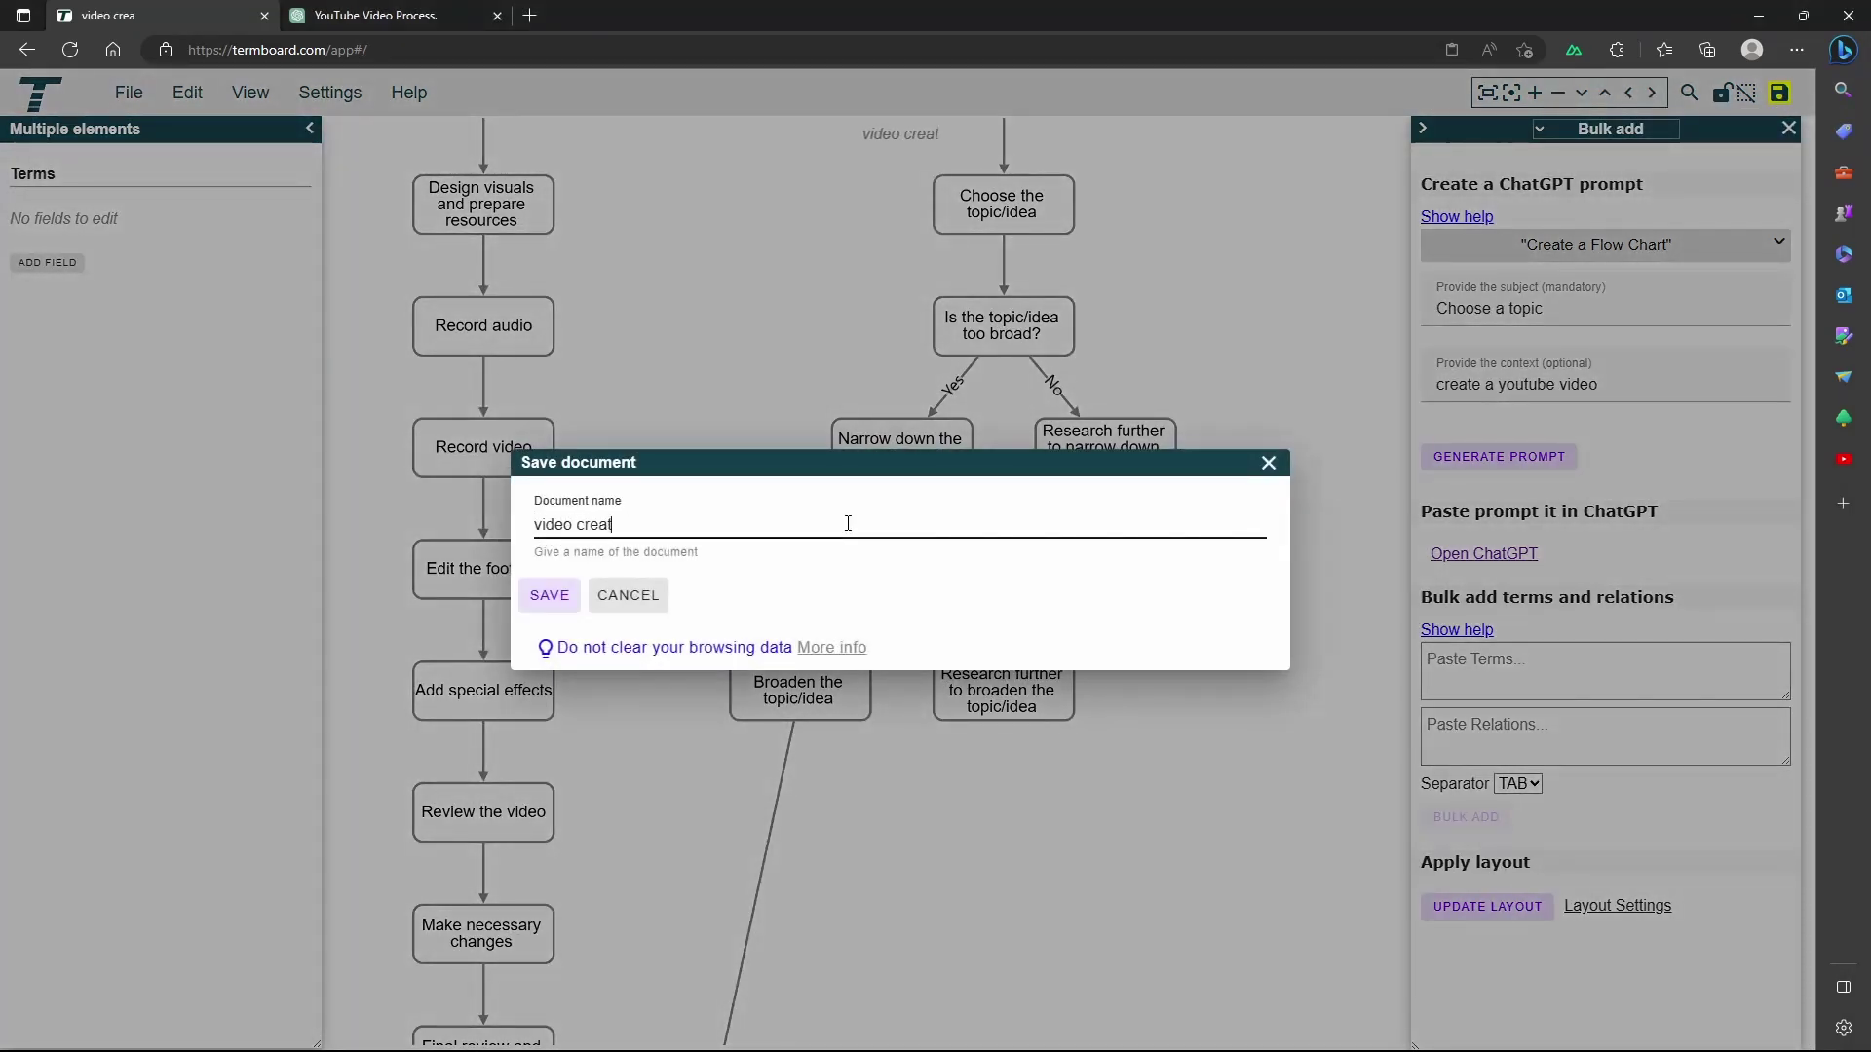
{"action": "left_click", "coordinate": [549, 594]}
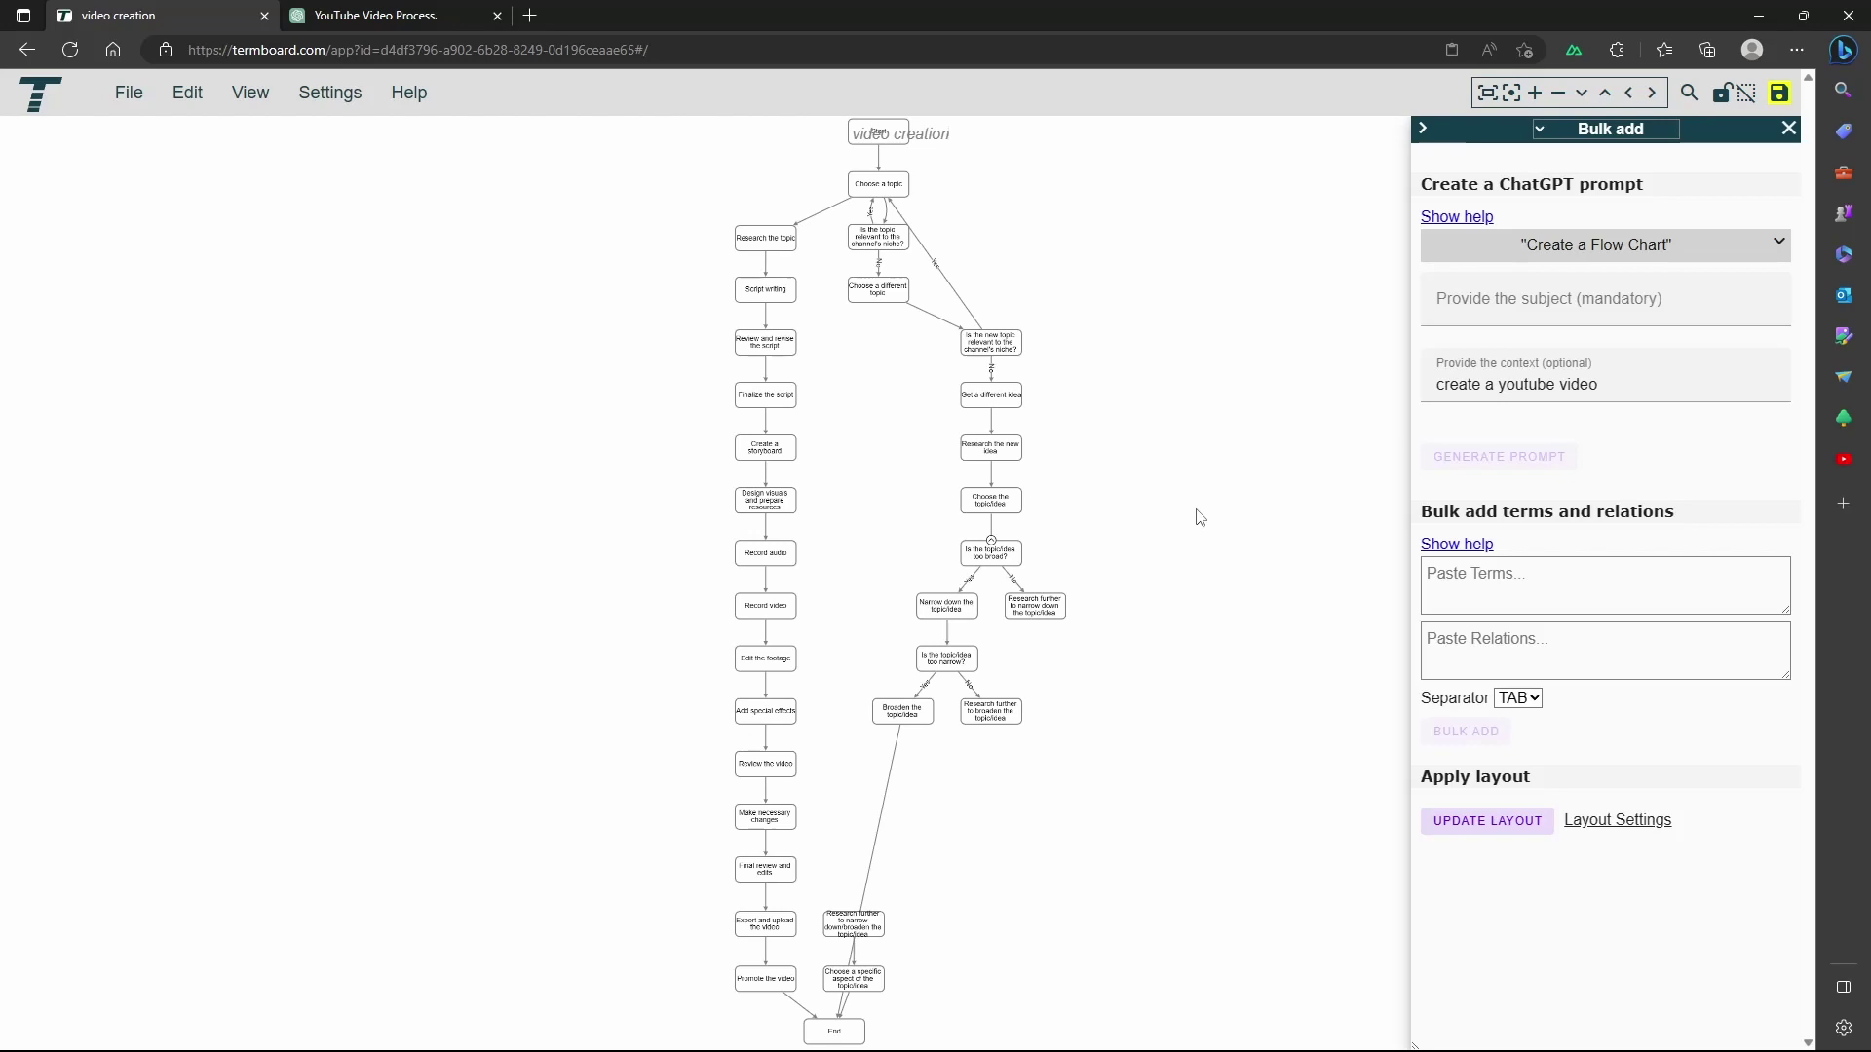
- Copy the 'Script writing' node name into the prompt subject and generate the ChatGPT prompt
{"action": "scroll", "coordinate": [785, 305], "scroll_direction": "up", "scroll_amount": 3}
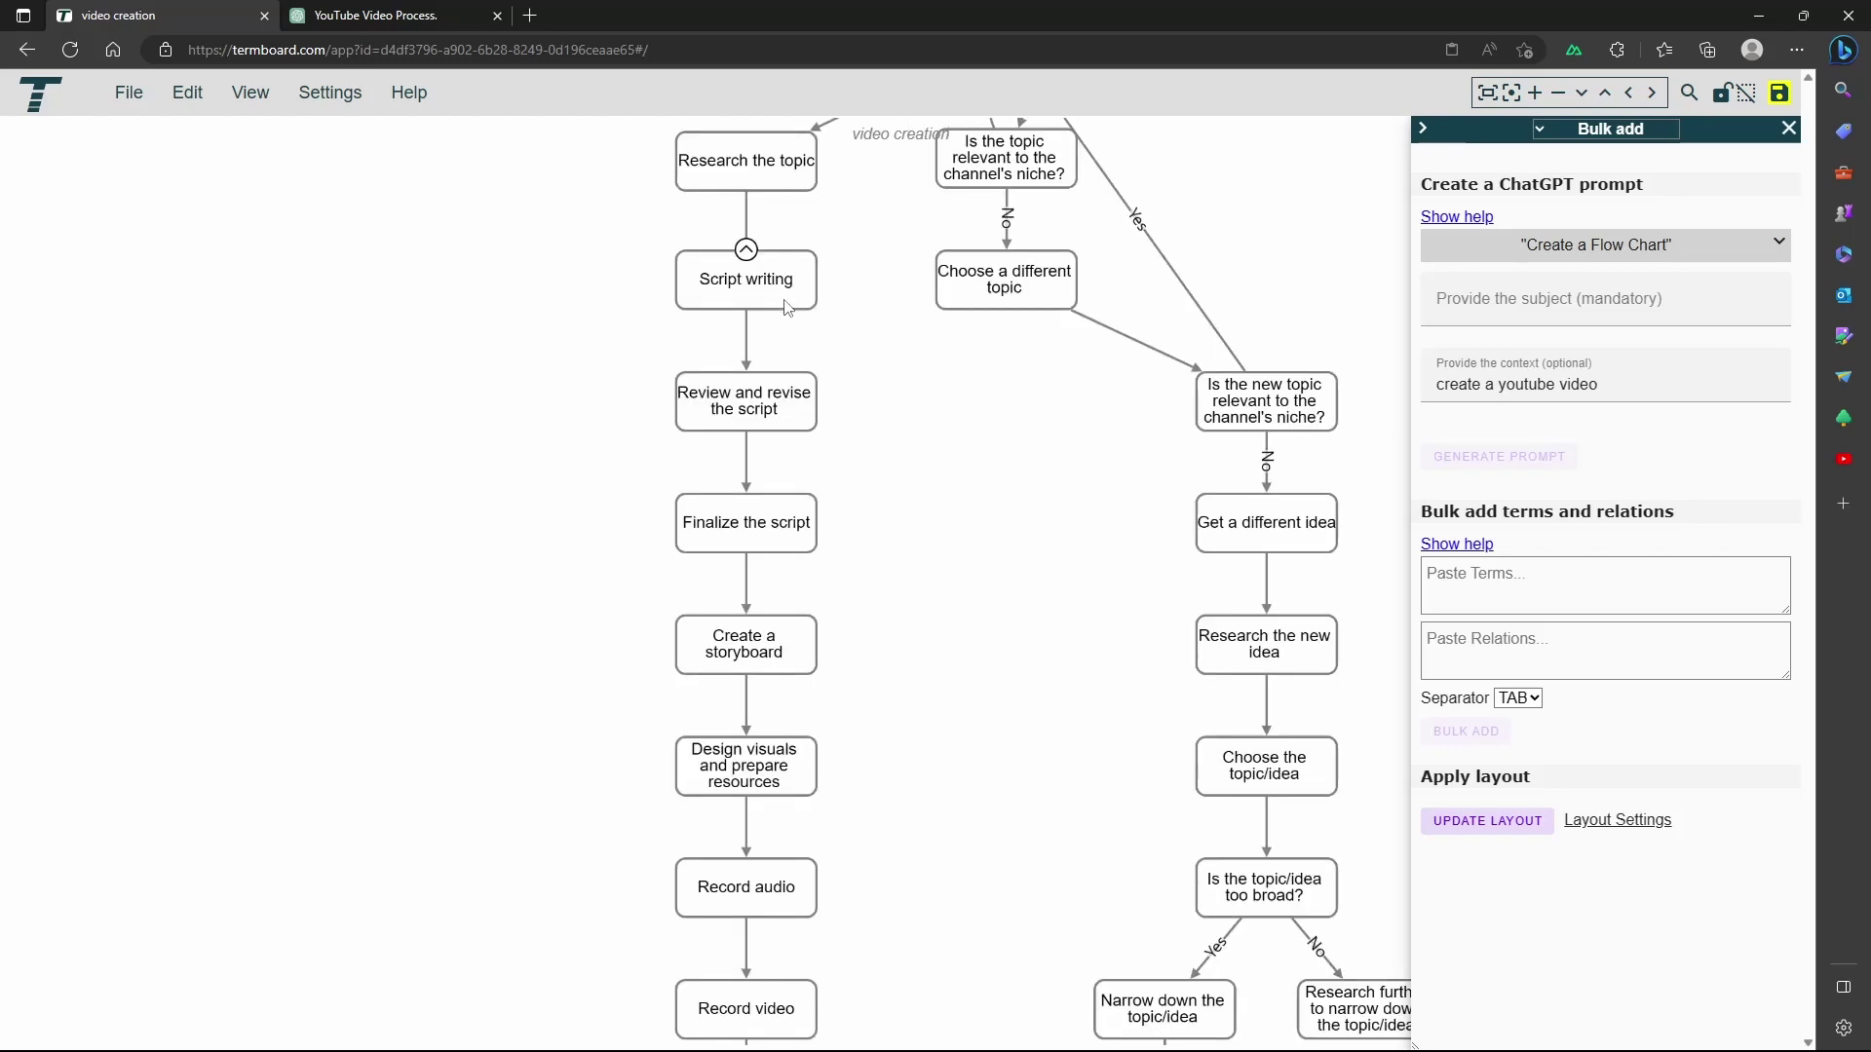
{"action": "left_click", "coordinate": [769, 285]}
{"action": "right_click", "coordinate": [771, 286]}
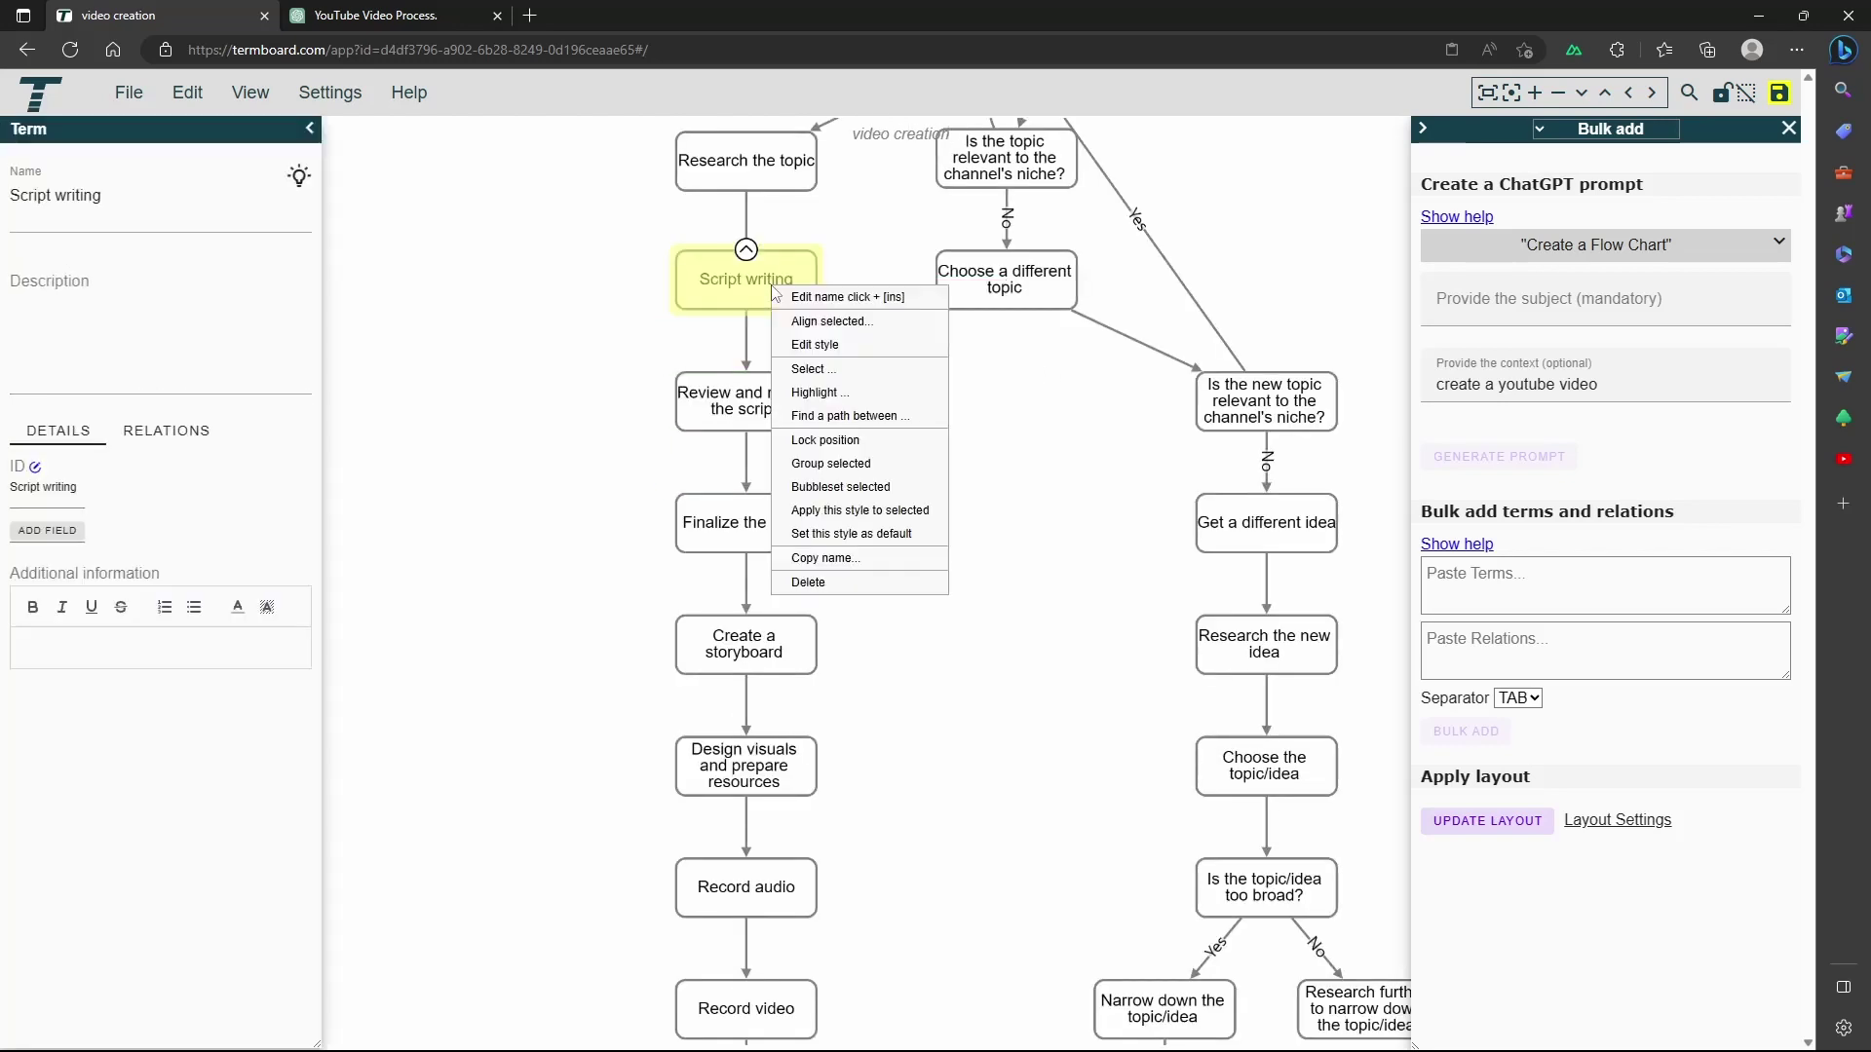
{"action": "mouse_move", "coordinate": [862, 570]}
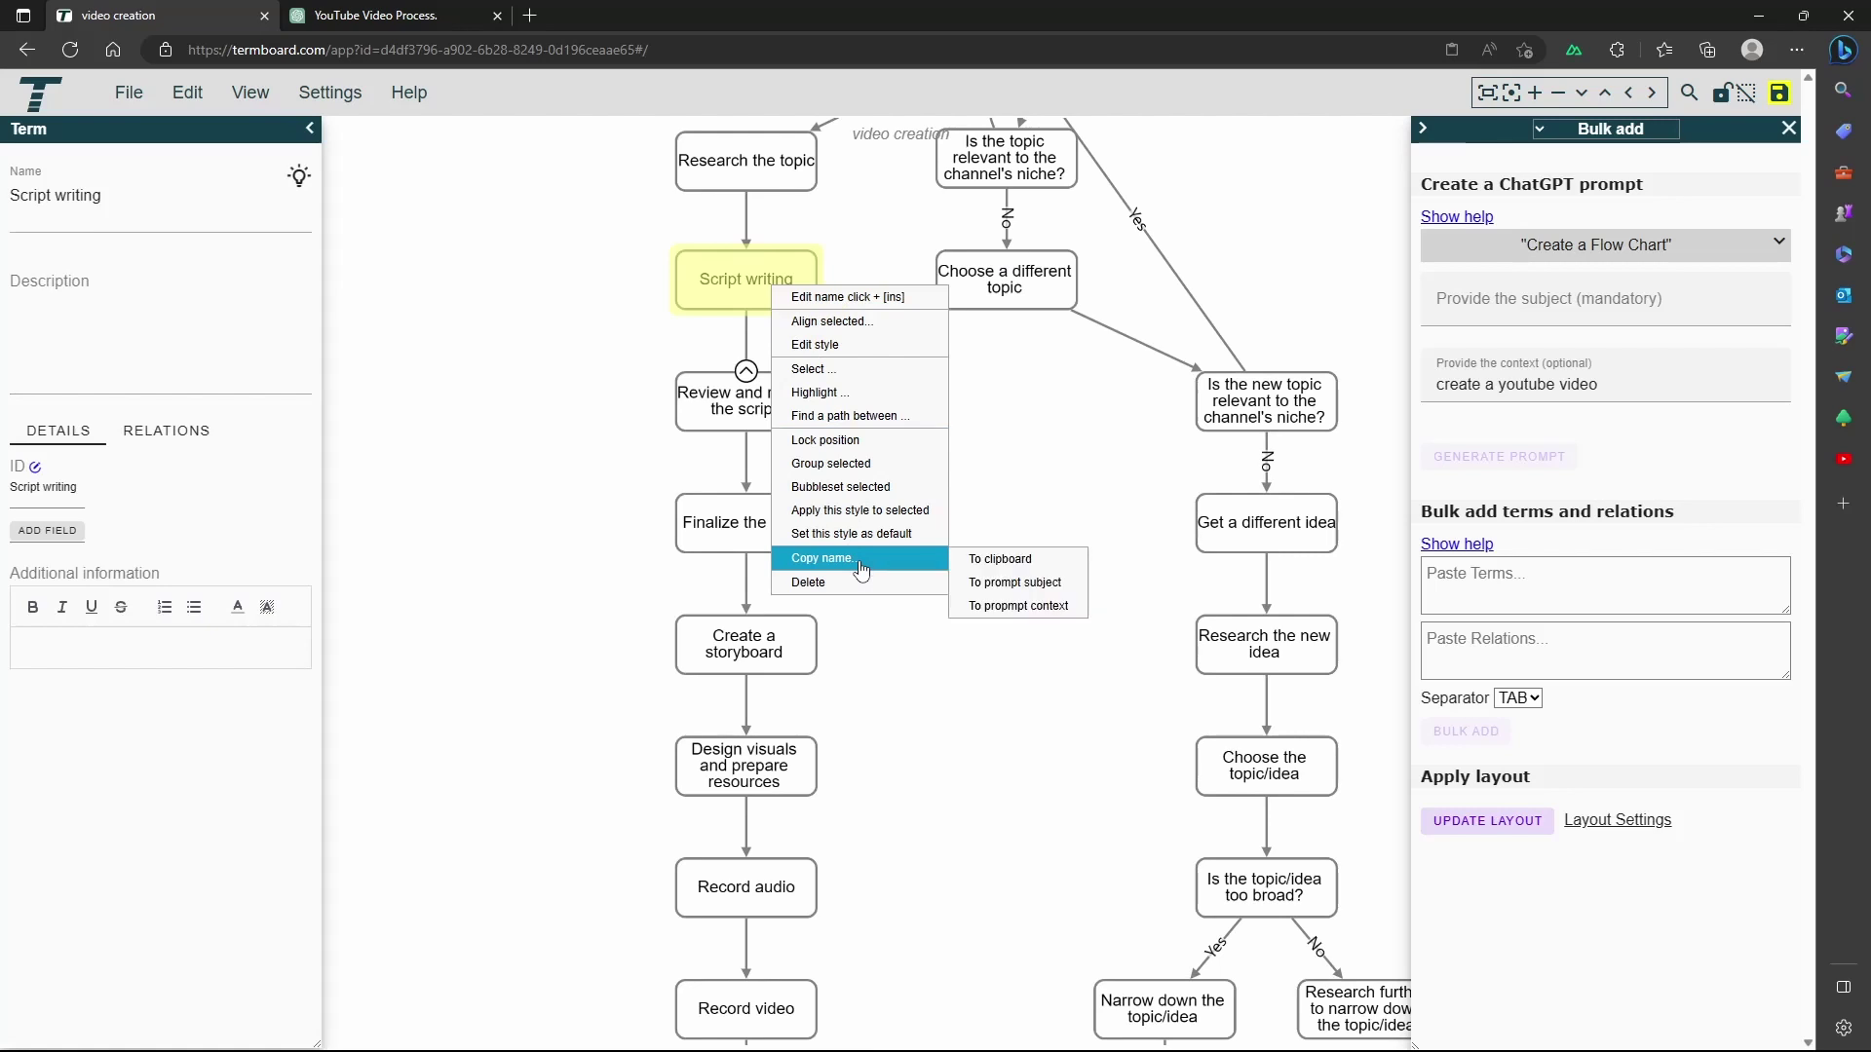
{"action": "left_click", "coordinate": [1023, 592]}
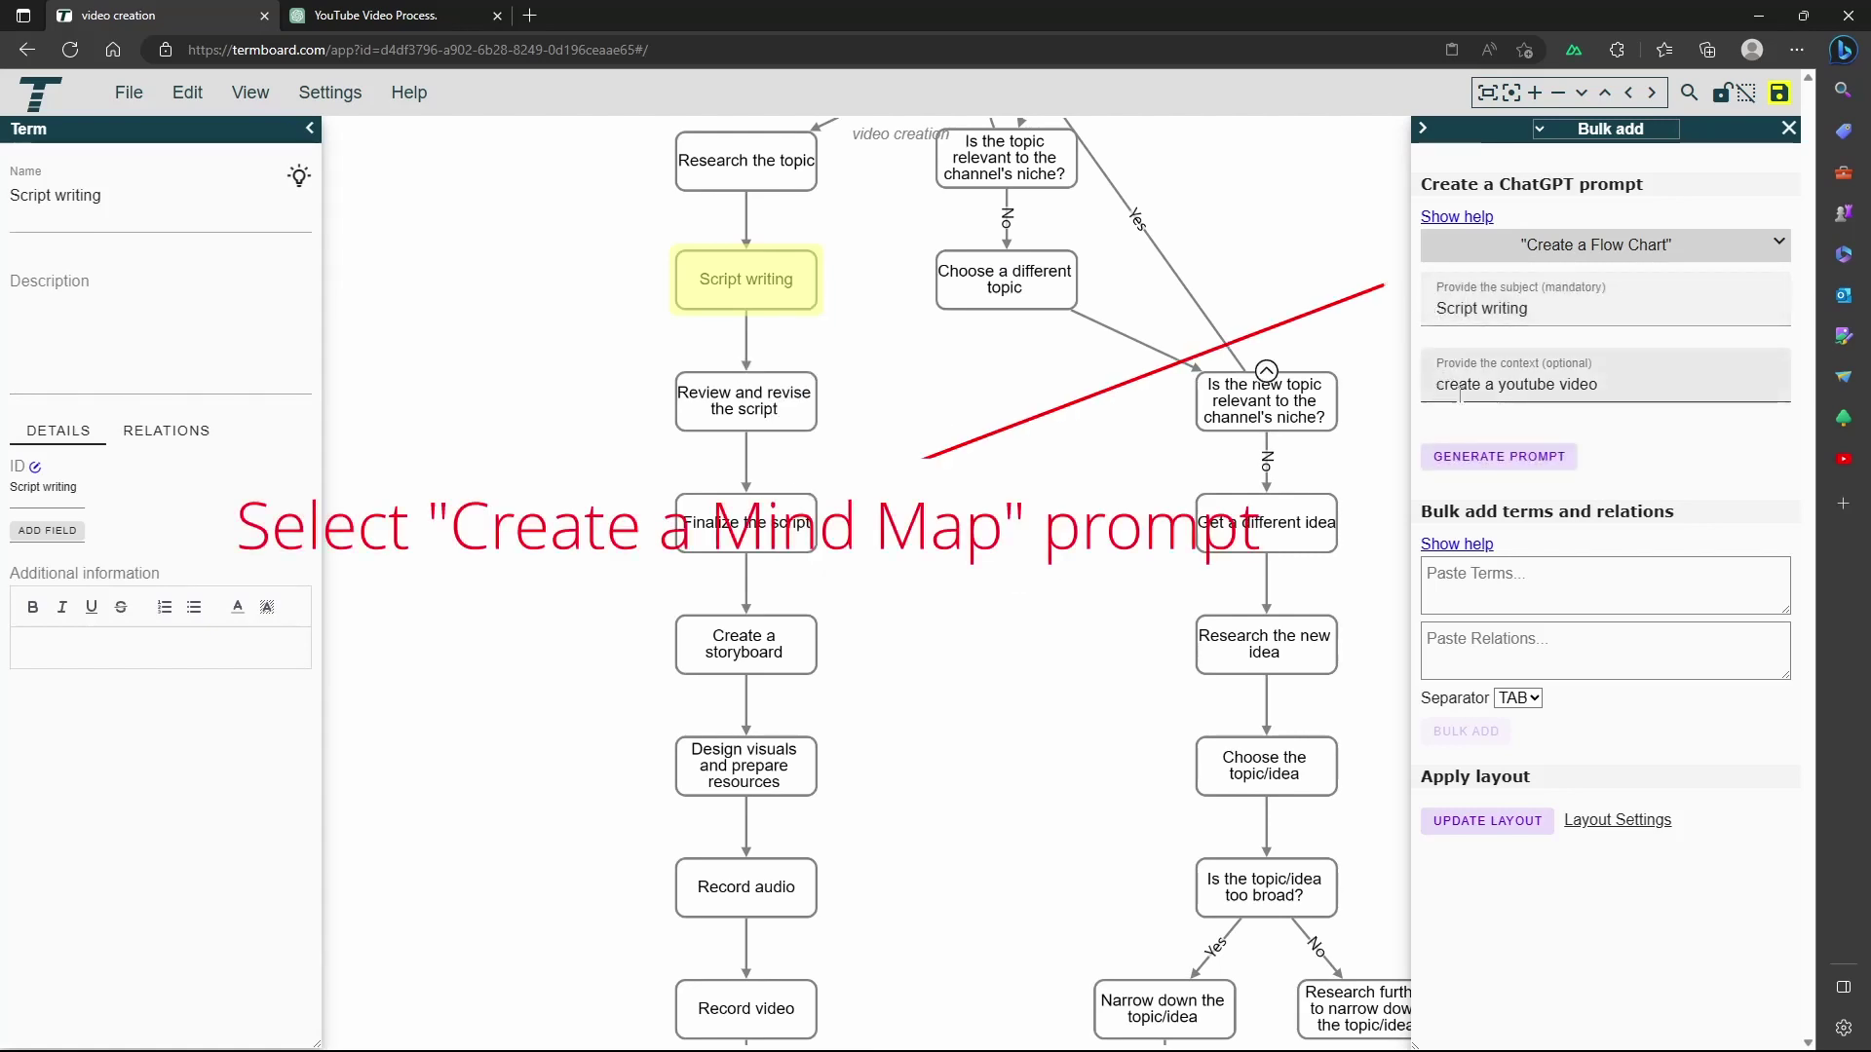
{"action": "left_click", "coordinate": [1516, 465]}
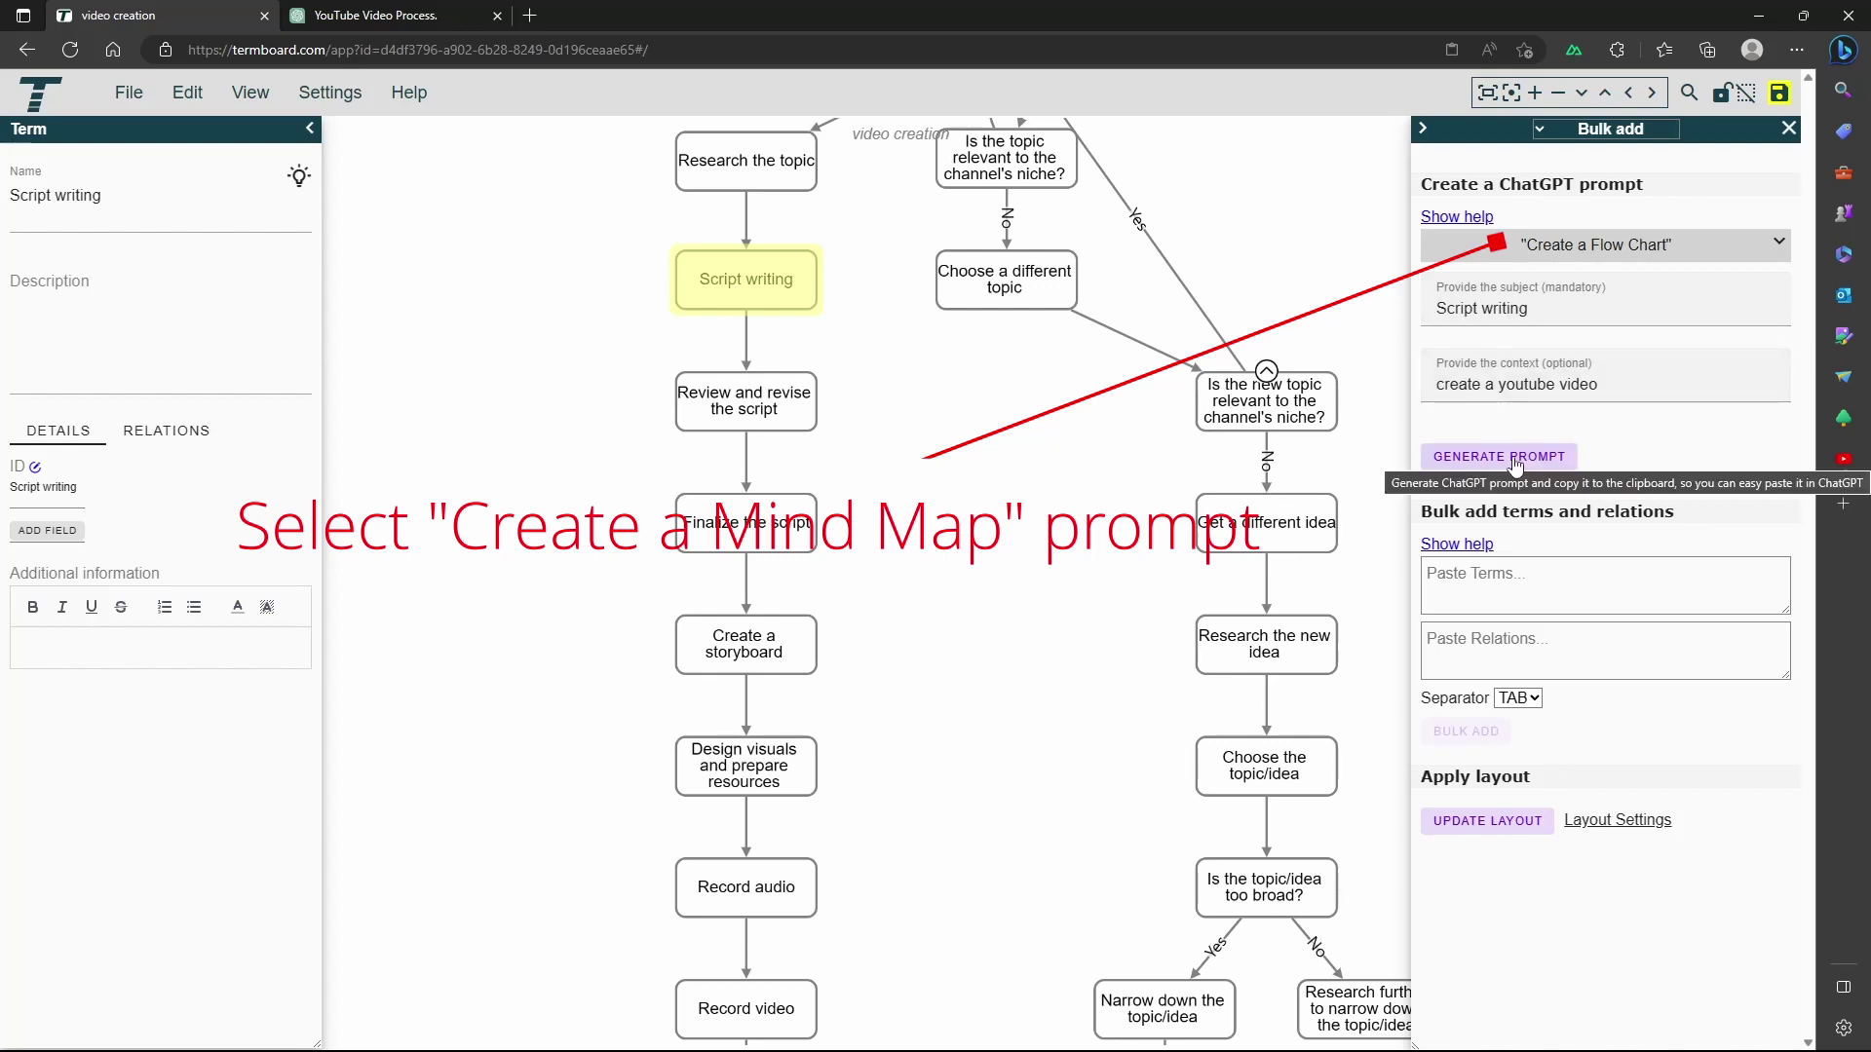
- Copy ChatGPT's Script writing relations table into Termboard's Paste Relations box
{"action": "left_click", "coordinate": [439, 14]}
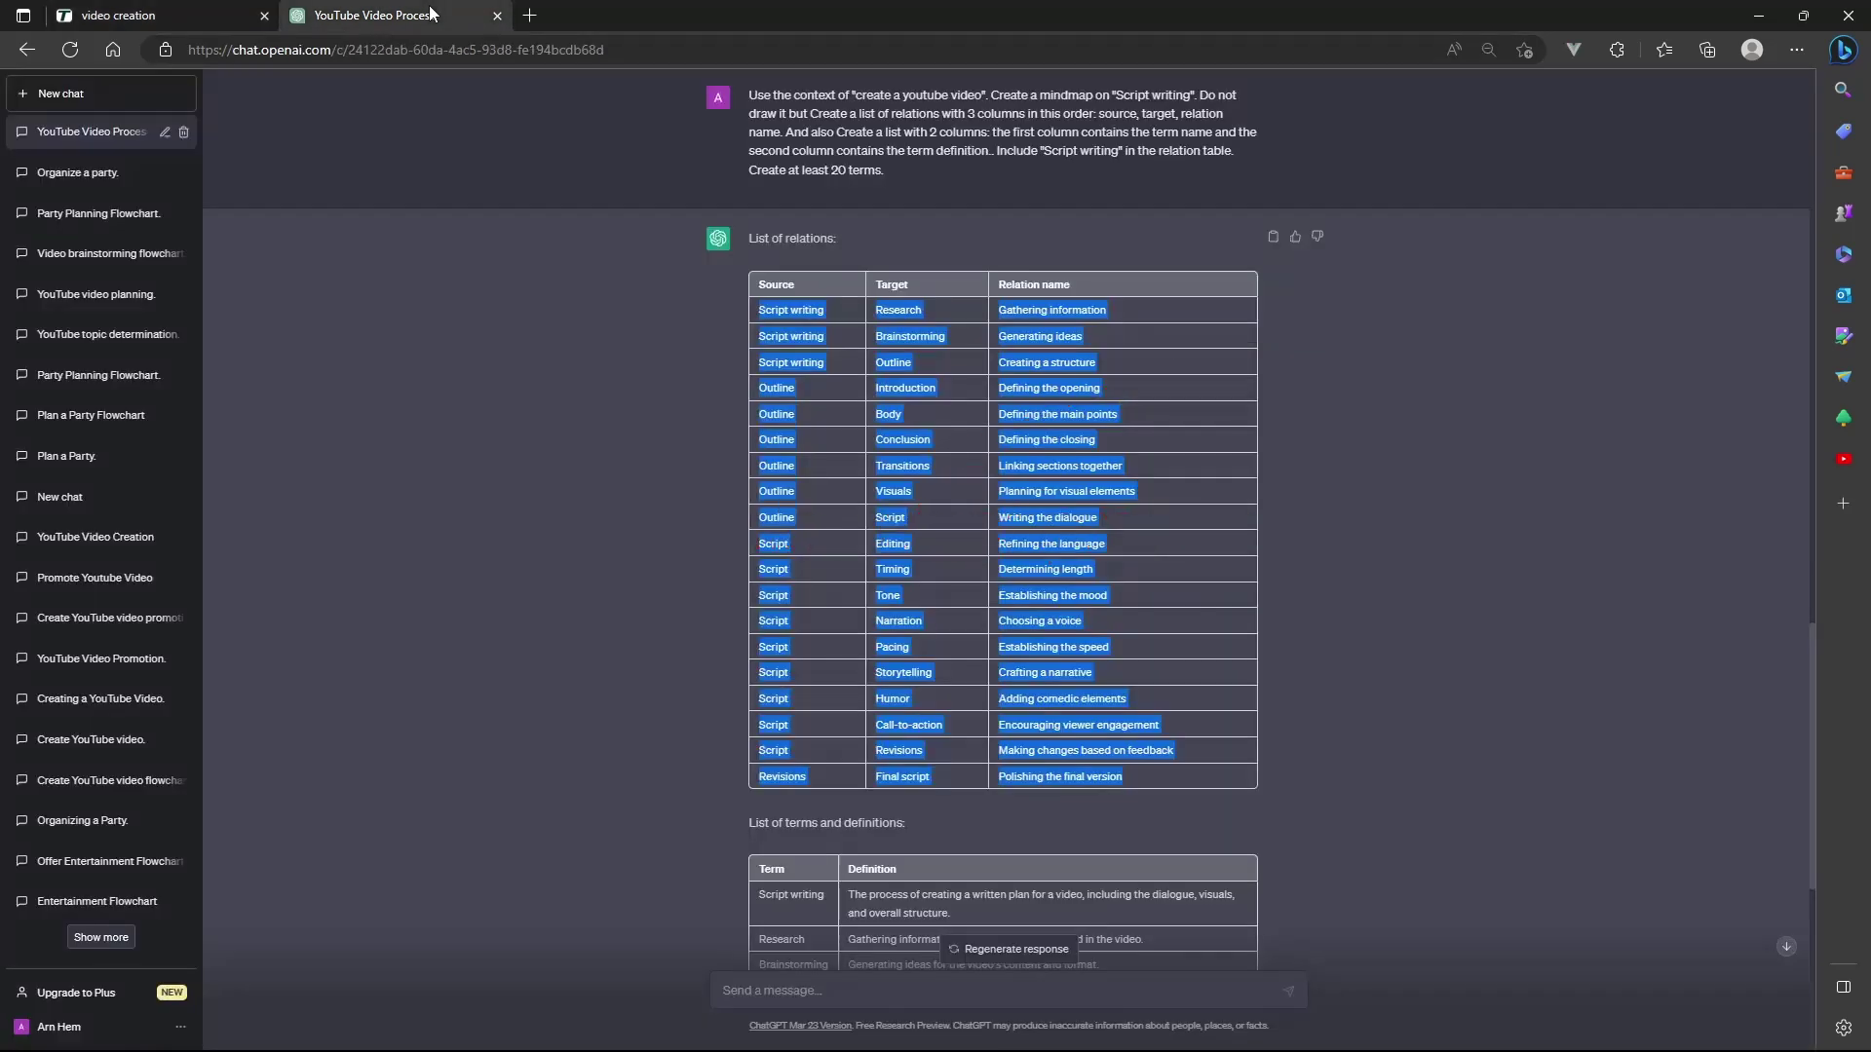
{"action": "right_click", "coordinate": [799, 386]}
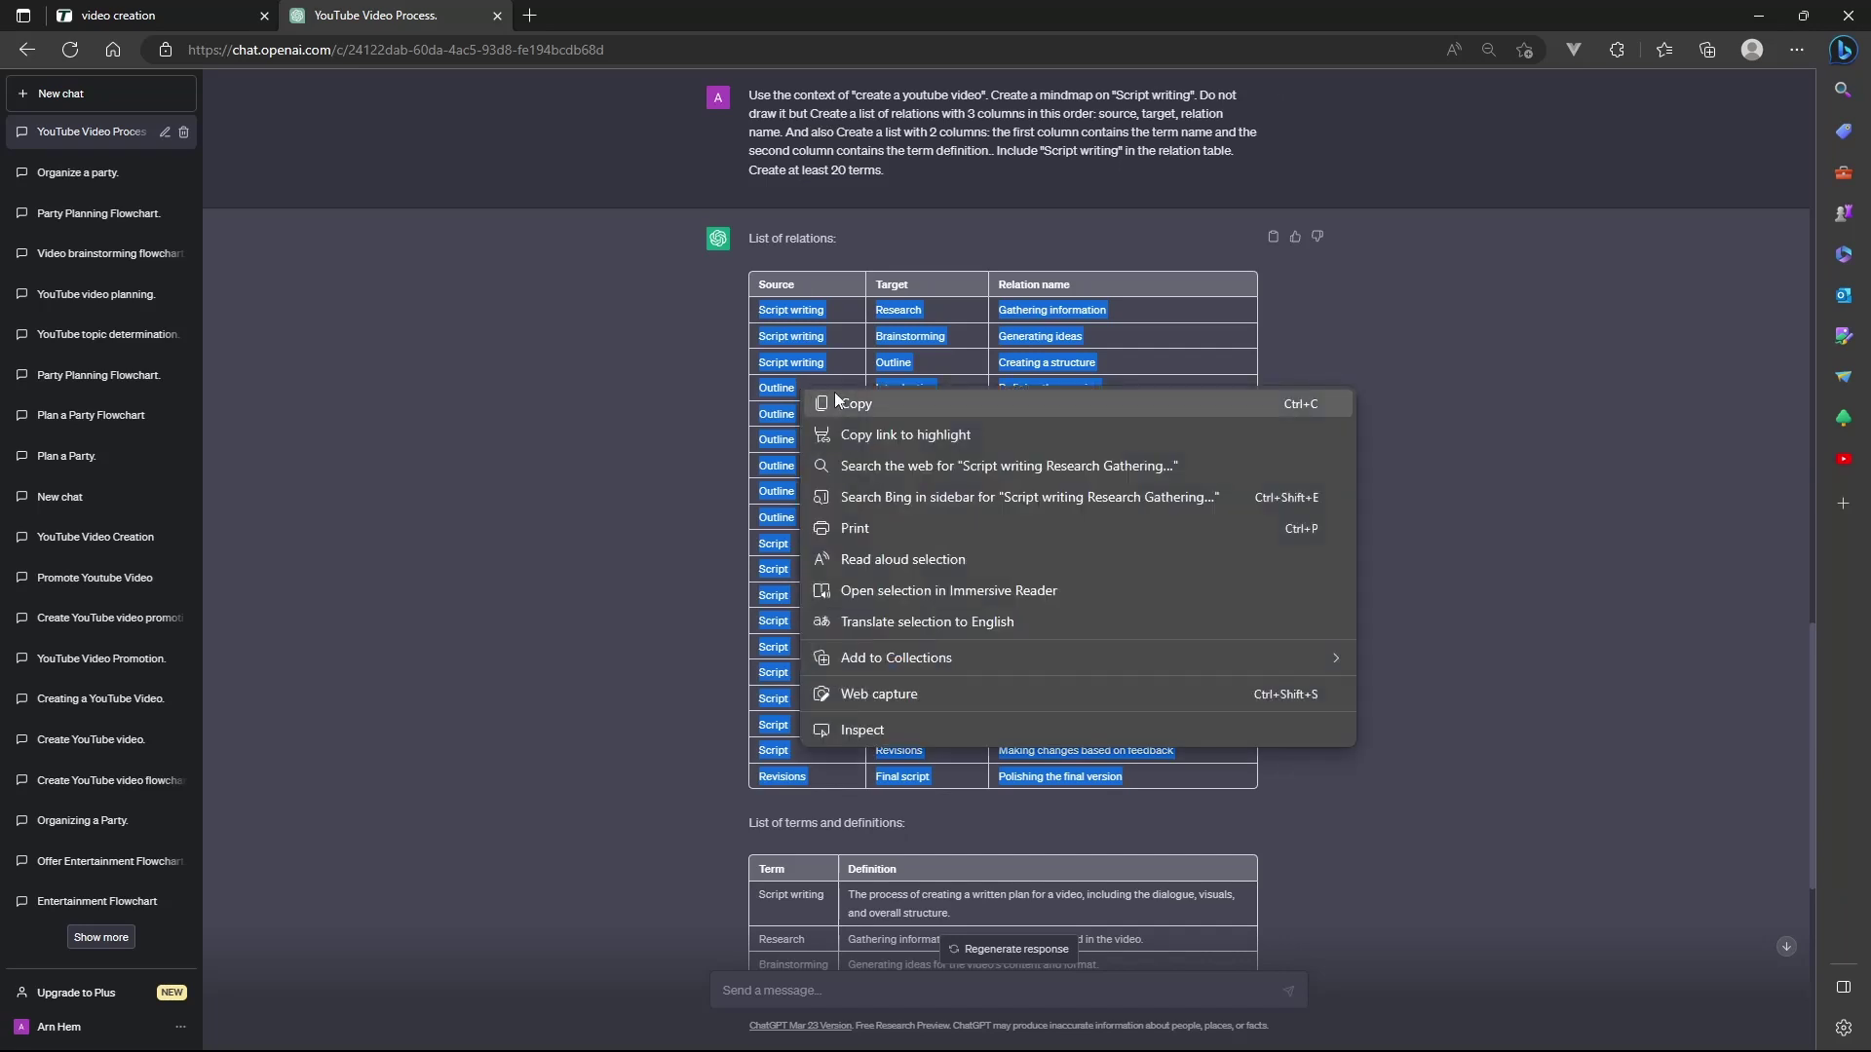
{"action": "left_click", "coordinate": [850, 404]}
{"action": "left_click", "coordinate": [205, 13]}
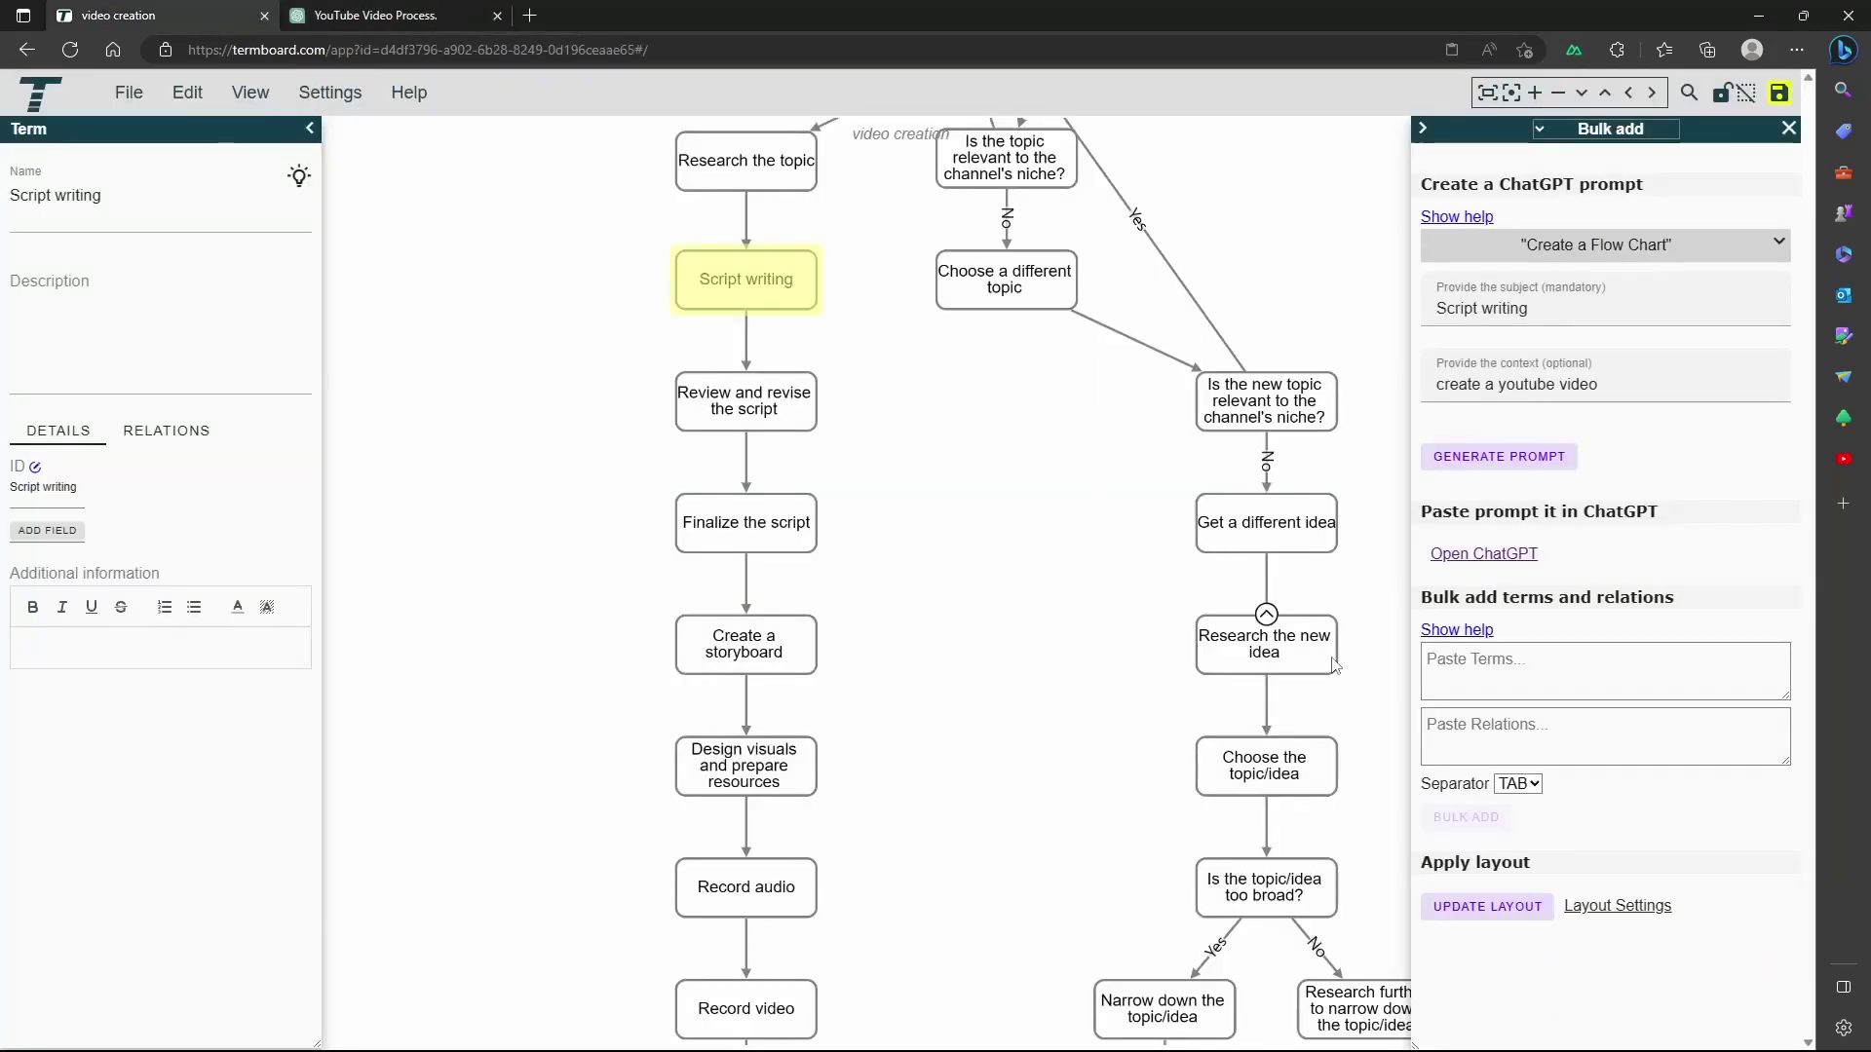
{"action": "left_click", "coordinate": [1455, 726]}
{"action": "key", "text": "ctrl+v"}
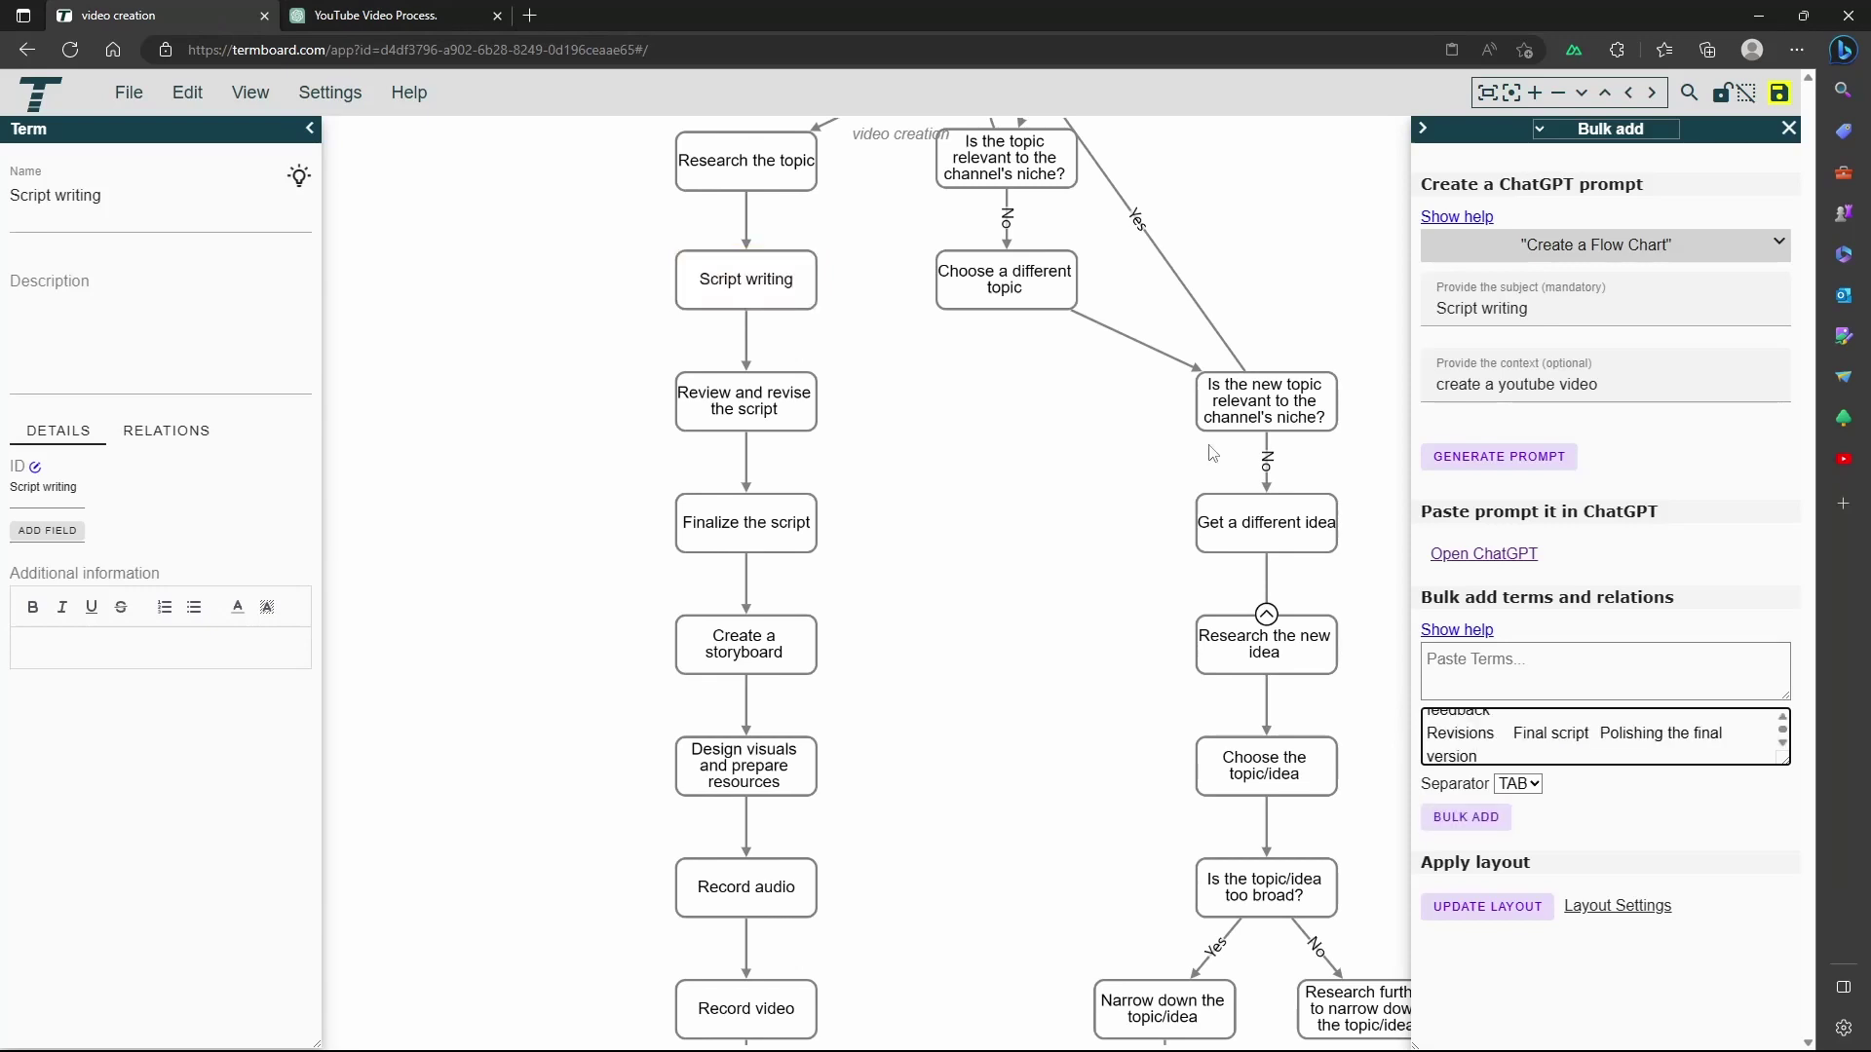
- Select and copy ChatGPT's full terms-and-definitions table
{"action": "left_click", "coordinate": [409, 14]}
{"action": "scroll", "coordinate": [978, 542], "scroll_direction": "down", "scroll_amount": 6}
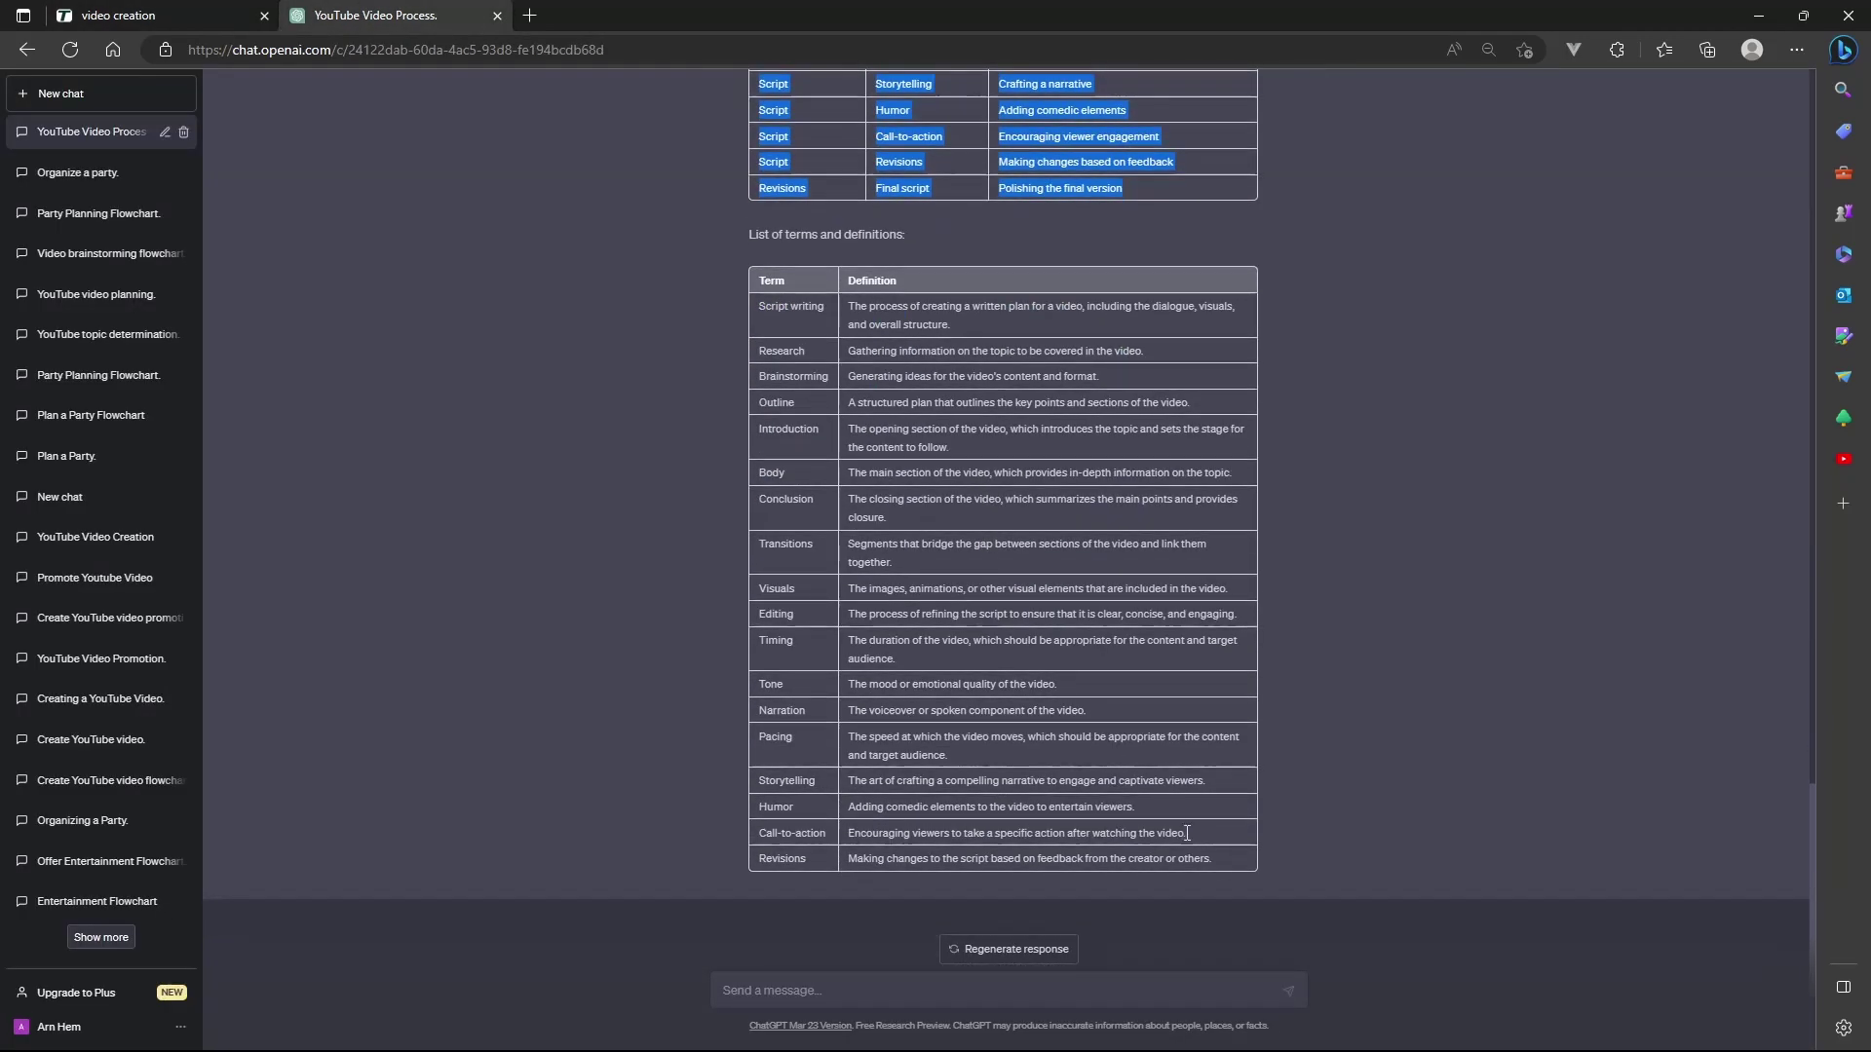
{"action": "left_click_drag", "start_coordinate": [1212, 858], "coordinate": [764, 315]}
{"action": "right_click", "coordinate": [766, 329]}
{"action": "left_click", "coordinate": [809, 363]}
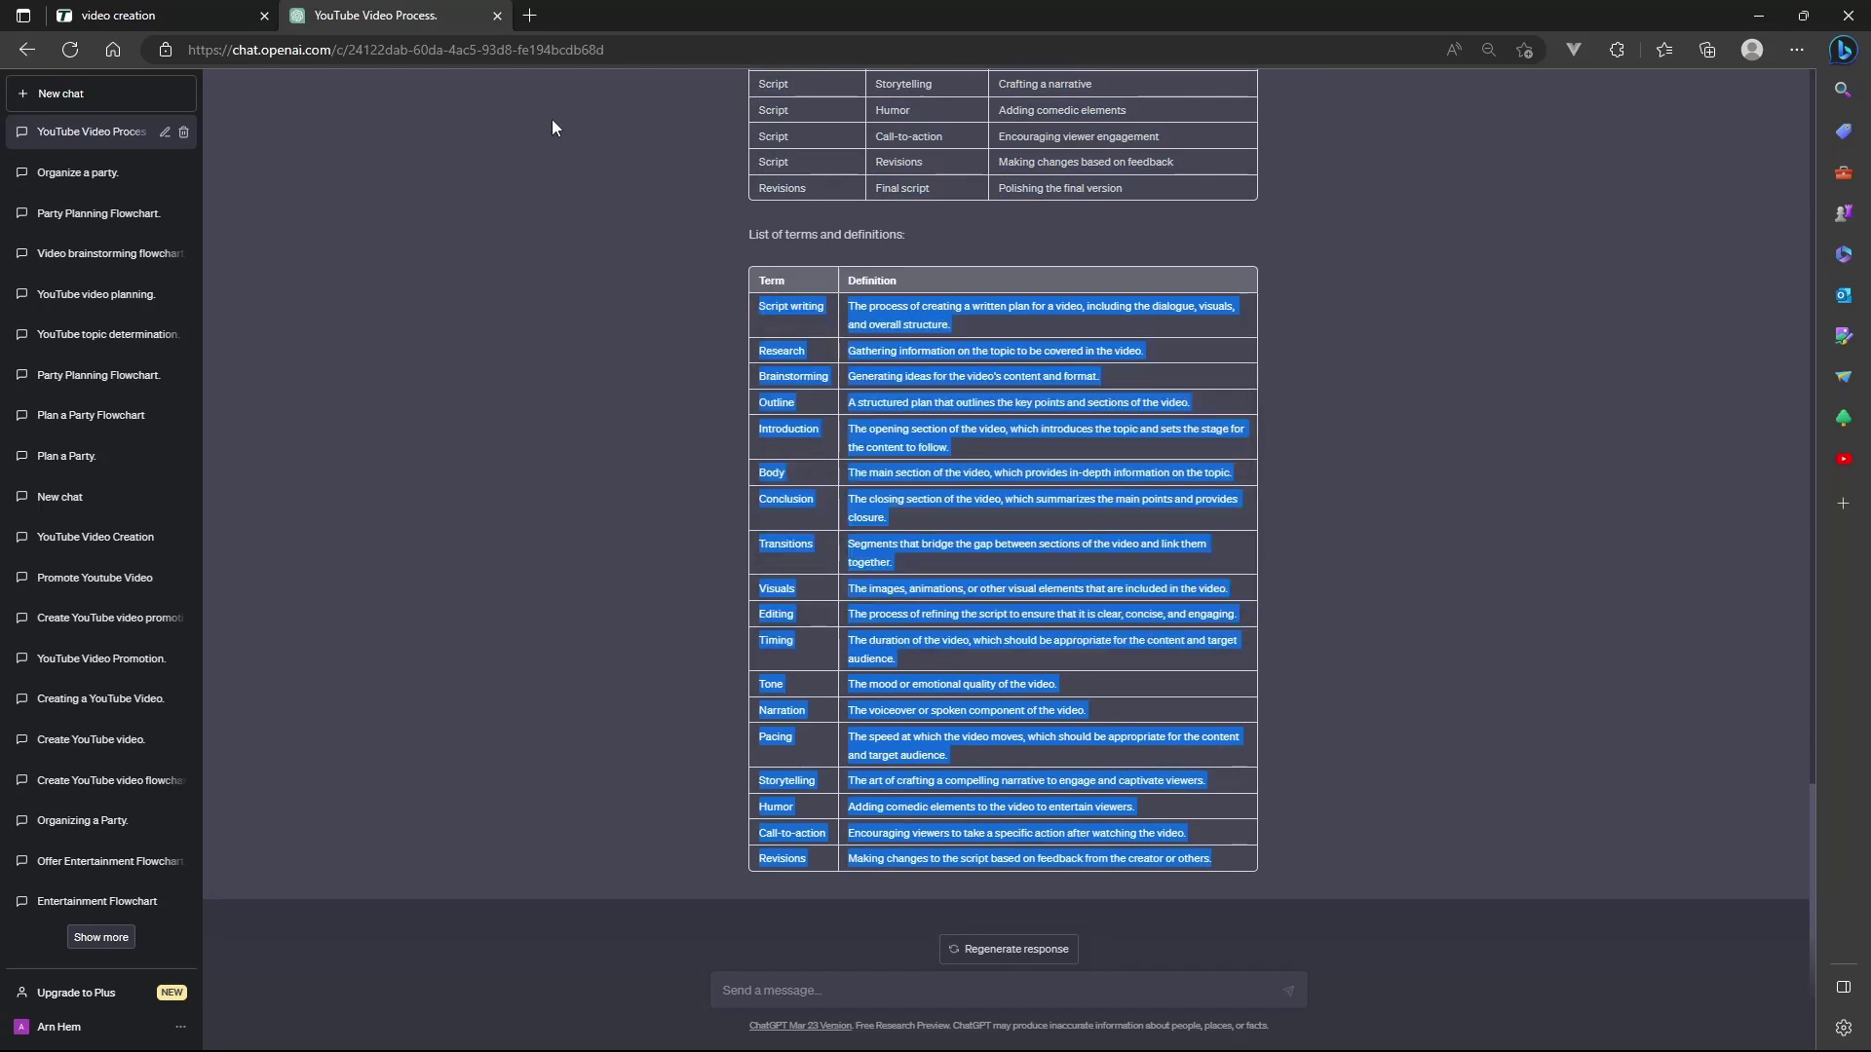
- Paste the ChatGPT Script writing terms table into Termboard's Paste Terms box and bulk-add them
{"action": "left_click", "coordinate": [183, 19]}
{"action": "left_click", "coordinate": [1612, 657]}
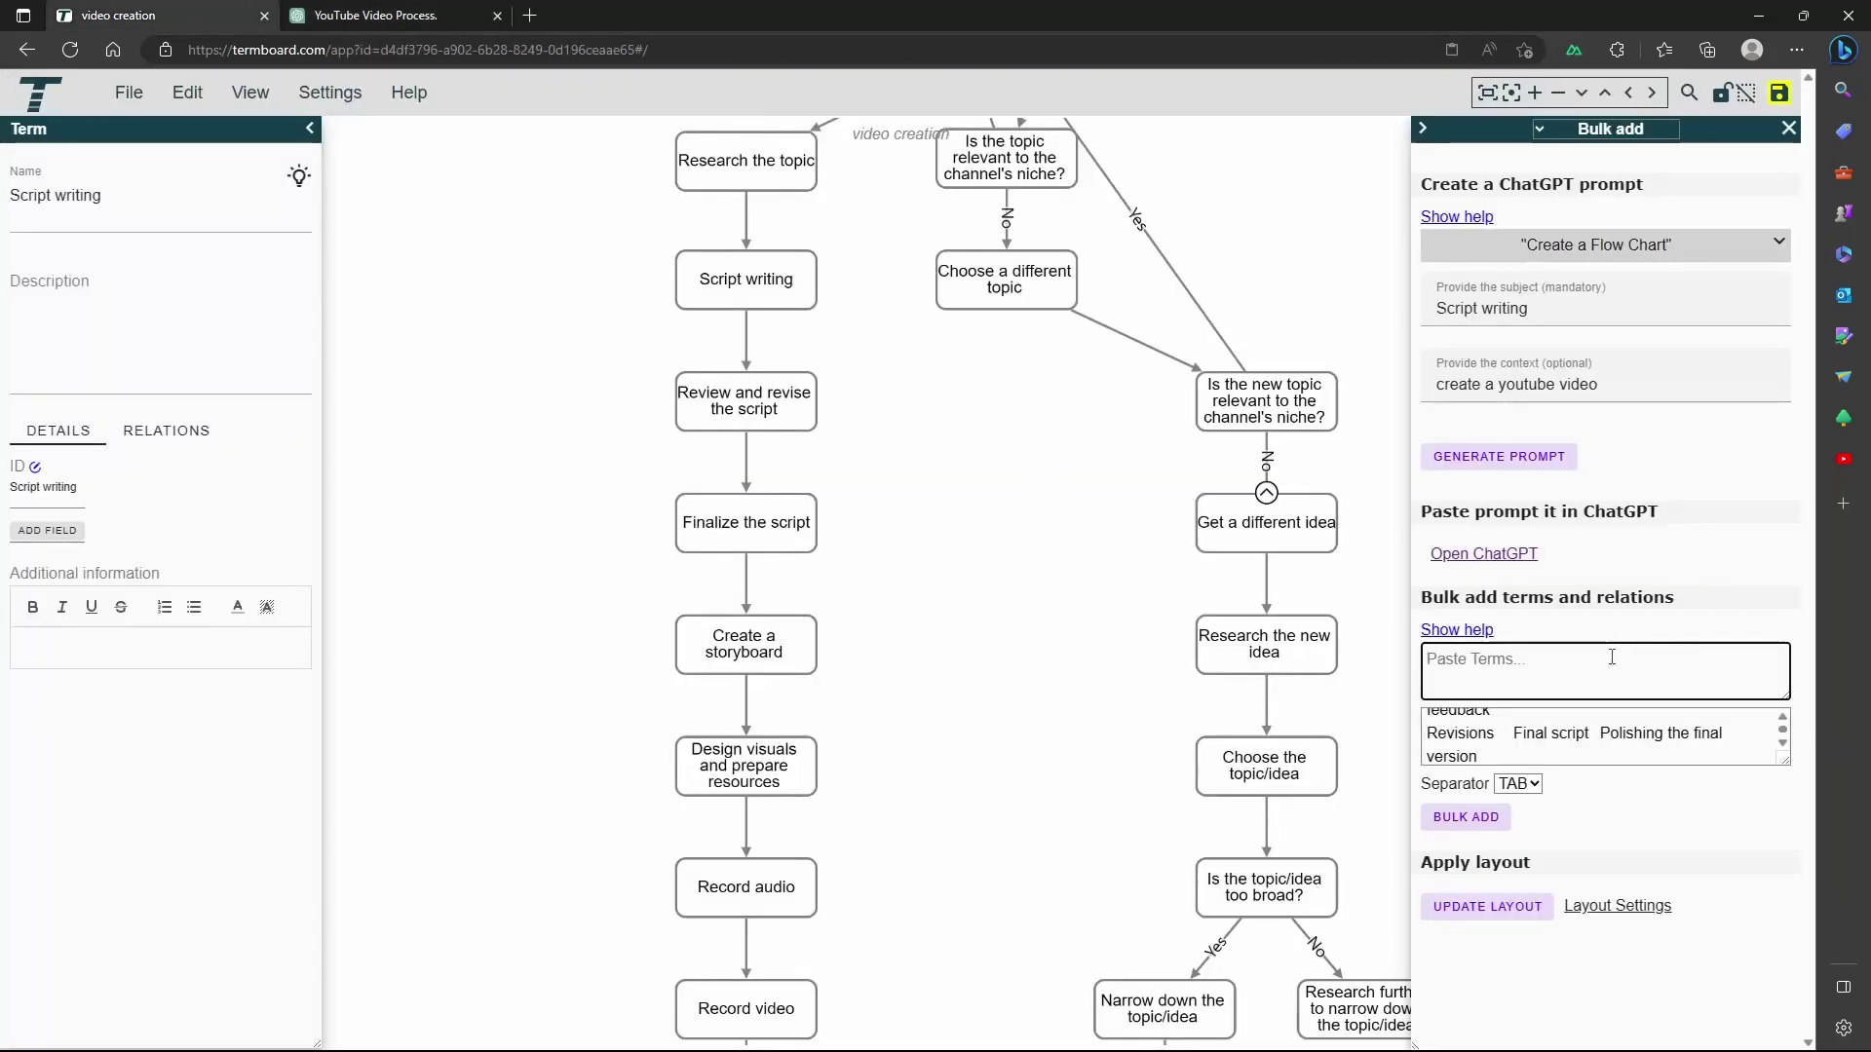
{"action": "key", "text": "ctrl+v"}
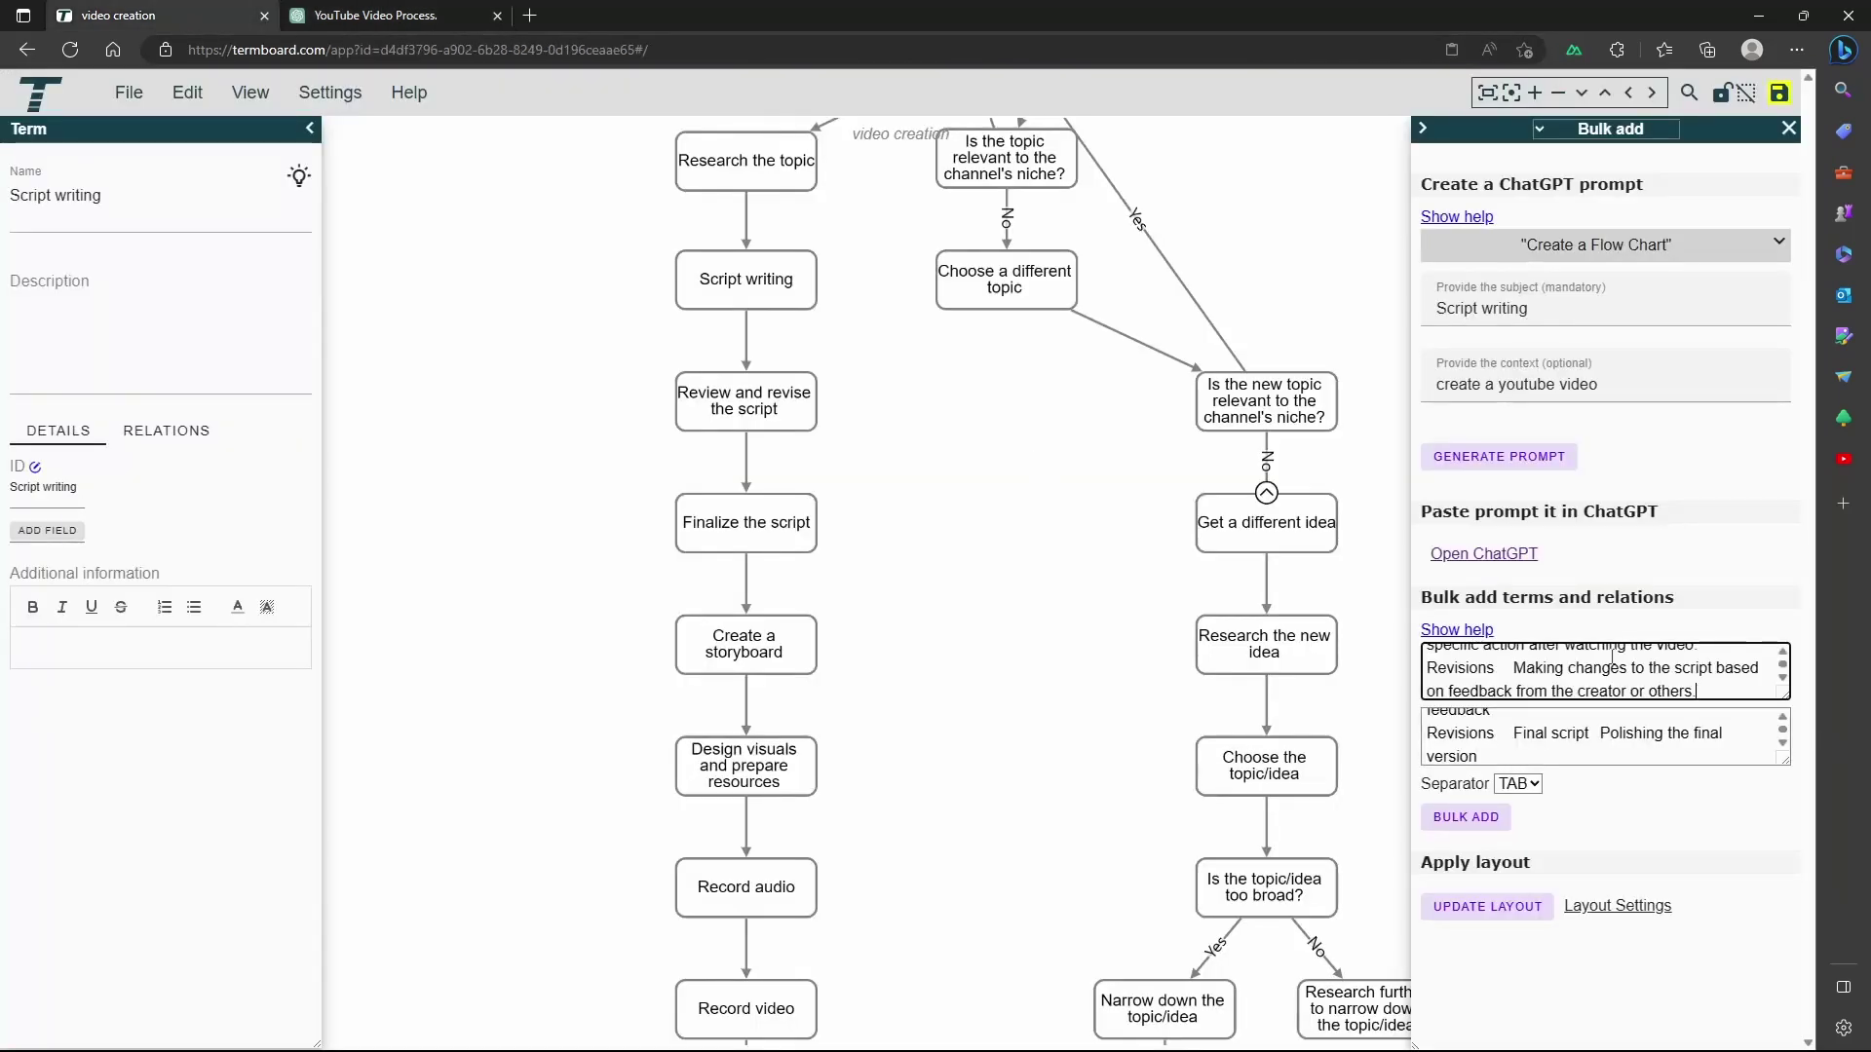
{"action": "left_click", "coordinate": [1483, 822]}
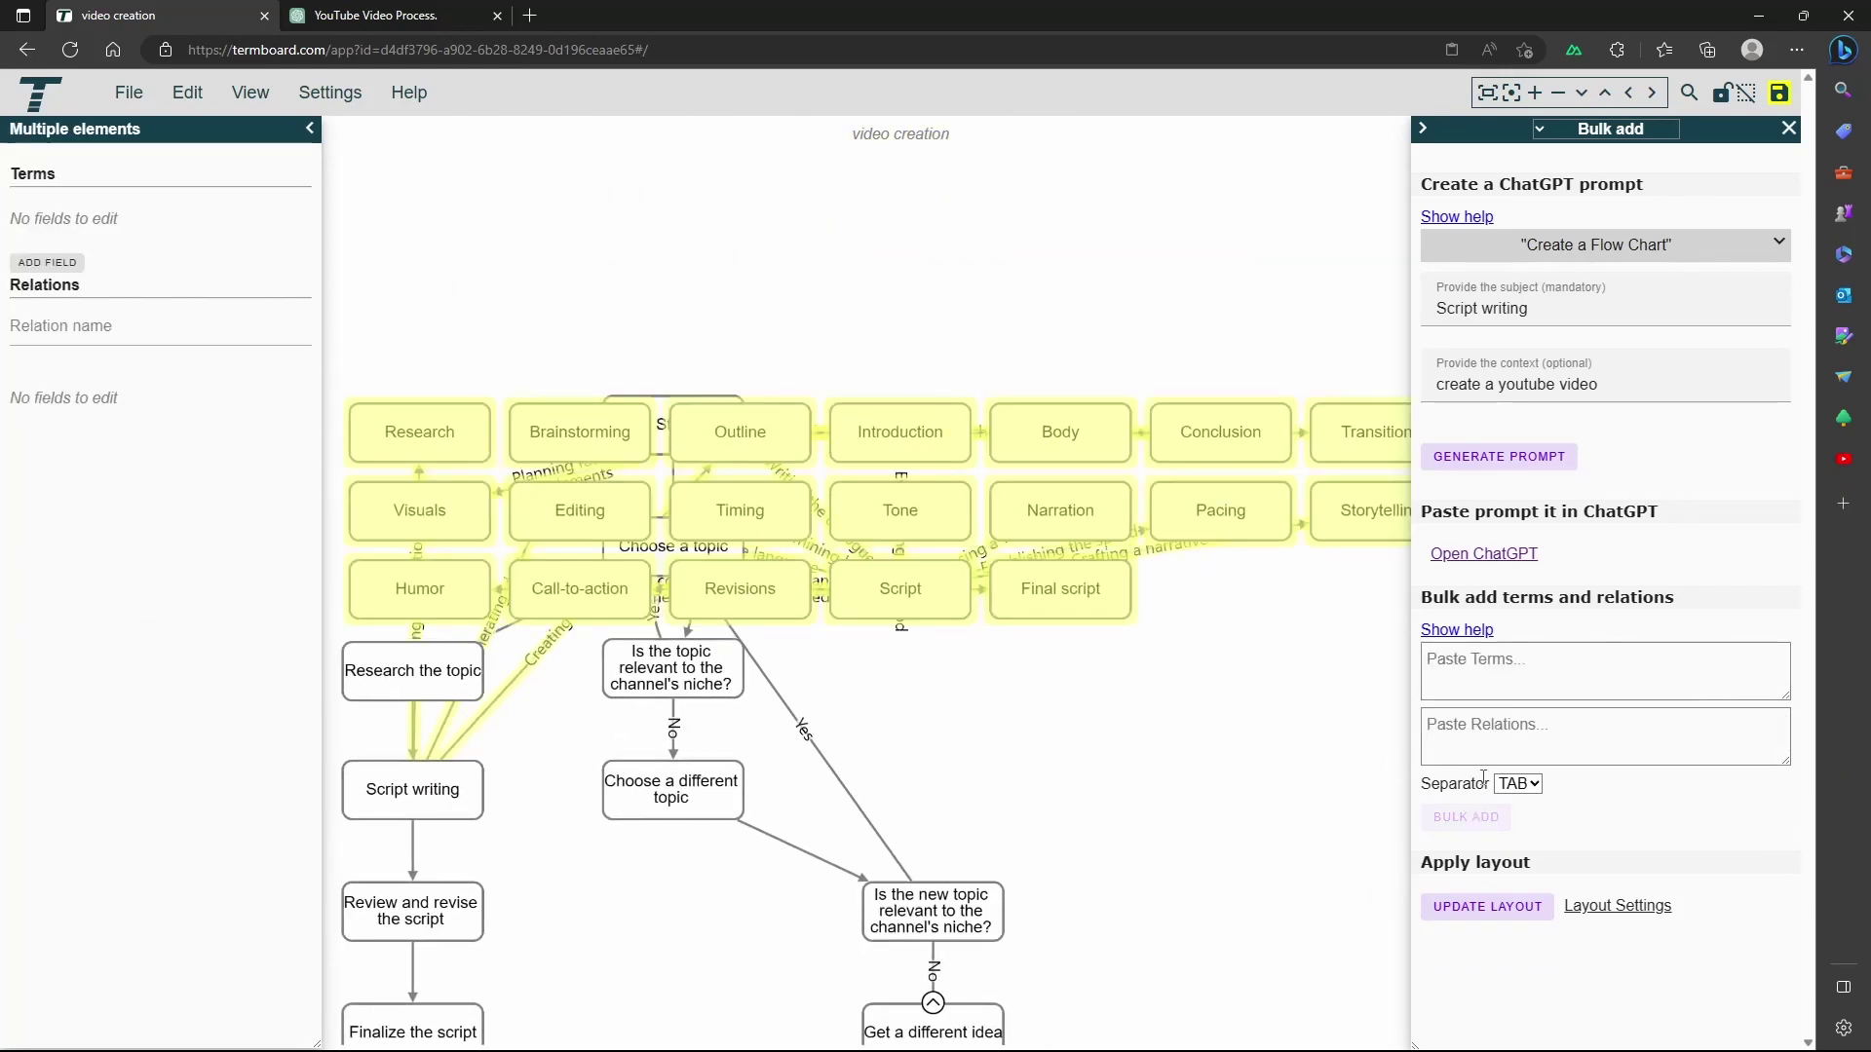
- Run the automatic Cola layout on only the selected new Script writing nodes
{"action": "left_click", "coordinate": [1619, 906]}
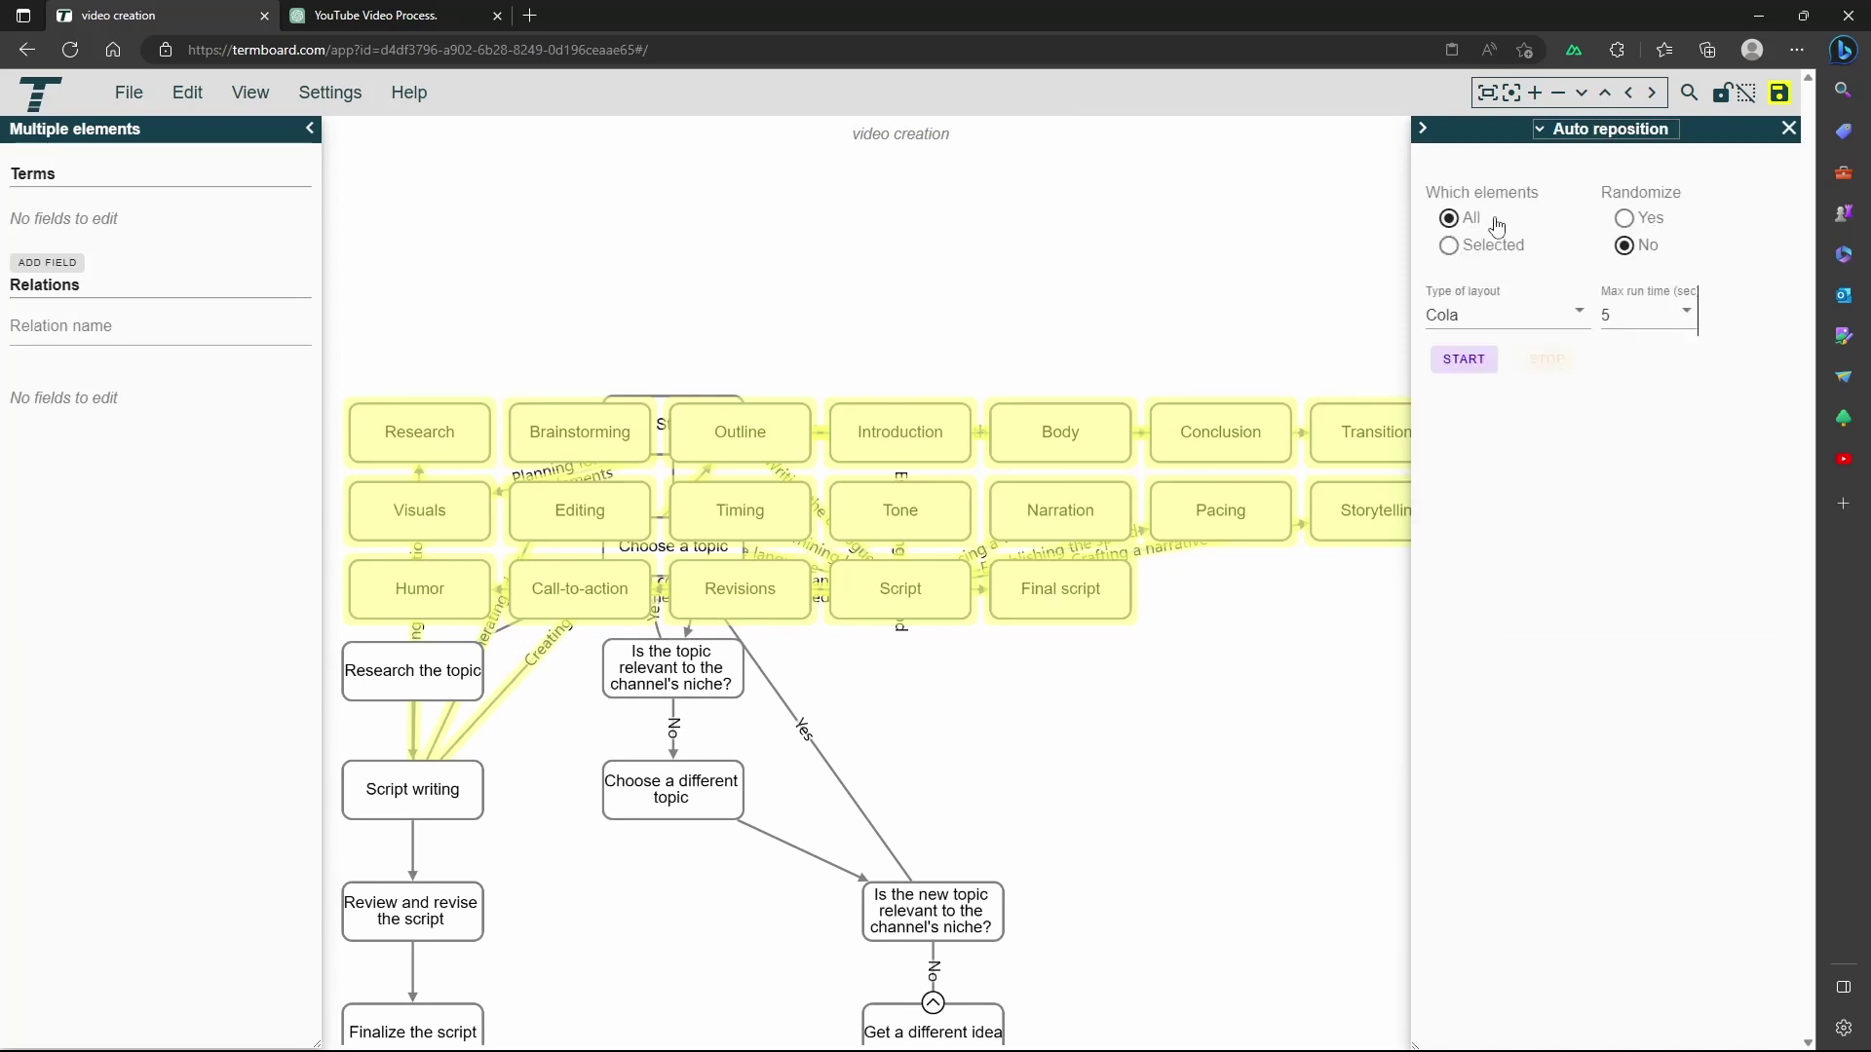
{"action": "left_click", "coordinate": [1451, 249]}
{"action": "left_click", "coordinate": [1463, 358]}
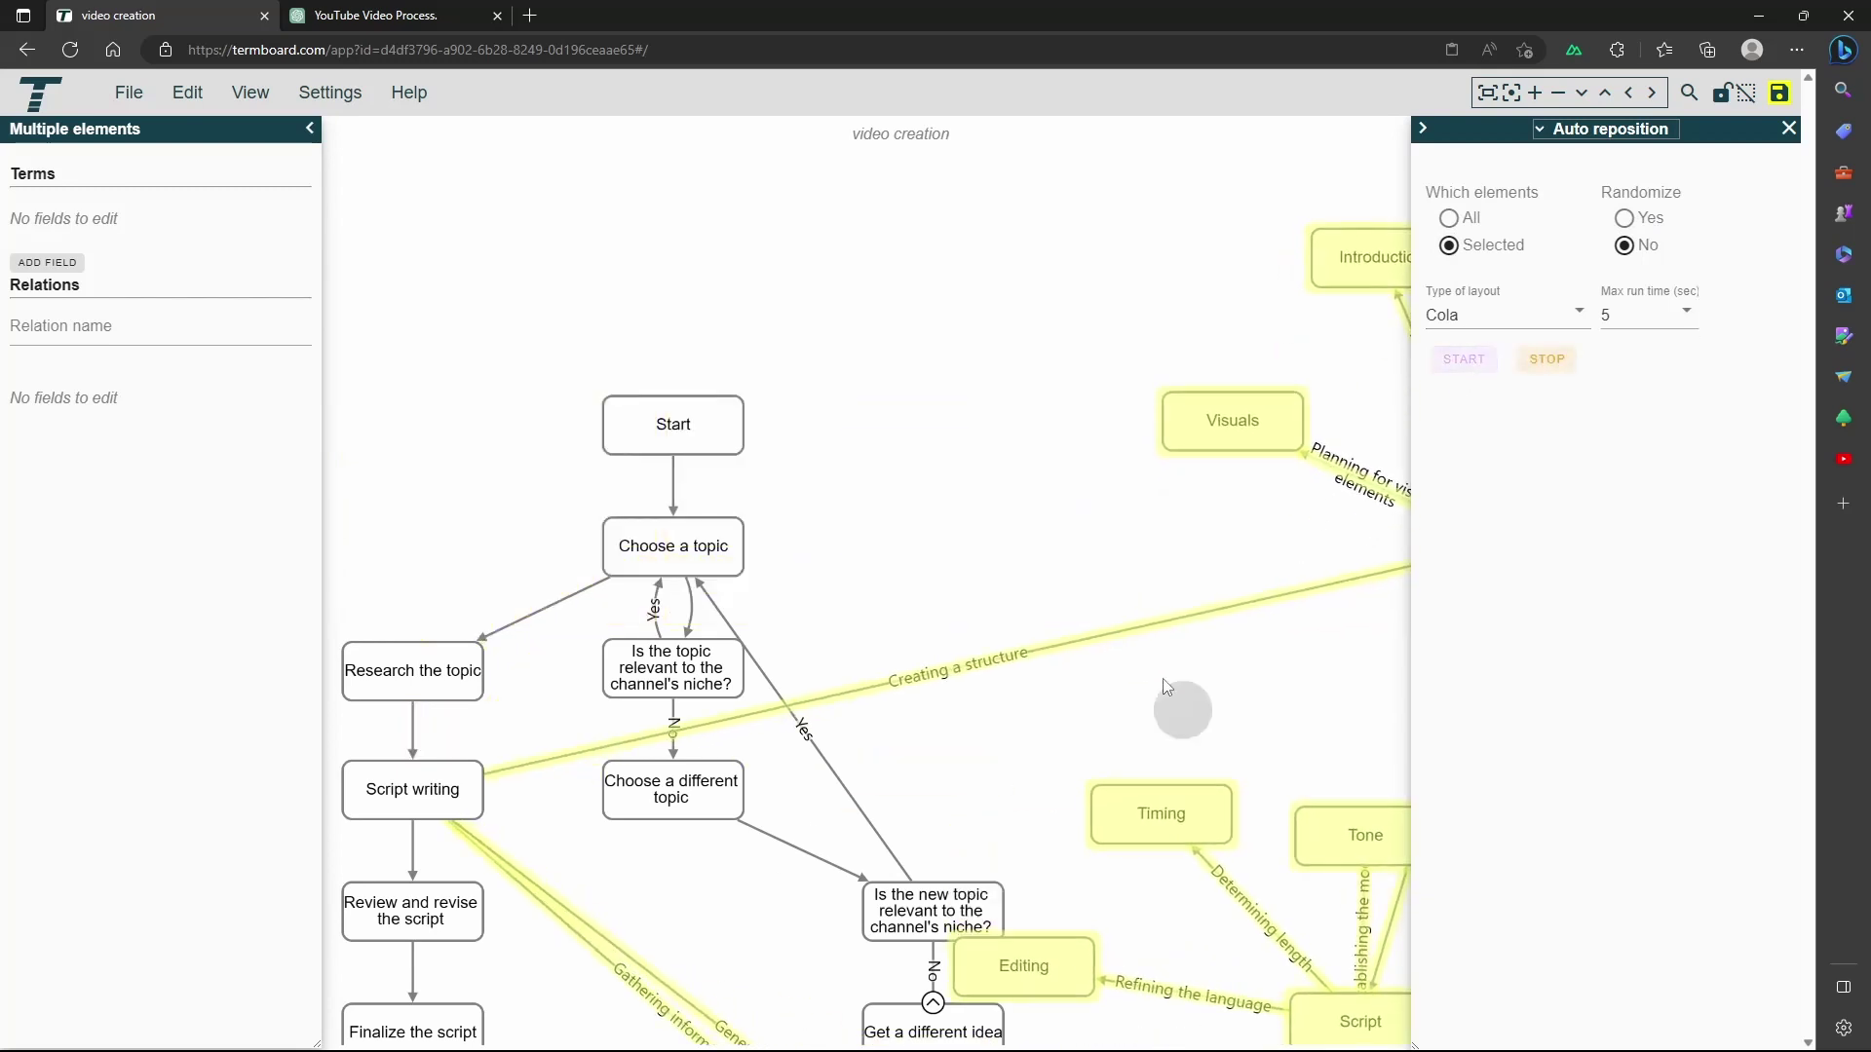
- Move the laid-out mind map left of the flowchart and deselect it
{"action": "left_click_drag", "start_coordinate": [1182, 710], "coordinate": [839, 159]}
{"action": "scroll", "coordinate": [1257, 393], "scroll_direction": "down", "scroll_amount": 5}
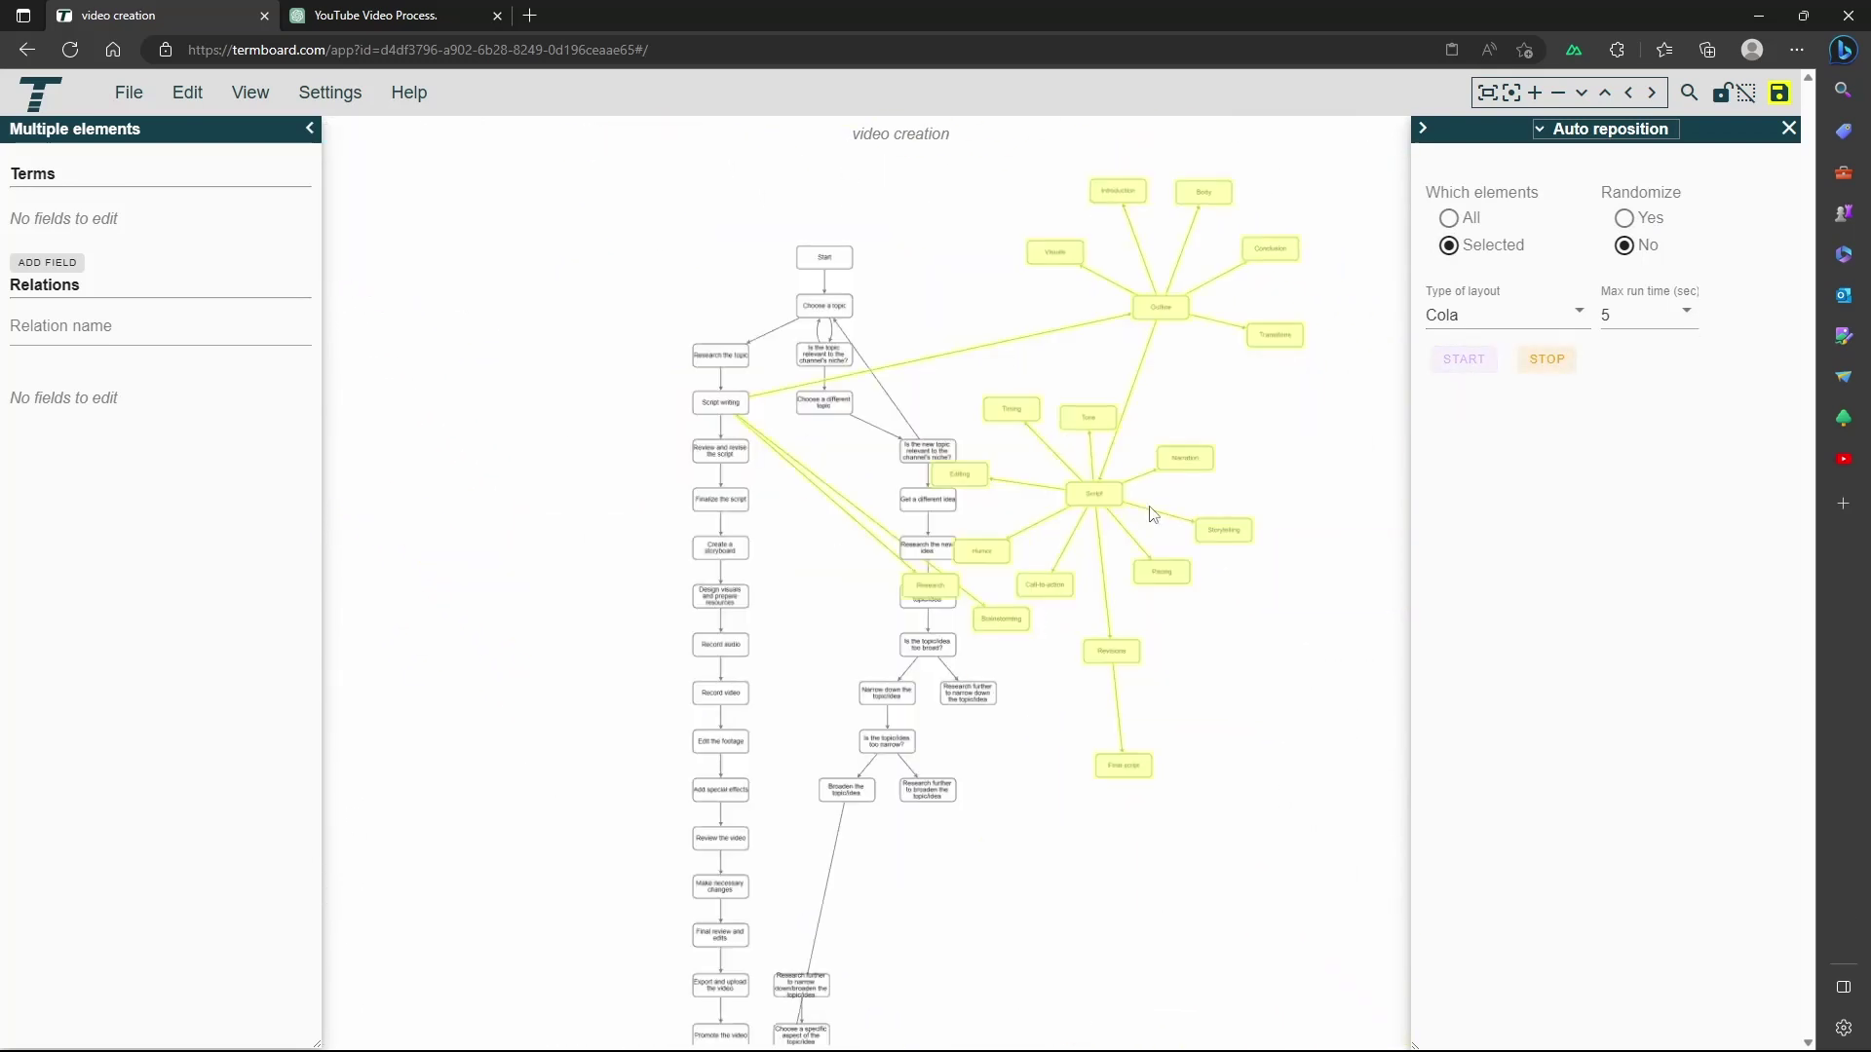
{"action": "left_click_drag", "start_coordinate": [1206, 588], "coordinate": [1167, 670]}
{"action": "left_click_drag", "start_coordinate": [1004, 542], "coordinate": [435, 526]}
{"action": "left_click_drag", "start_coordinate": [546, 599], "coordinate": [851, 682]}
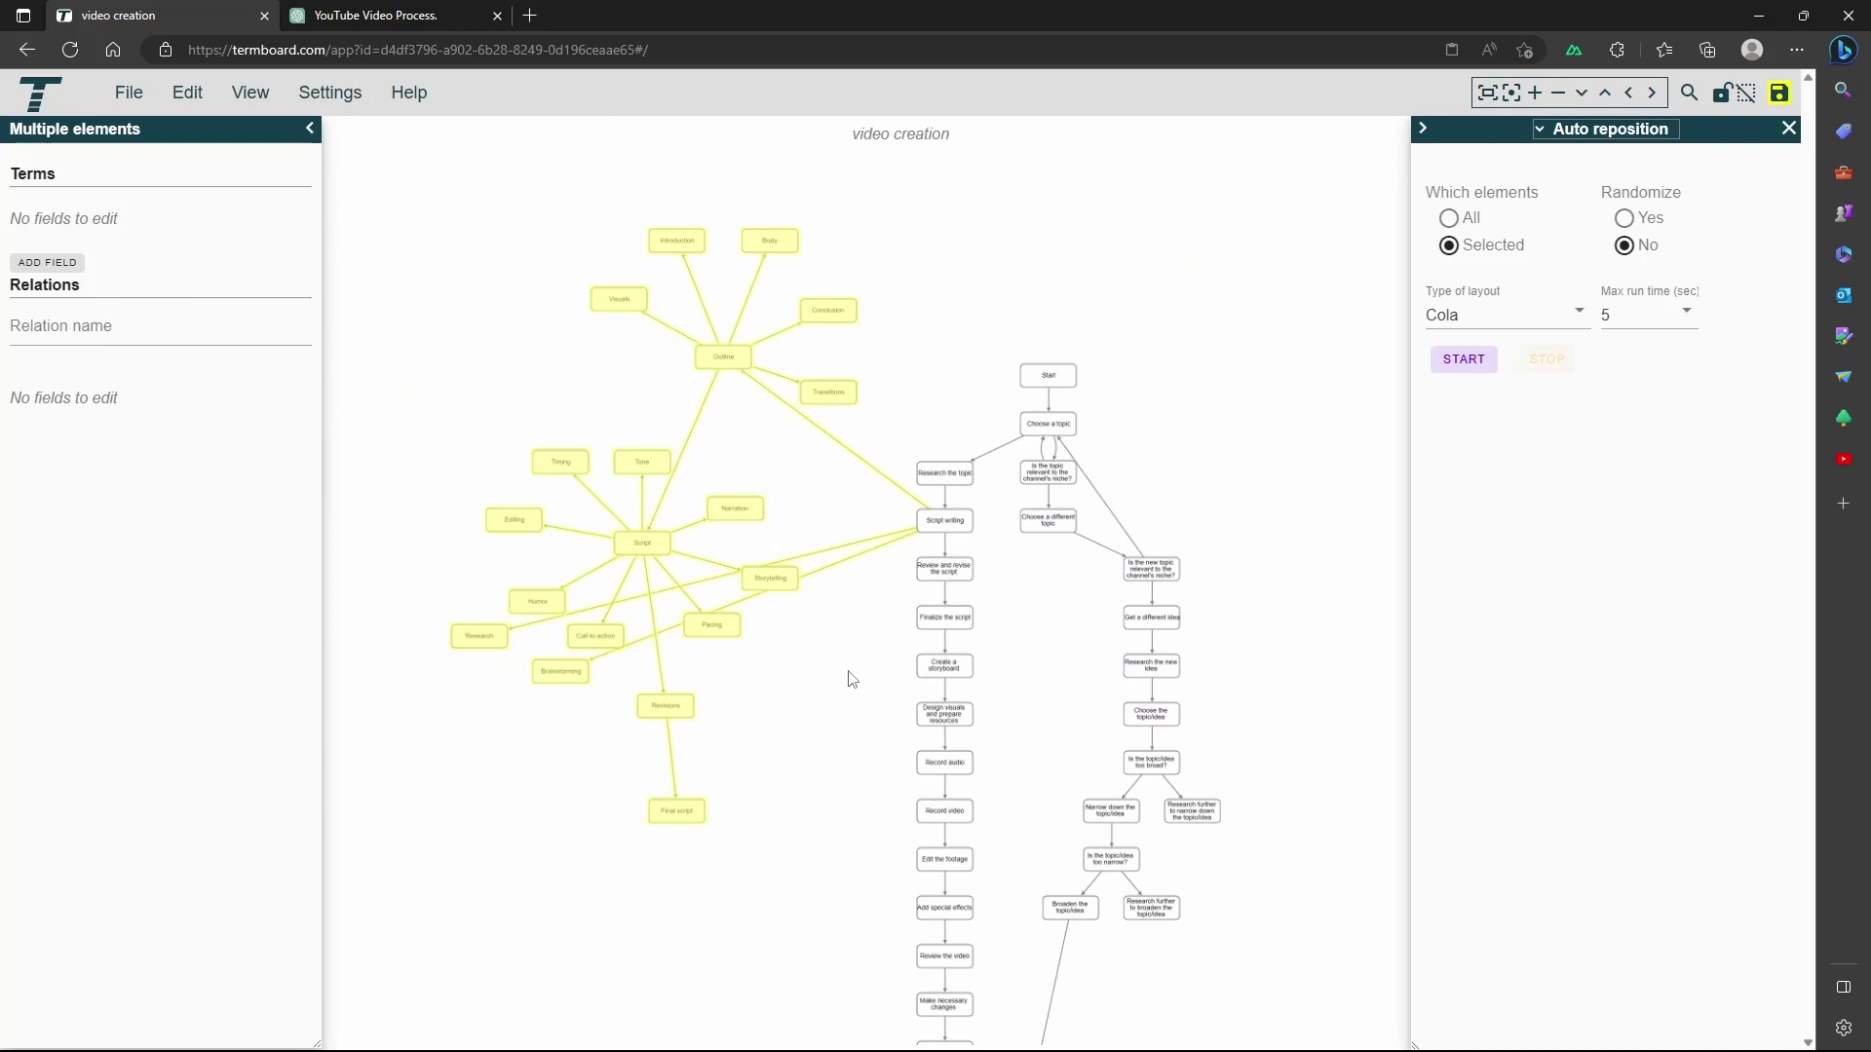
{"action": "left_click", "coordinate": [851, 679]}
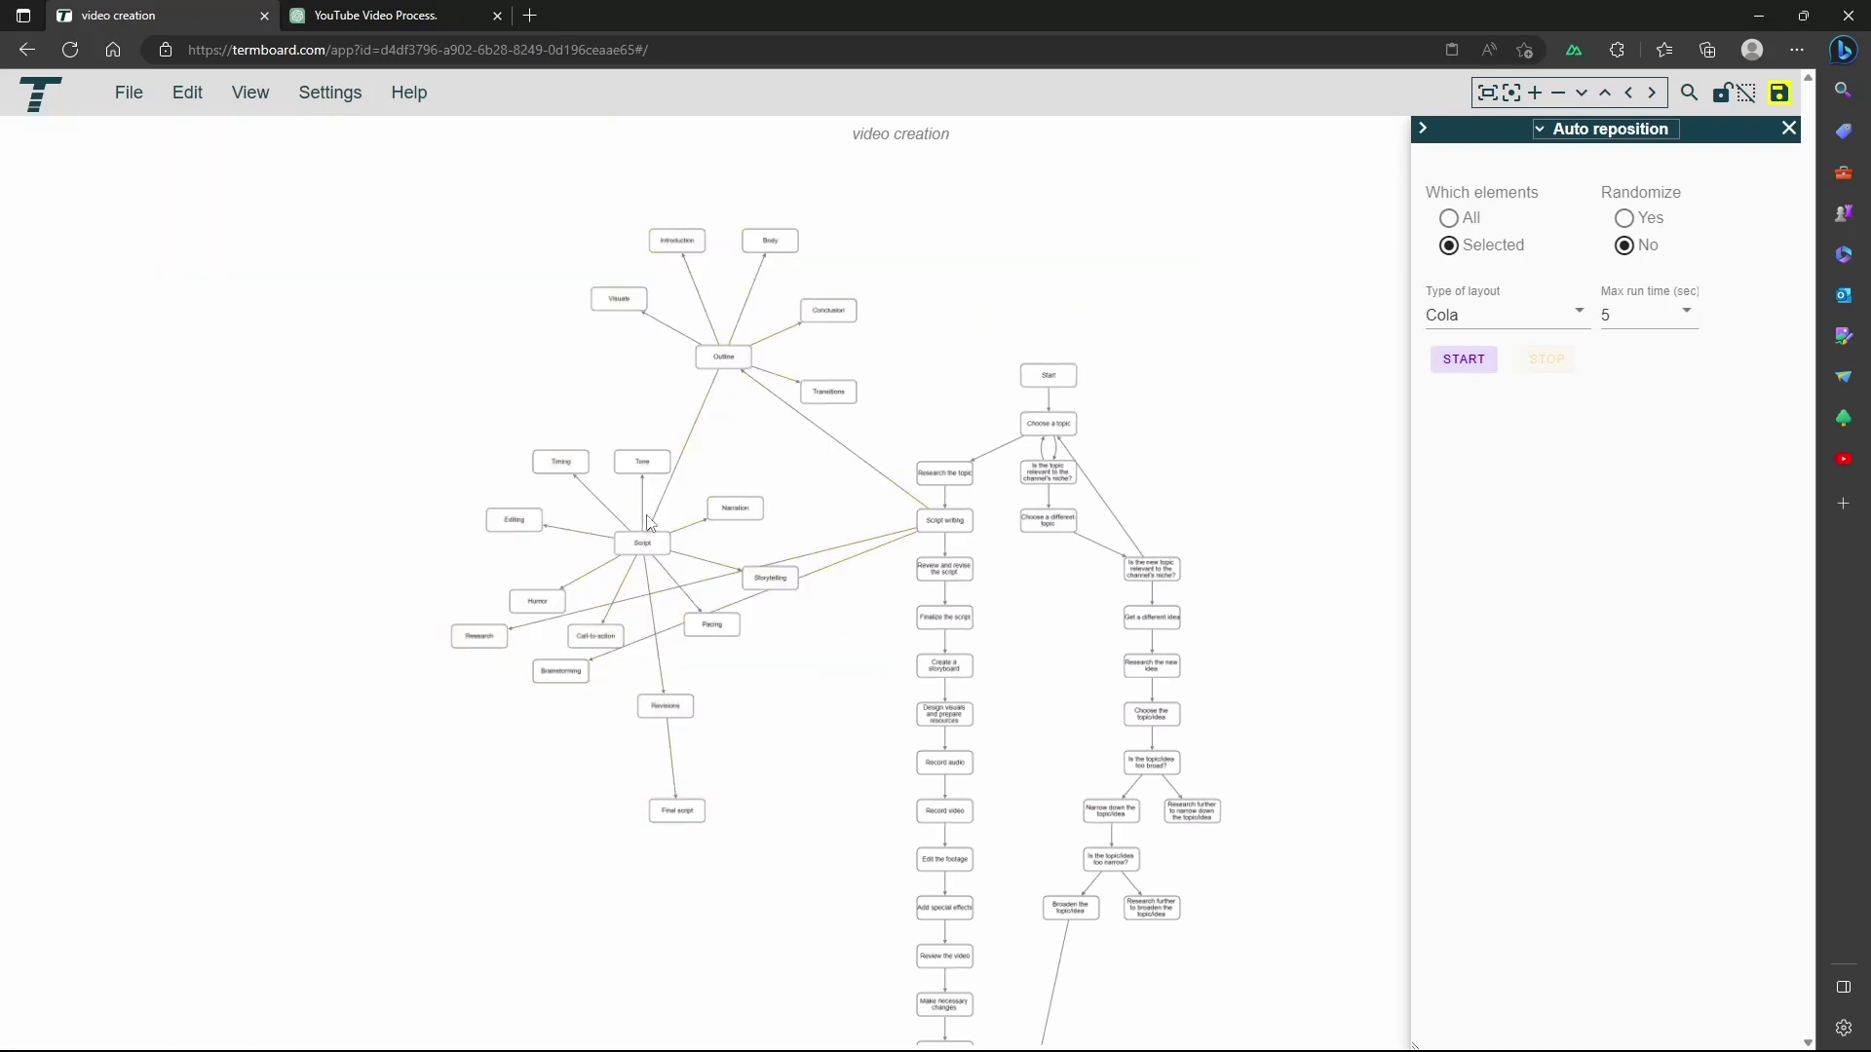
{"action": "scroll", "coordinate": [626, 546], "scroll_direction": "up", "scroll_amount": 5}
{"action": "left_click_drag", "start_coordinate": [971, 544], "coordinate": [725, 807]}
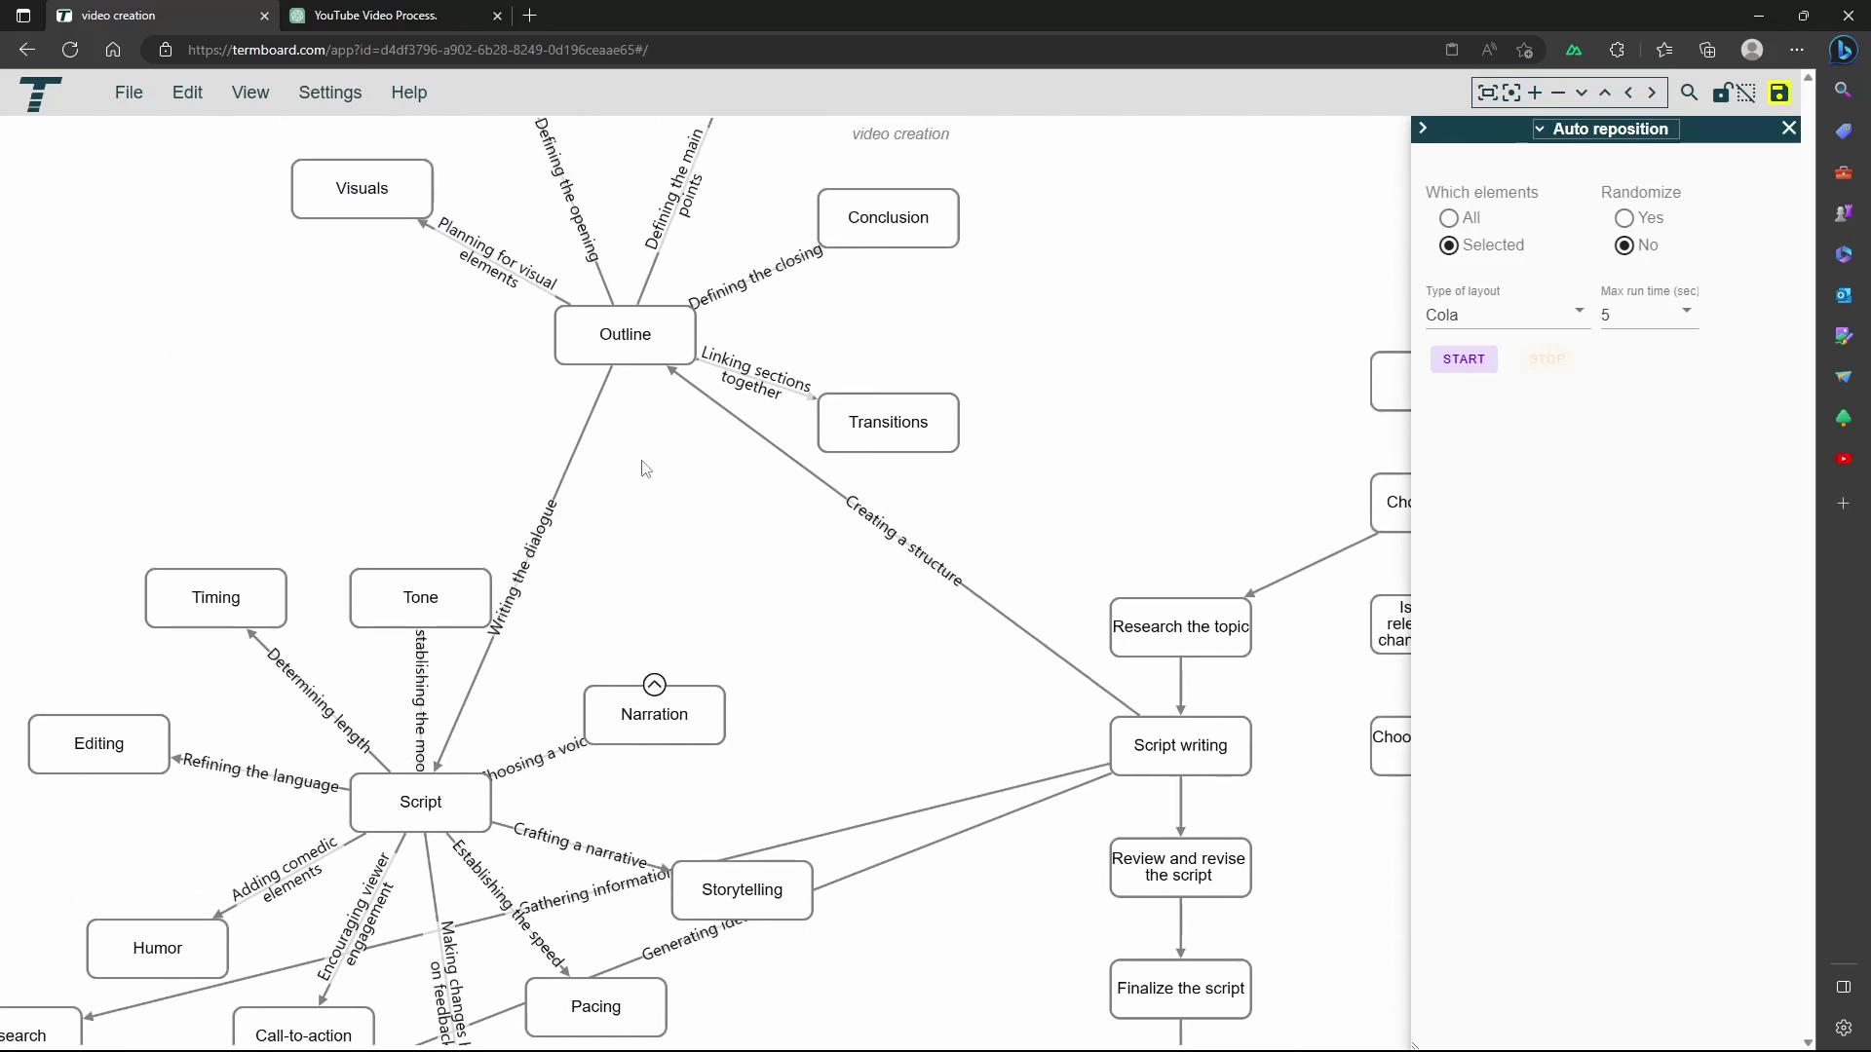
- Review the ChatGPT descriptions on the Outline and Transitions terms
{"action": "left_click", "coordinate": [641, 352]}
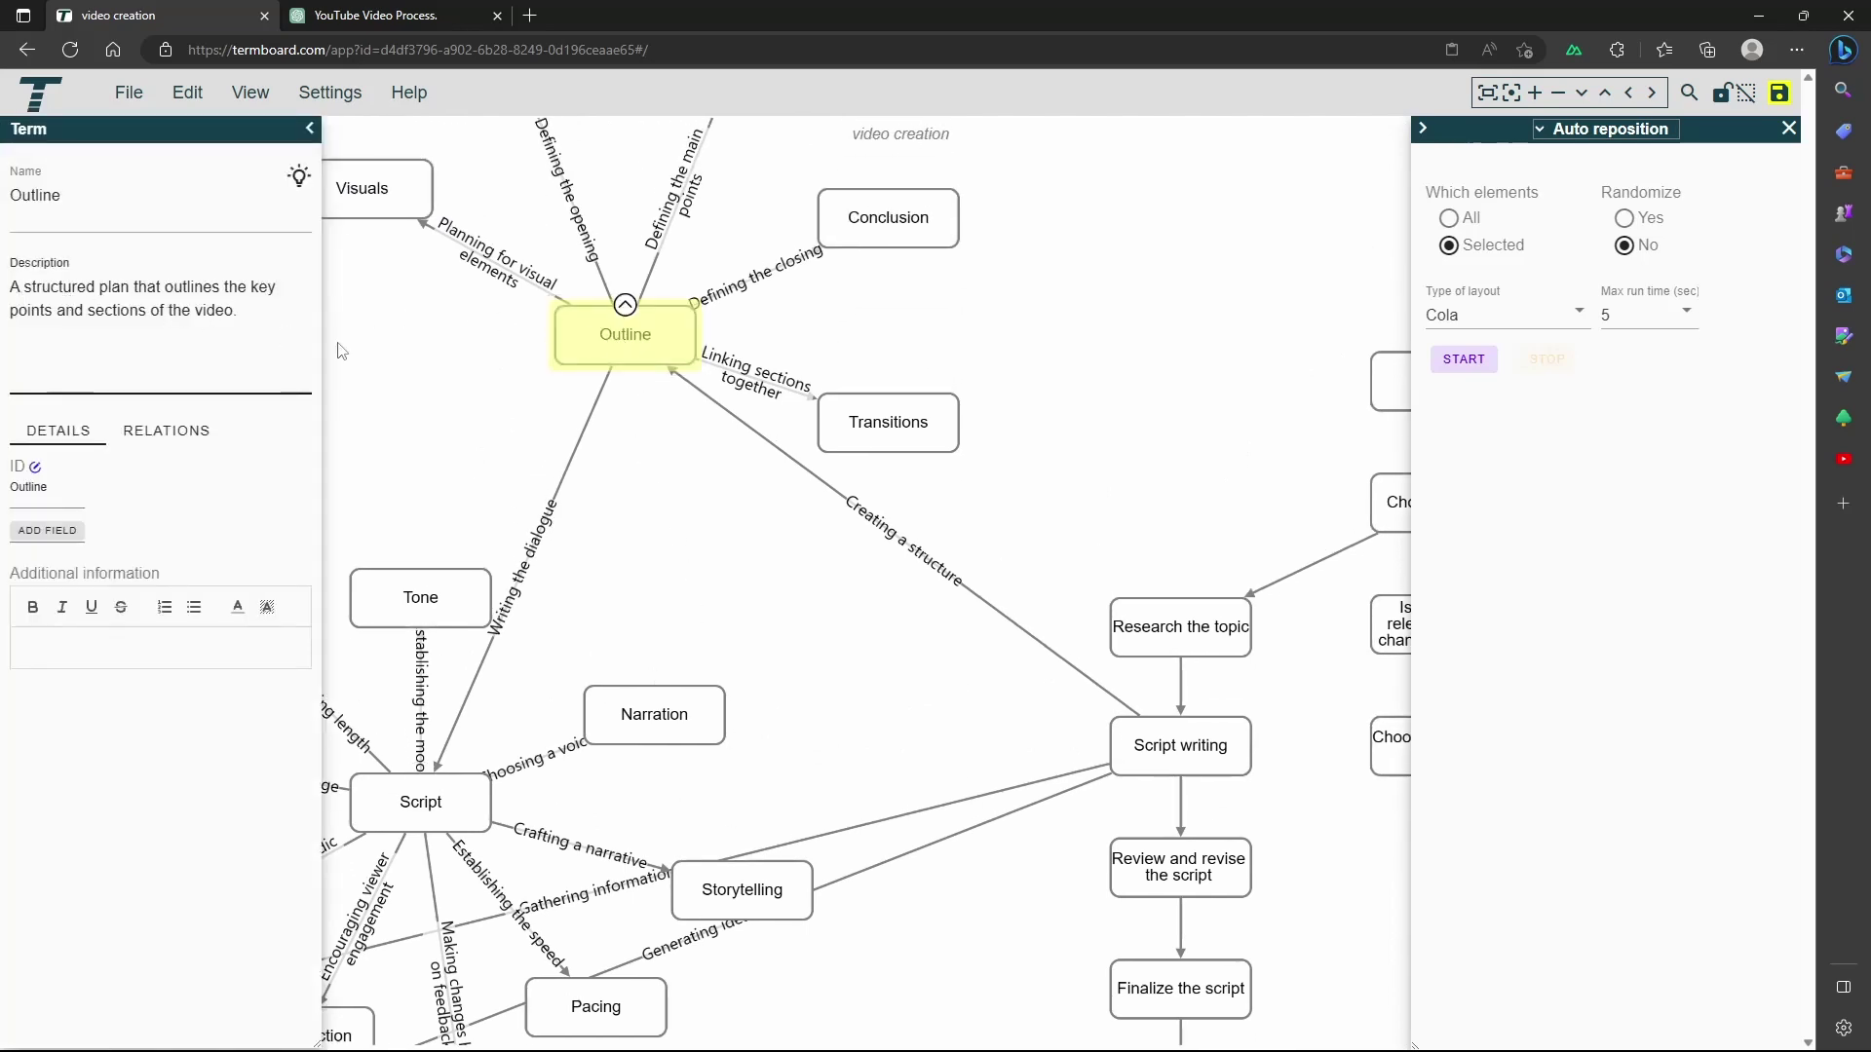
{"action": "left_click", "coordinate": [888, 402]}
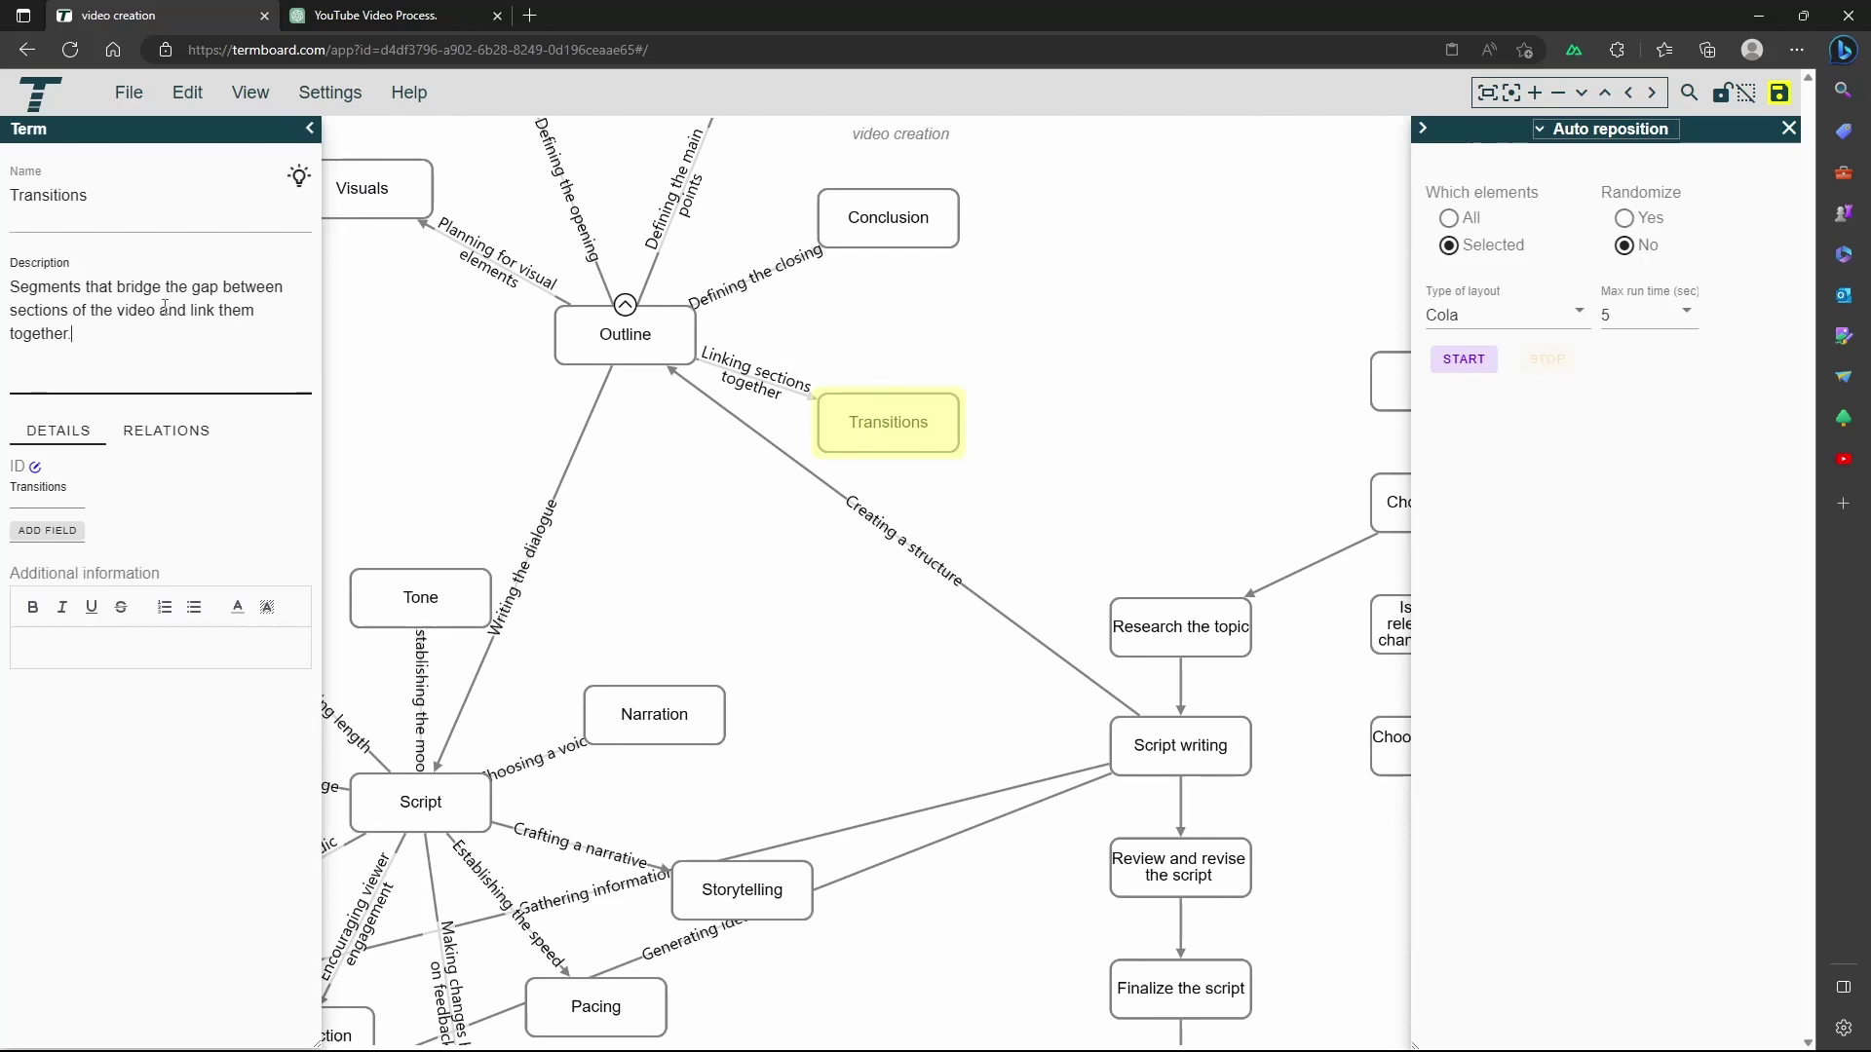
{"action": "left_click_drag", "start_coordinate": [764, 630], "coordinate": [819, 368]}
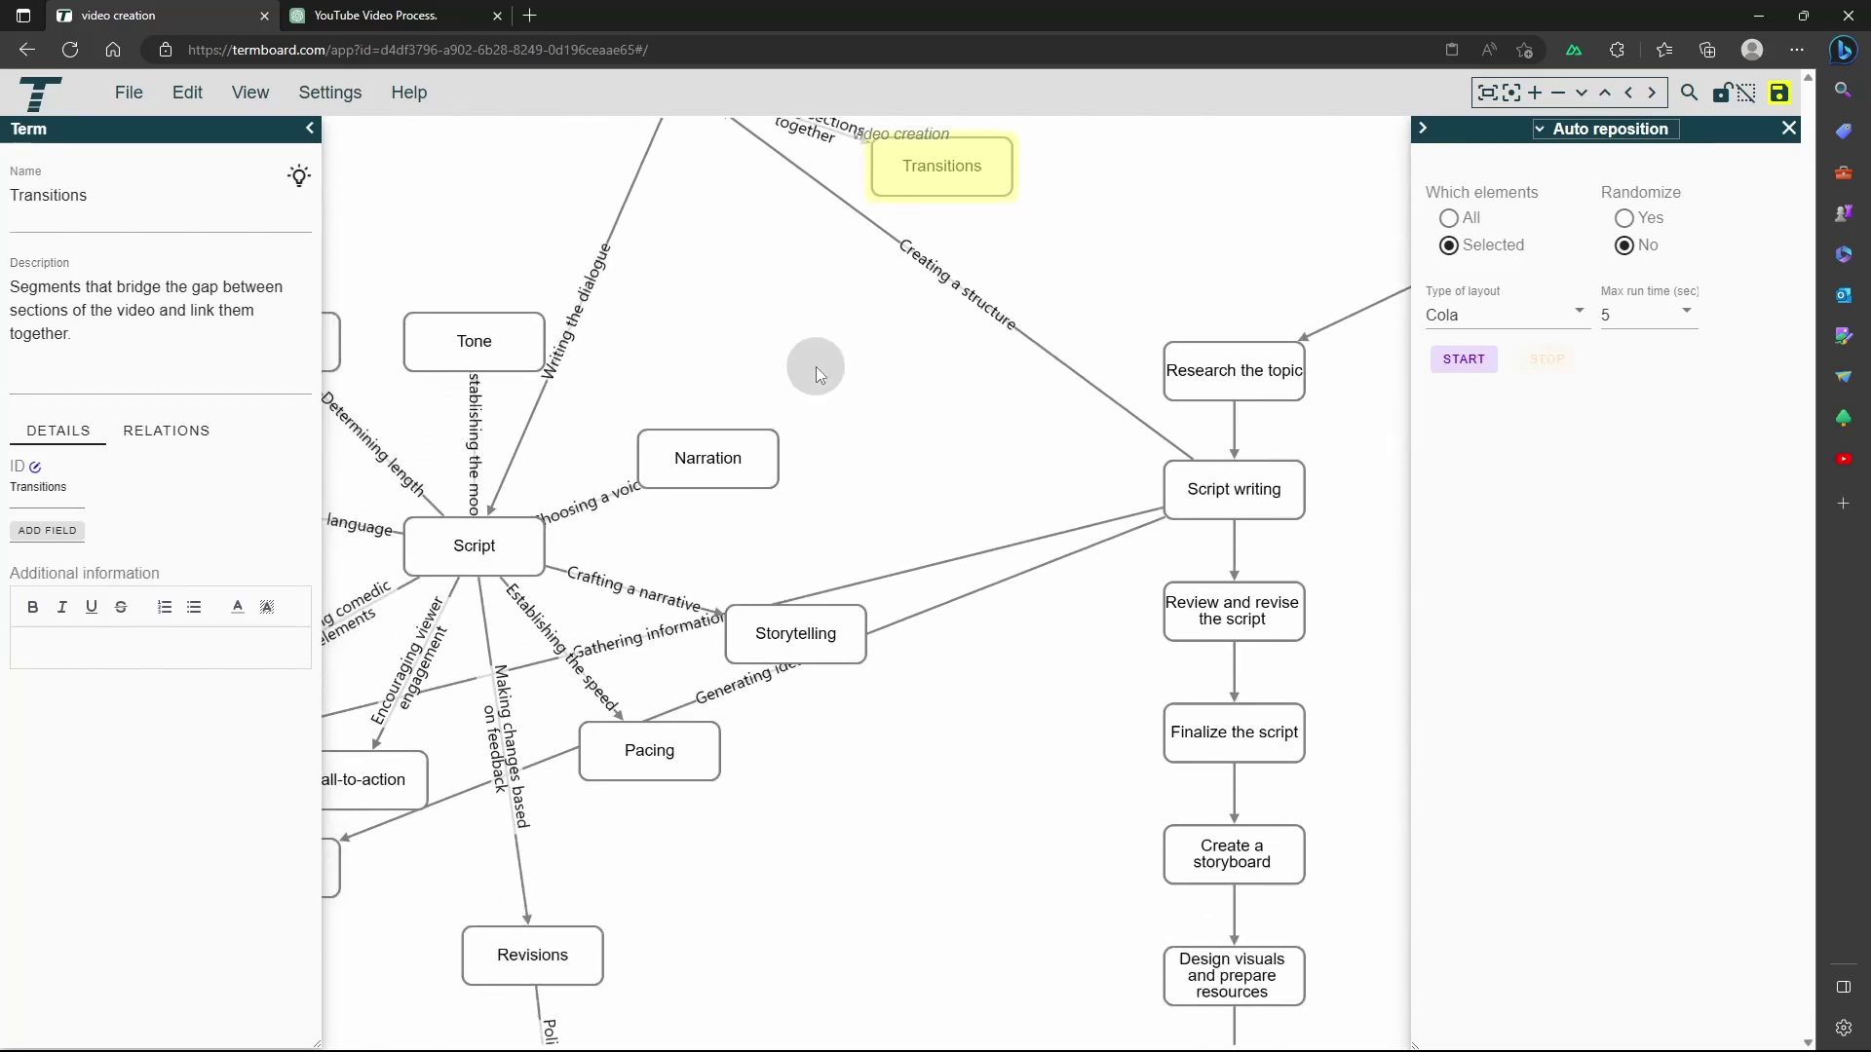
{"action": "left_click", "coordinate": [818, 367]}
- Marquee-select all 19 Script writing mind-map nodes on the left
{"action": "scroll", "coordinate": [817, 376], "scroll_direction": "down", "scroll_amount": 4}
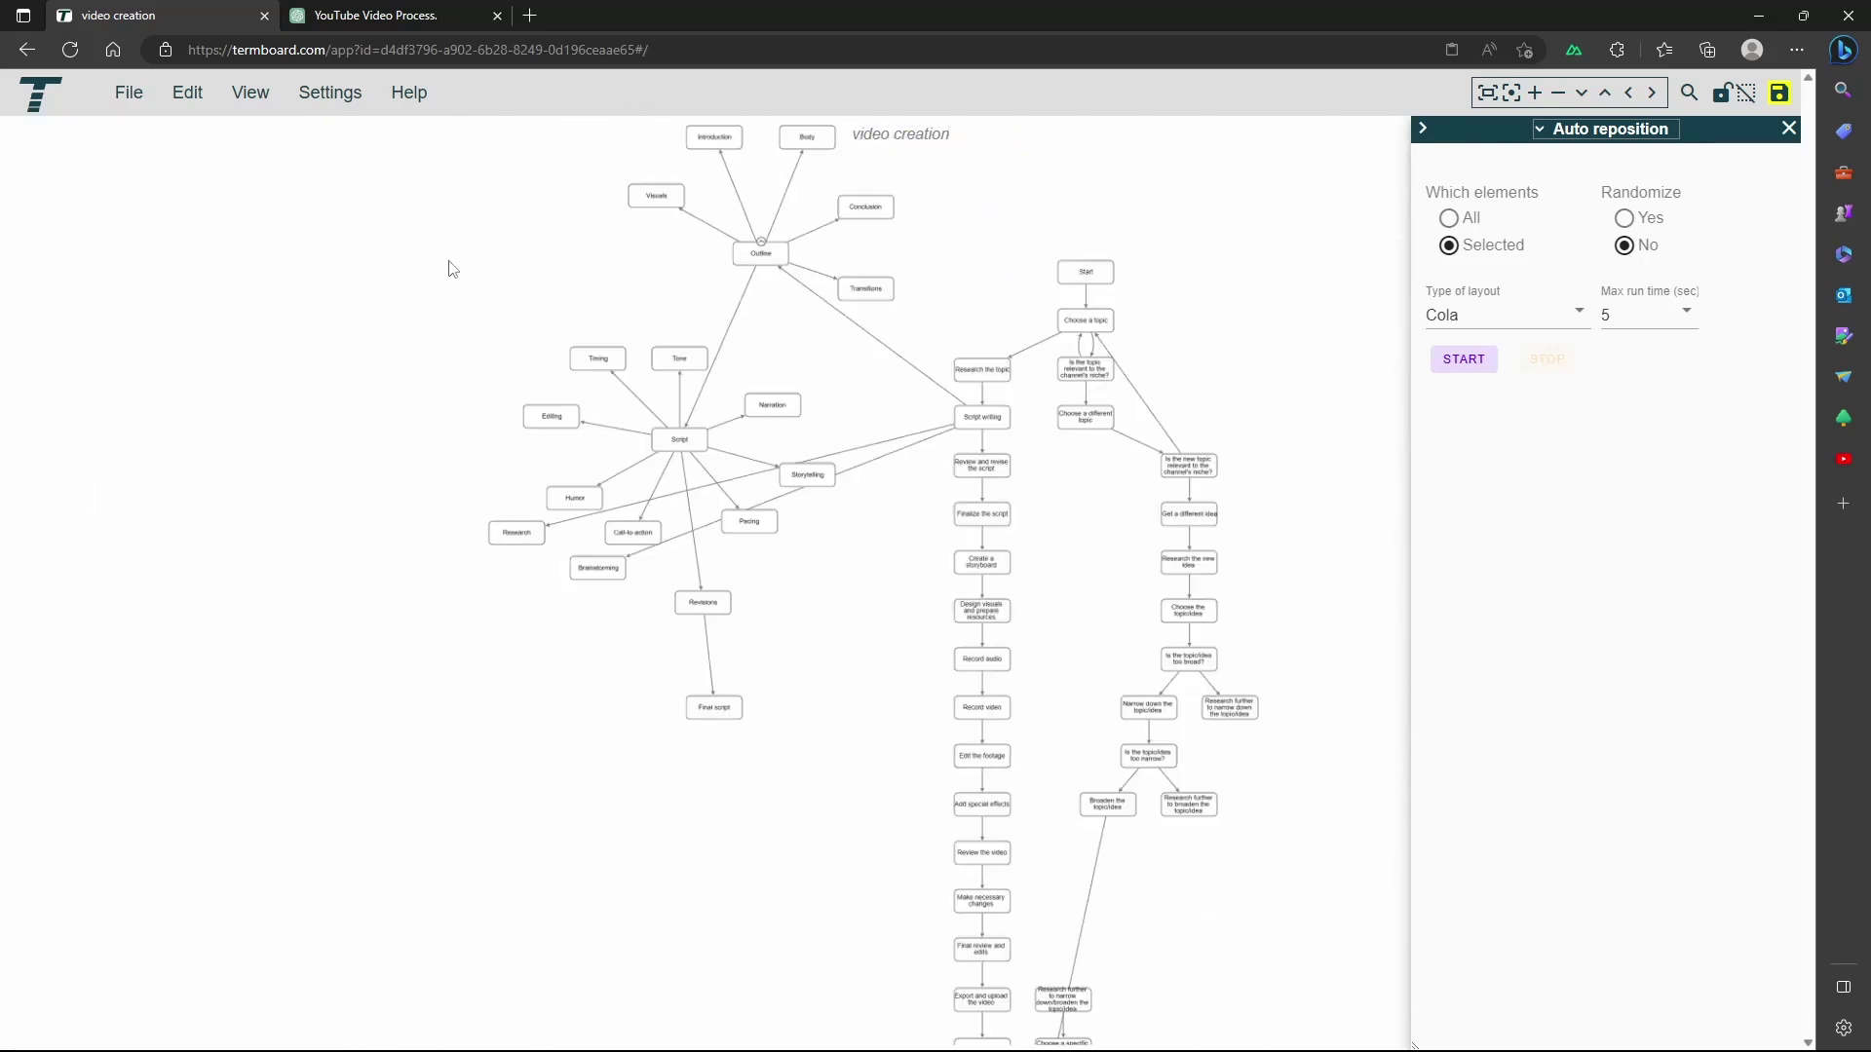
{"action": "left_click_drag", "start_coordinate": [451, 268], "coordinate": [425, 354]}
{"action": "left_click_drag", "start_coordinate": [331, 237], "coordinate": [887, 850]}
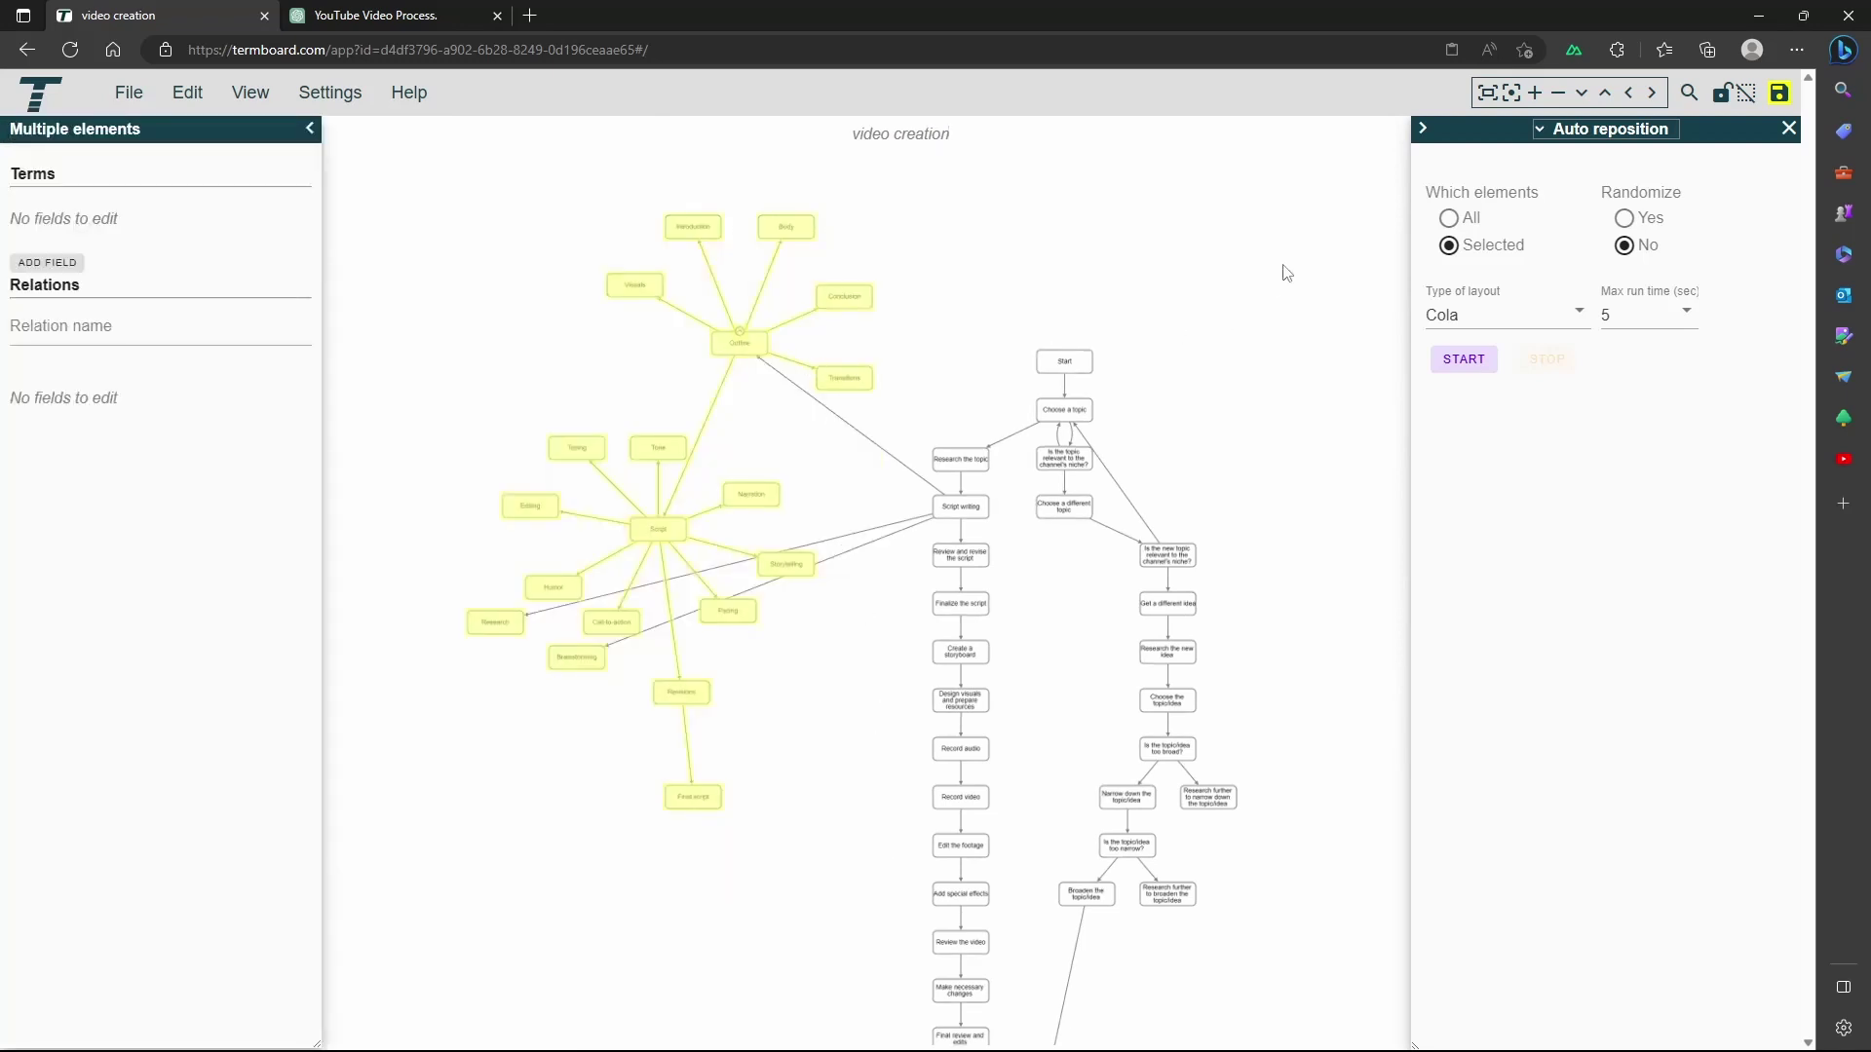
{"action": "left_click", "coordinate": [1625, 132]}
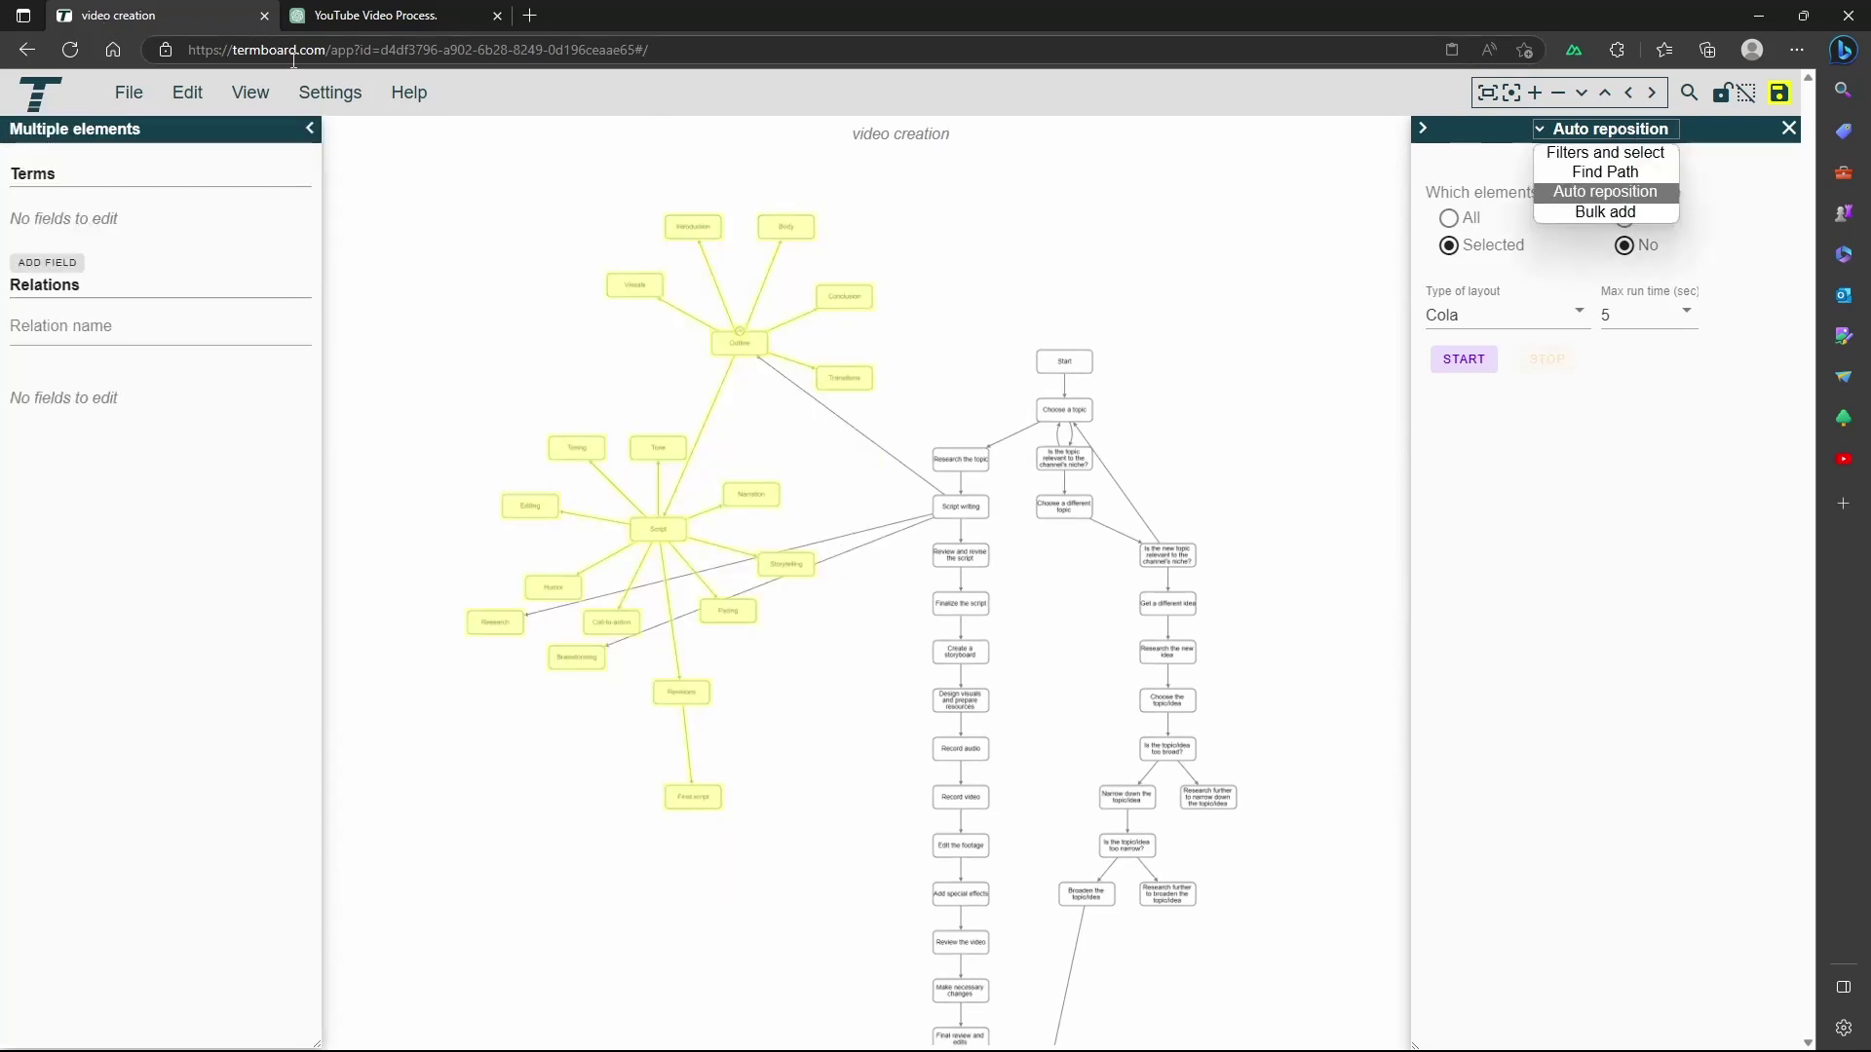
- Restyle the selected mind-map nodes as blue rectangles, 80 by 40 with font size 10
{"action": "left_click", "coordinate": [251, 92]}
{"action": "left_click", "coordinate": [298, 162]}
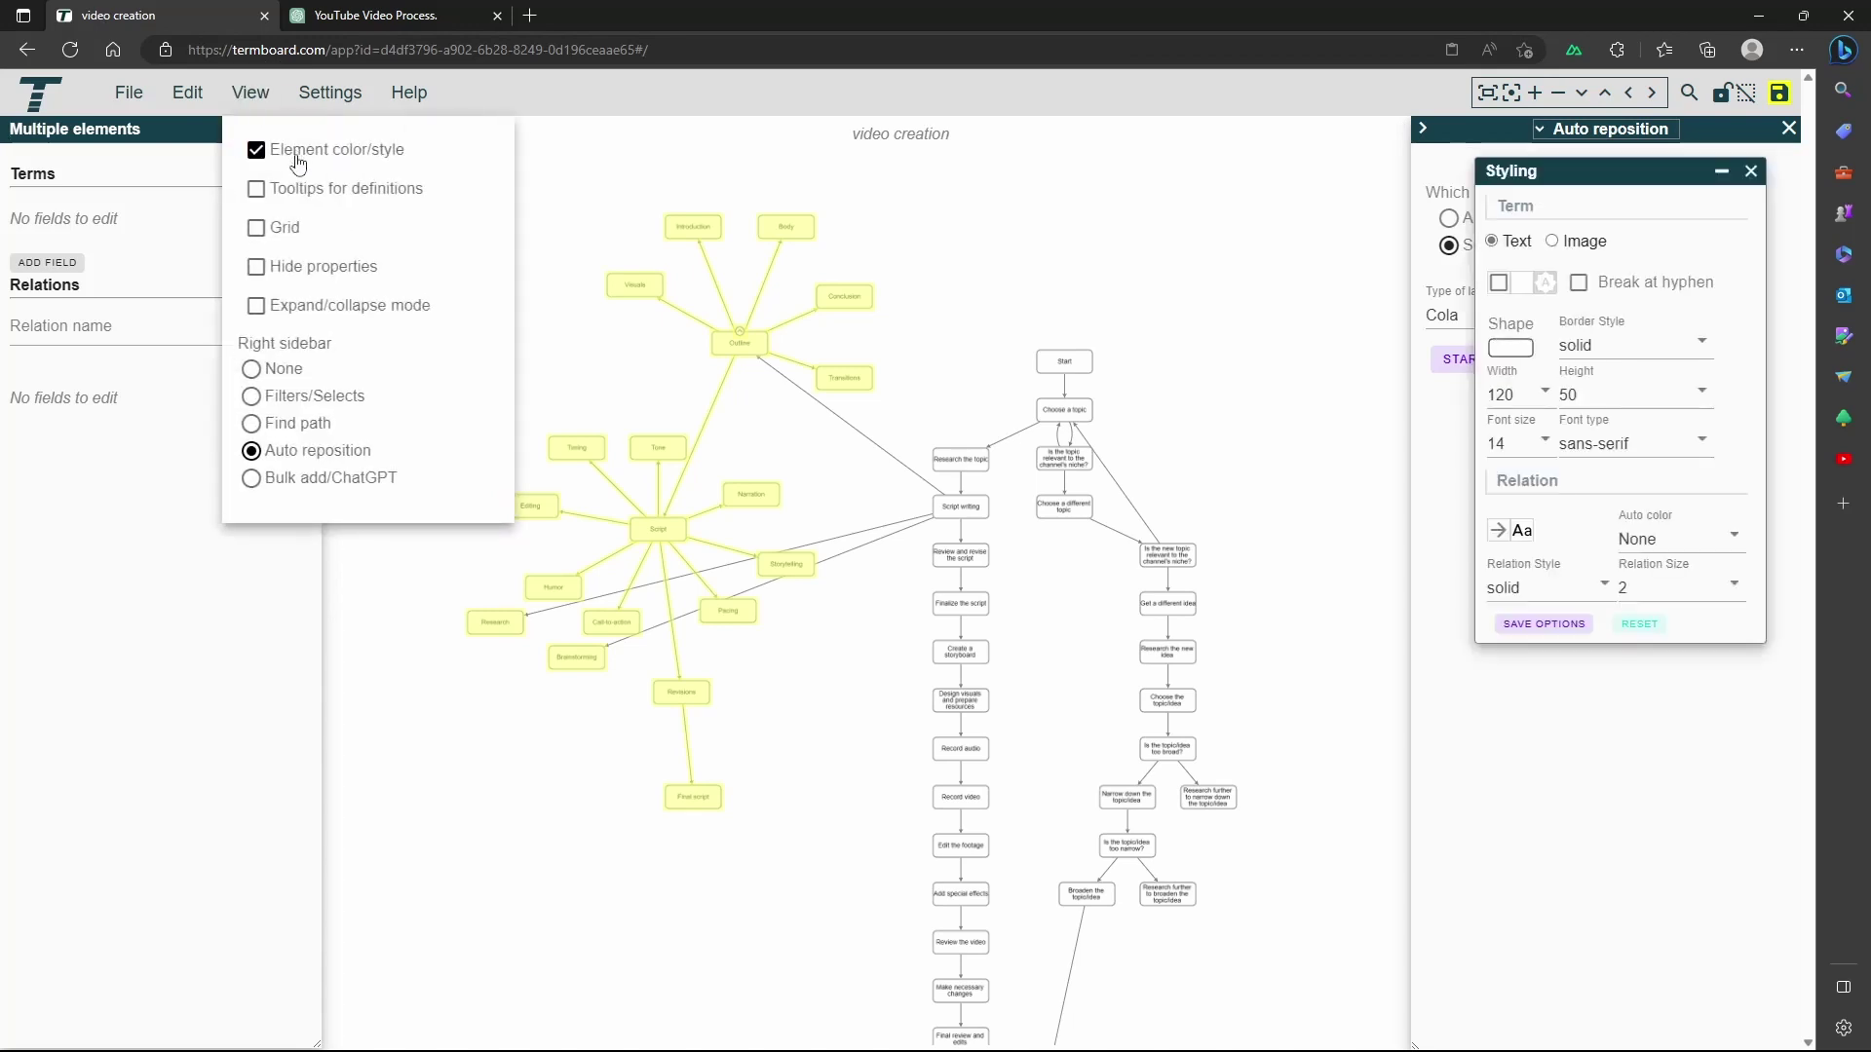
{"action": "left_click_drag", "start_coordinate": [1559, 175], "coordinate": [1169, 152]}
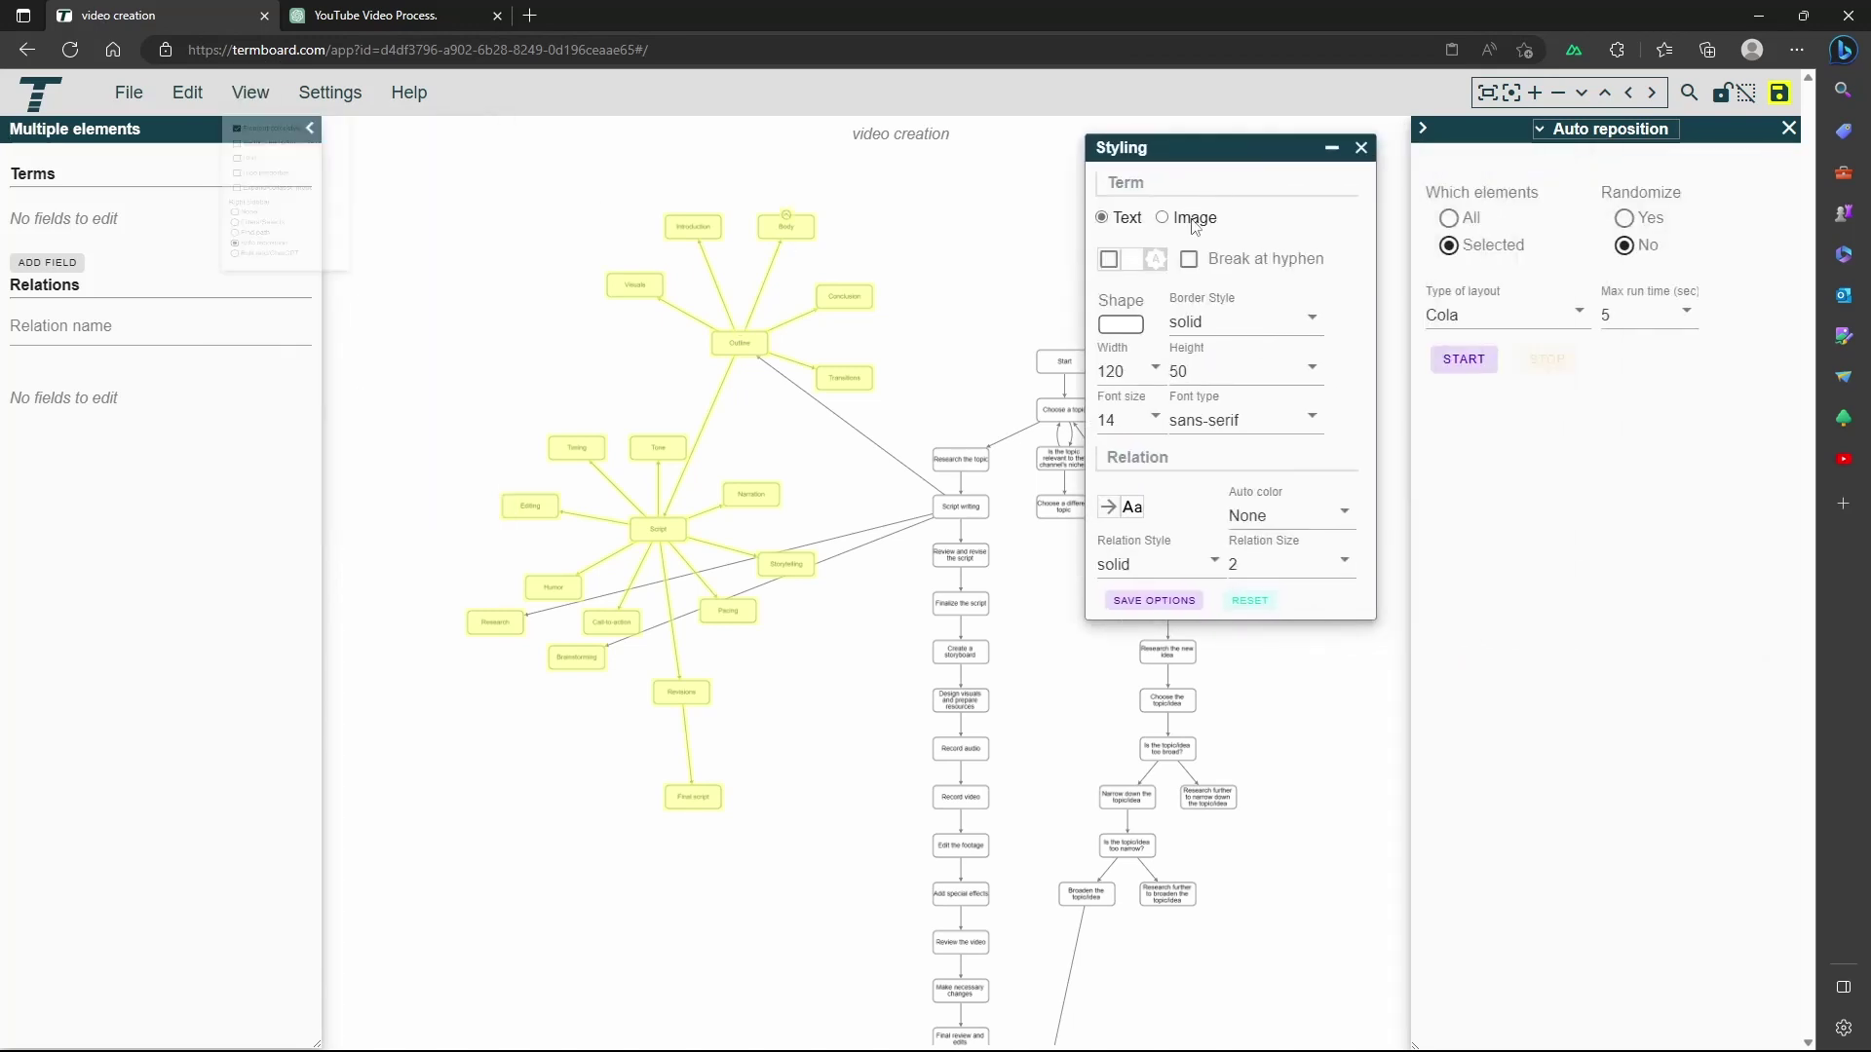
{"action": "left_click", "coordinate": [1120, 324]}
{"action": "left_click", "coordinate": [1119, 257]}
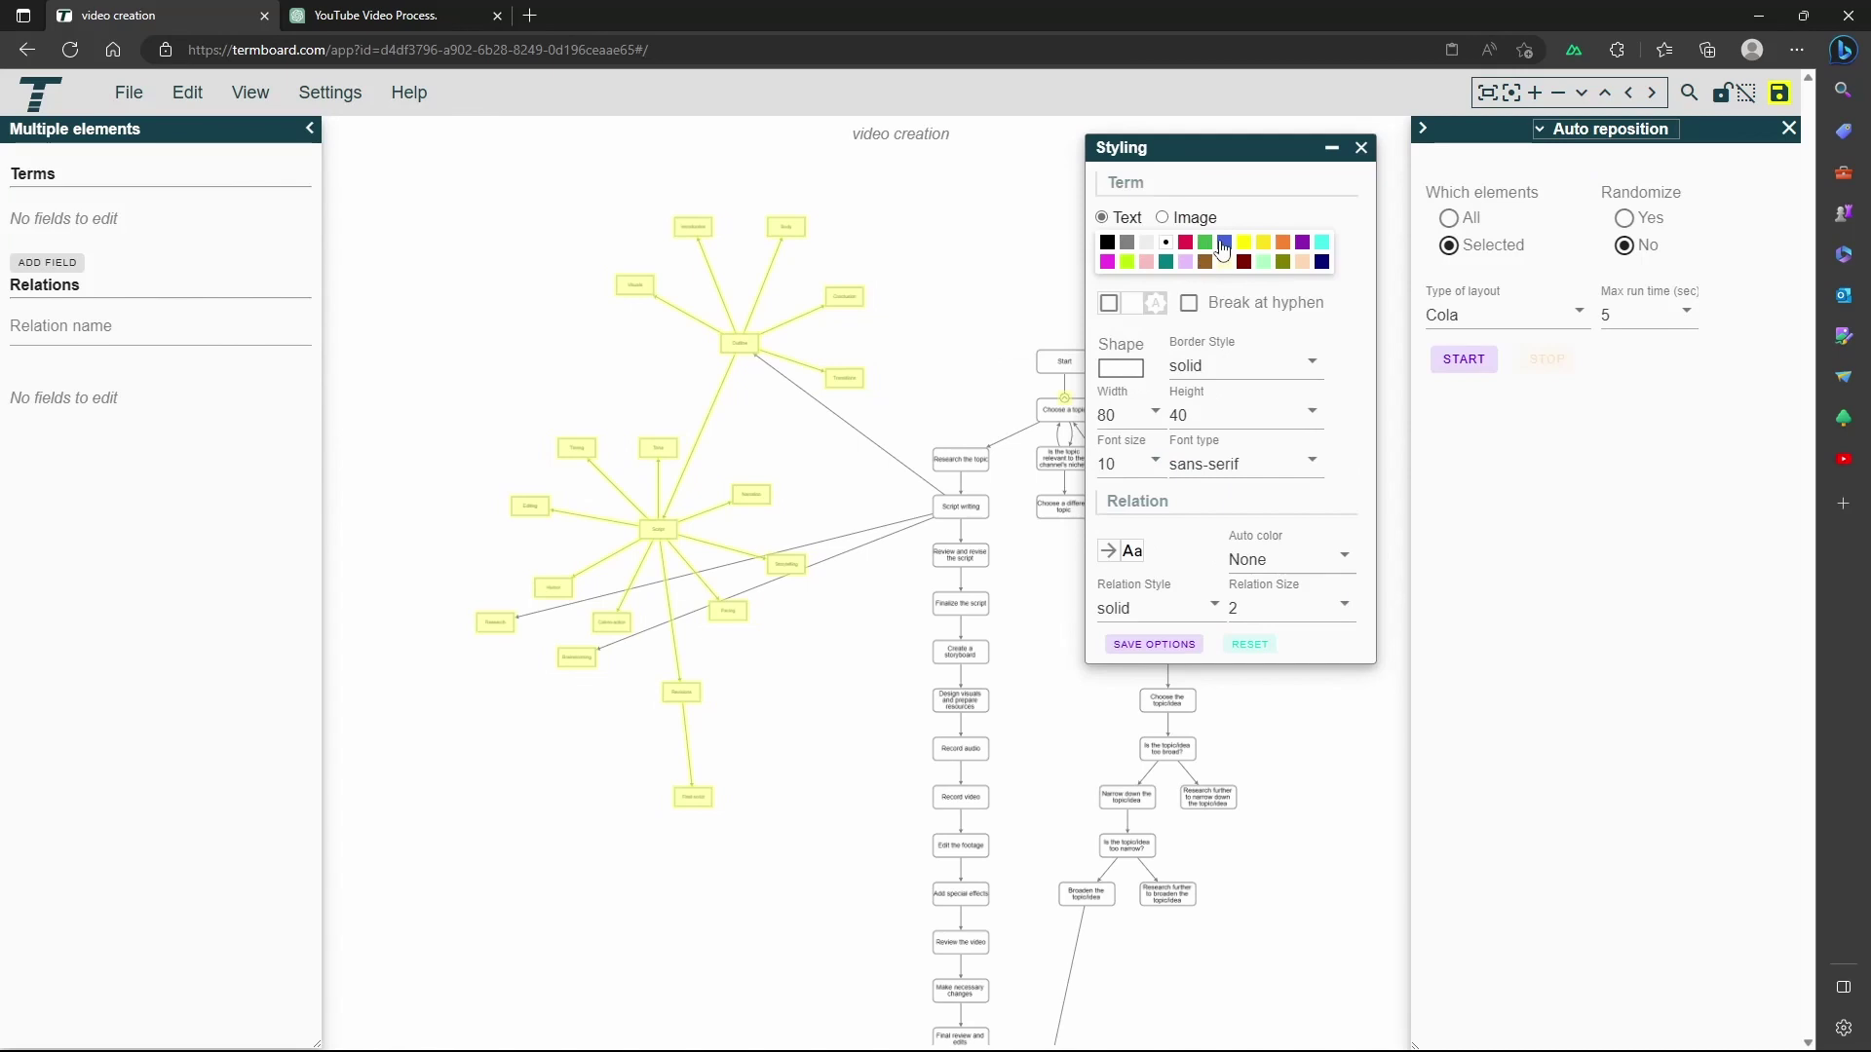
{"action": "left_click", "coordinate": [1224, 248]}
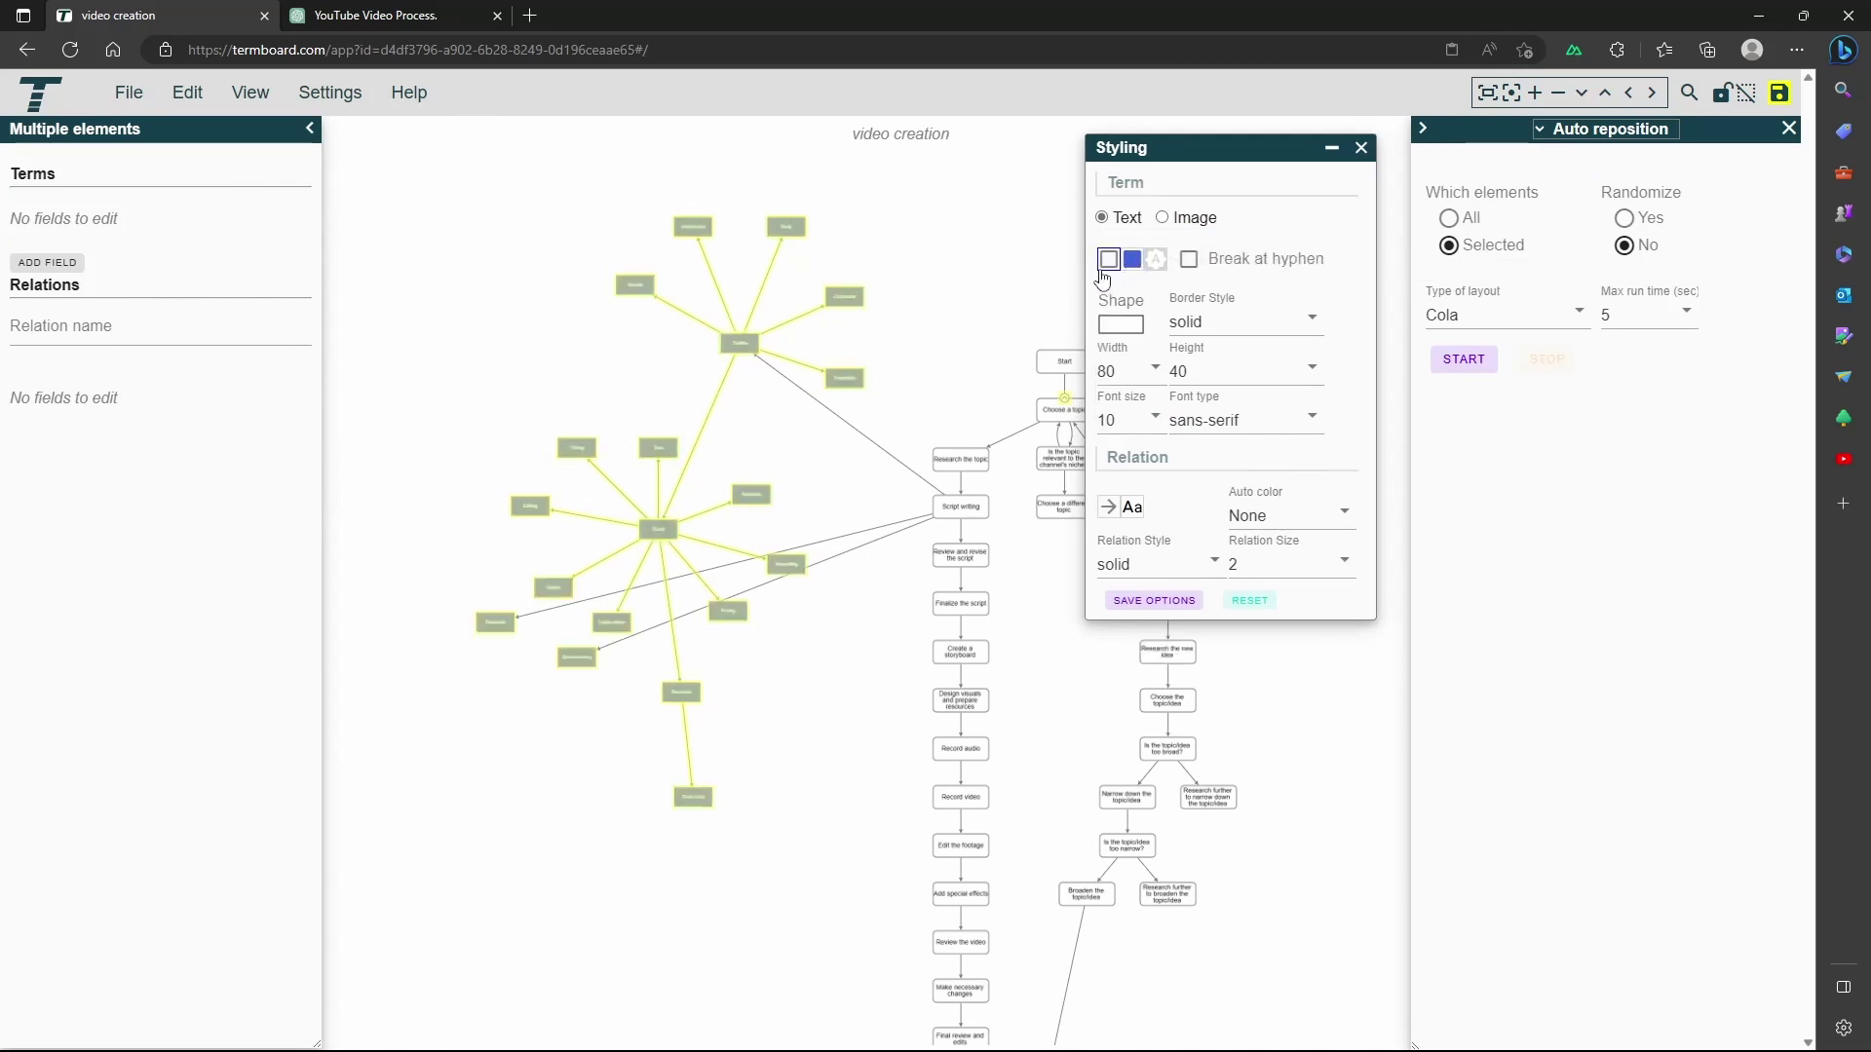
{"action": "left_click", "coordinate": [990, 284]}
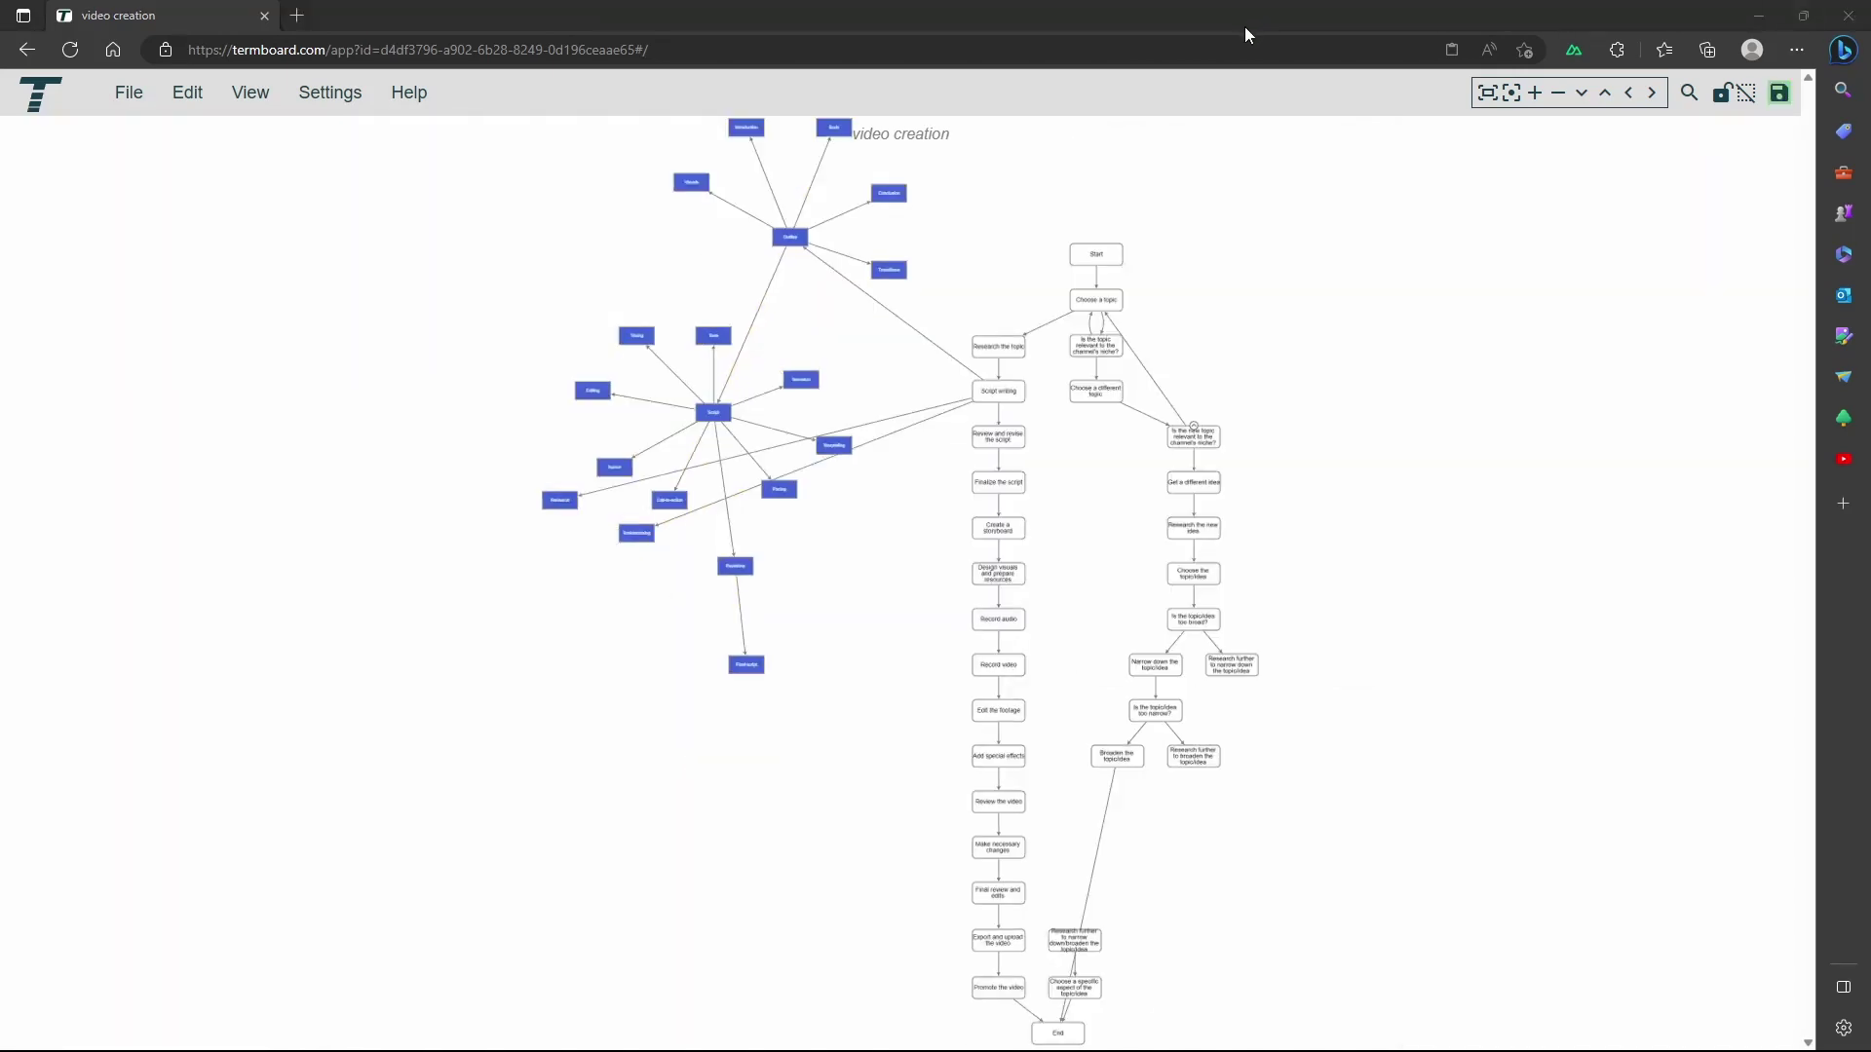
{"action": "left_click", "coordinate": [413, 109]}
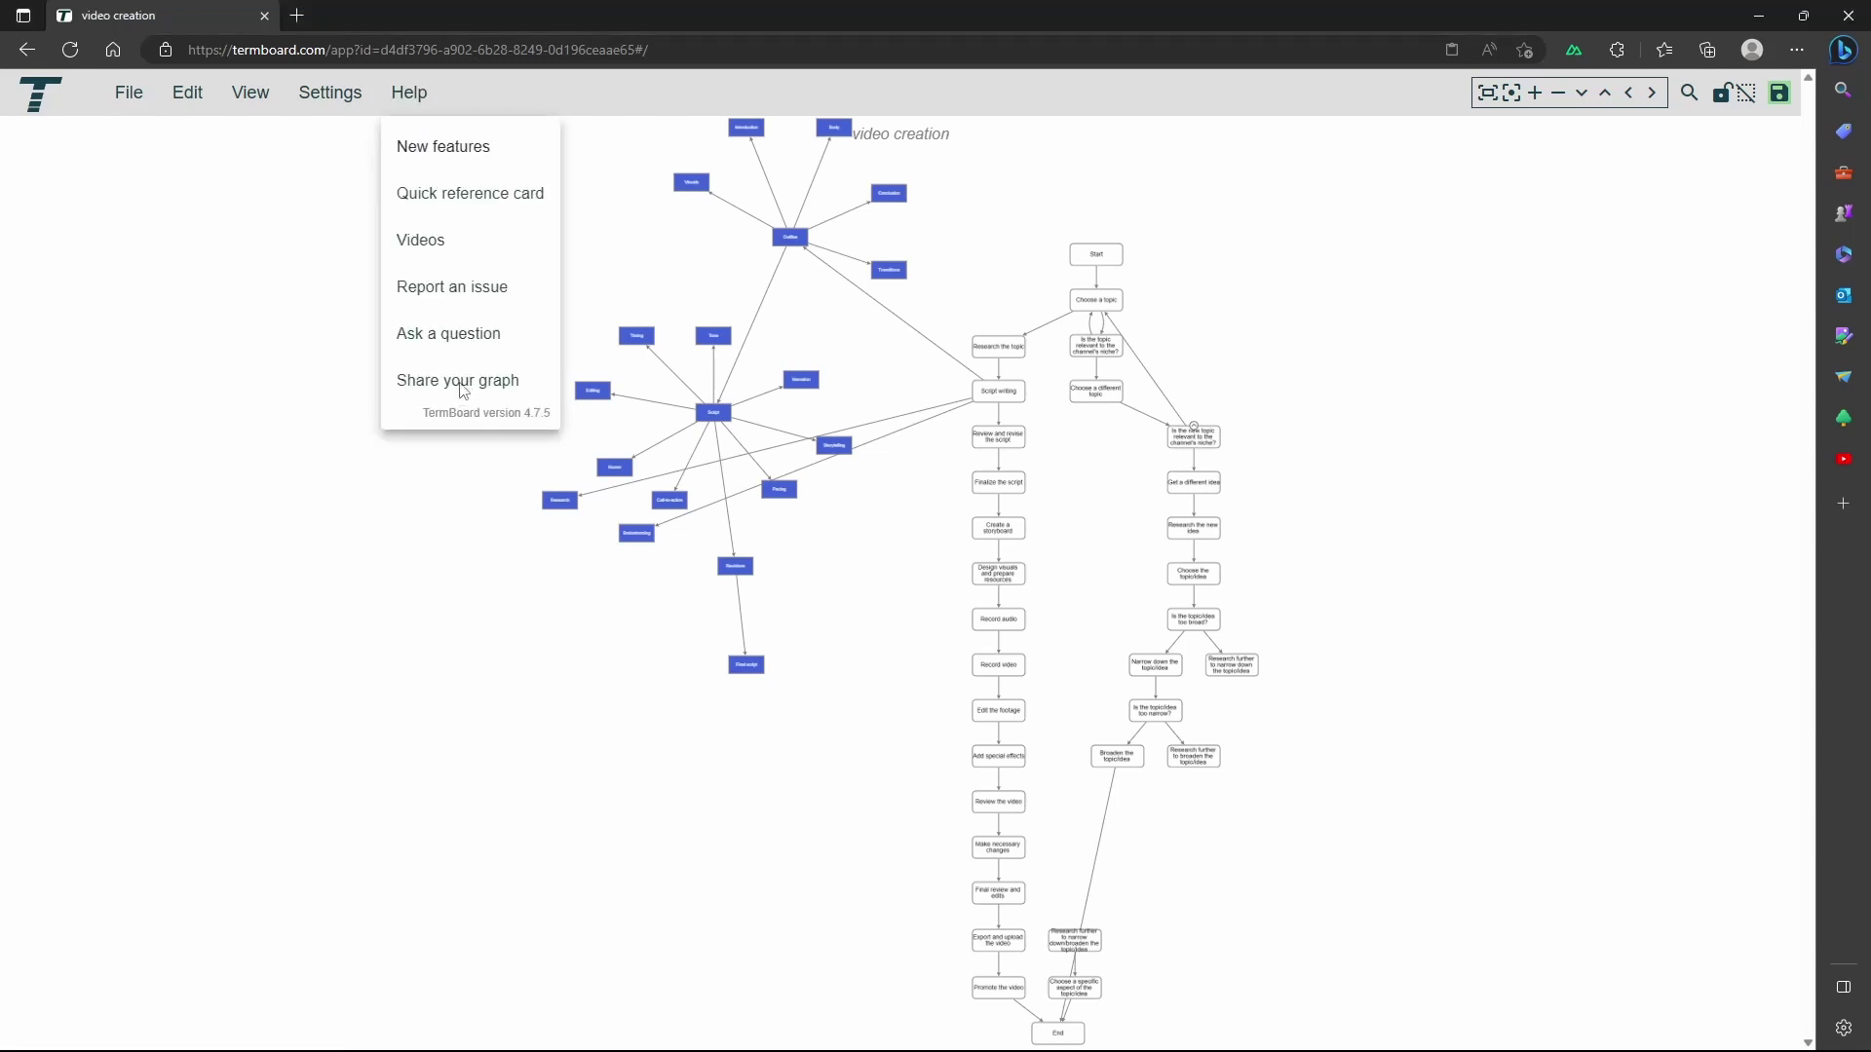
- Open GitHub's Share your graphs discussion and scroll to the video creation.json.txt comment
{"action": "left_click", "coordinate": [459, 382]}
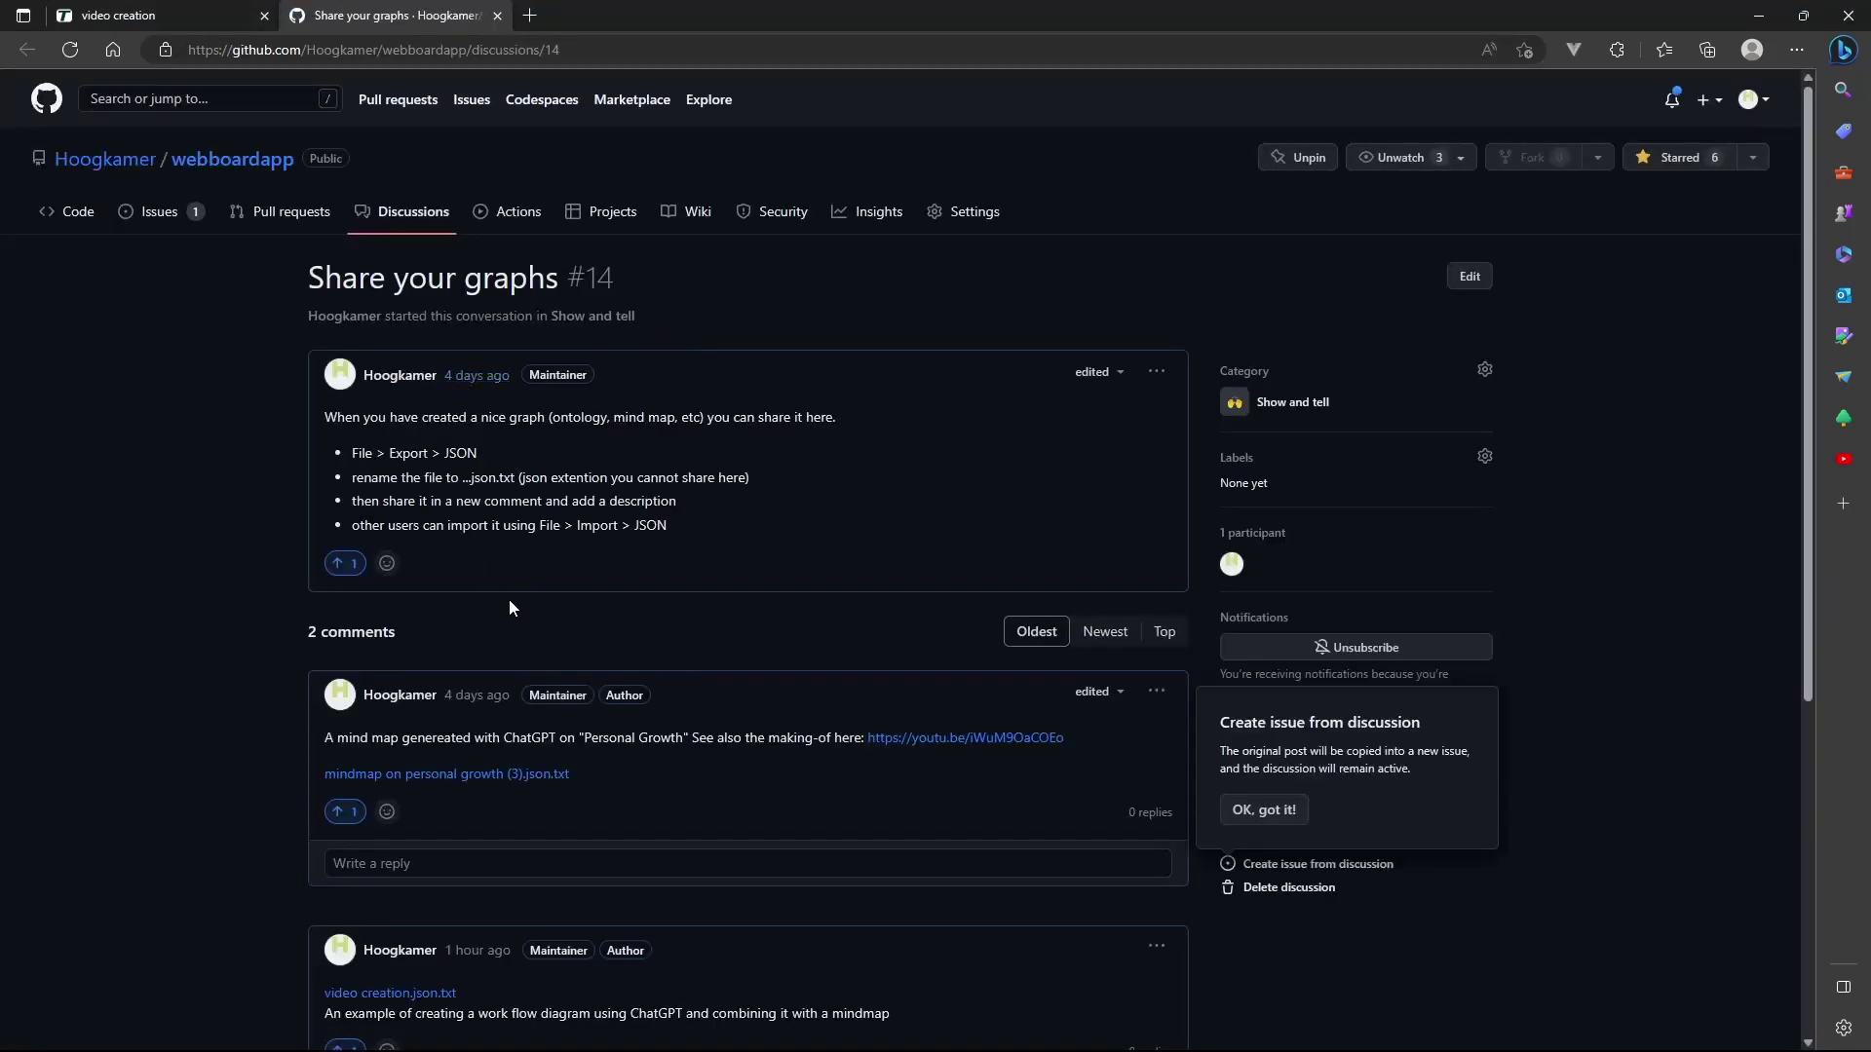
{"action": "scroll", "coordinate": [509, 602], "scroll_direction": "down", "scroll_amount": 5}
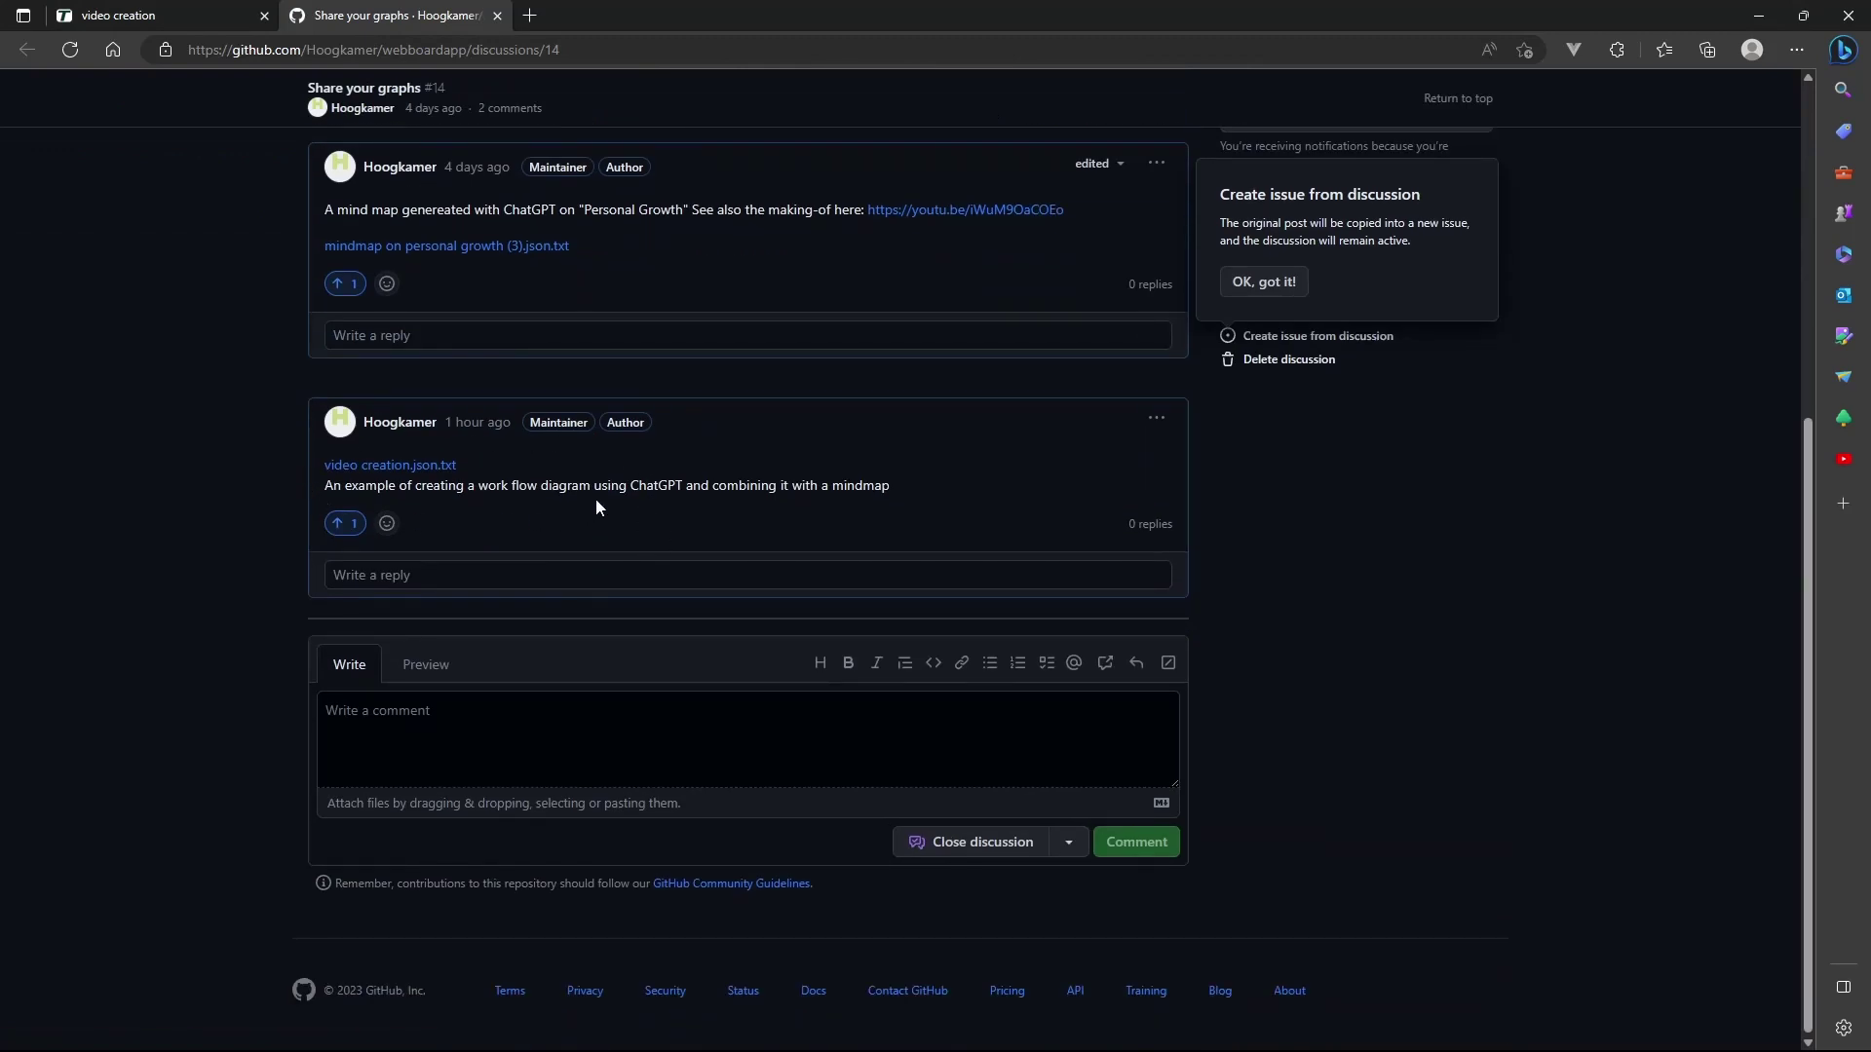